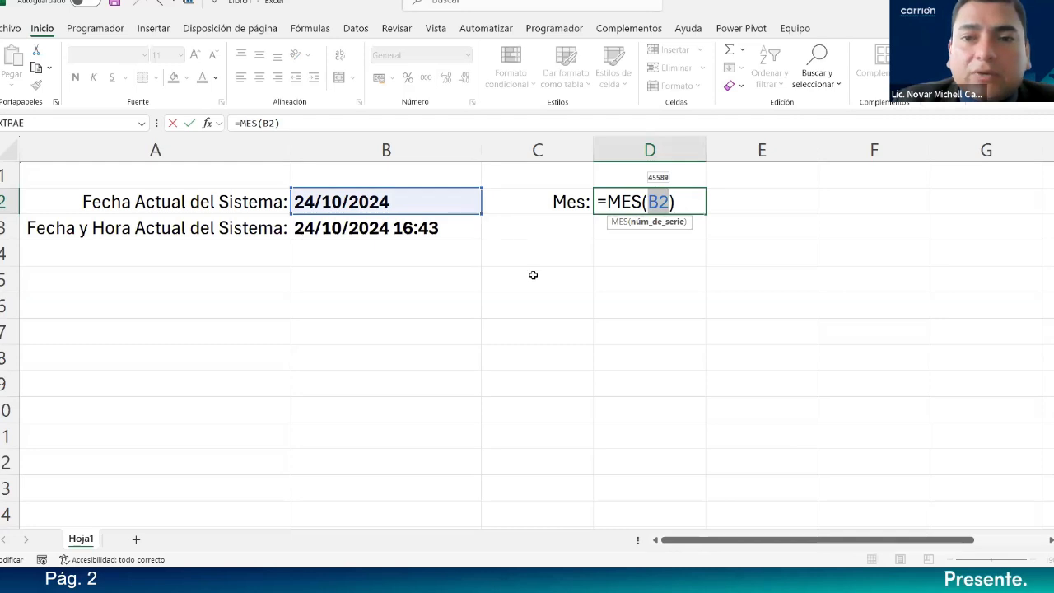
Step: Change the month formula in D2 to =MES(HOY()) and centre its result
text(hoy)
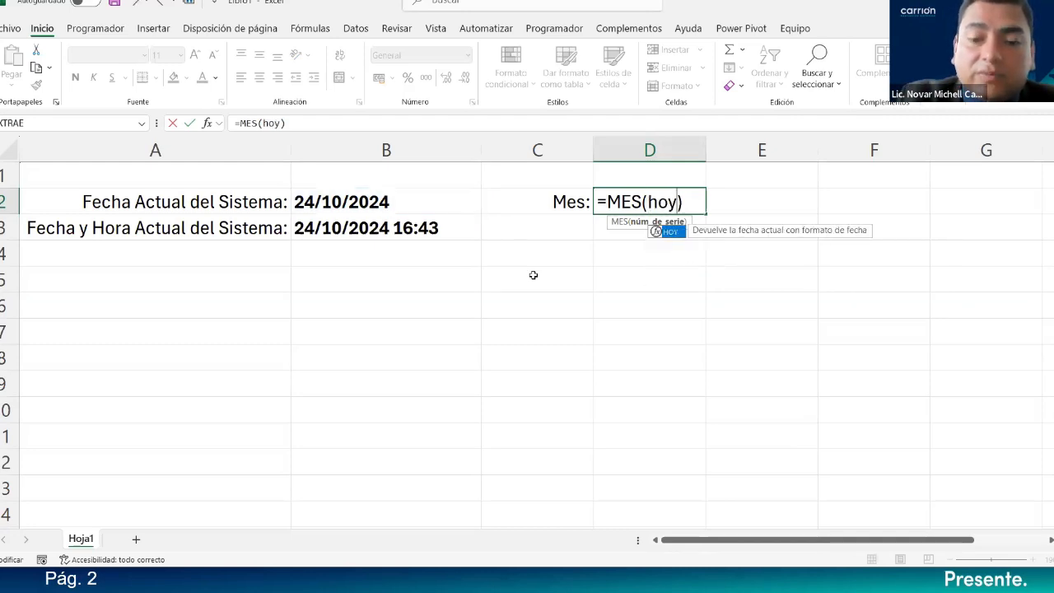
text(())
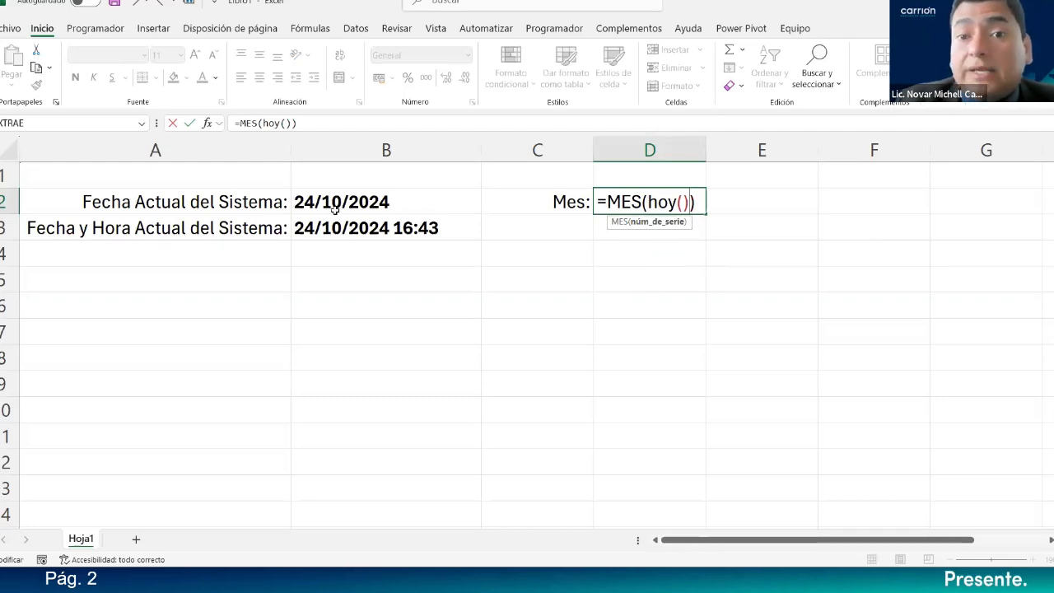
key(Return)
click(664, 205)
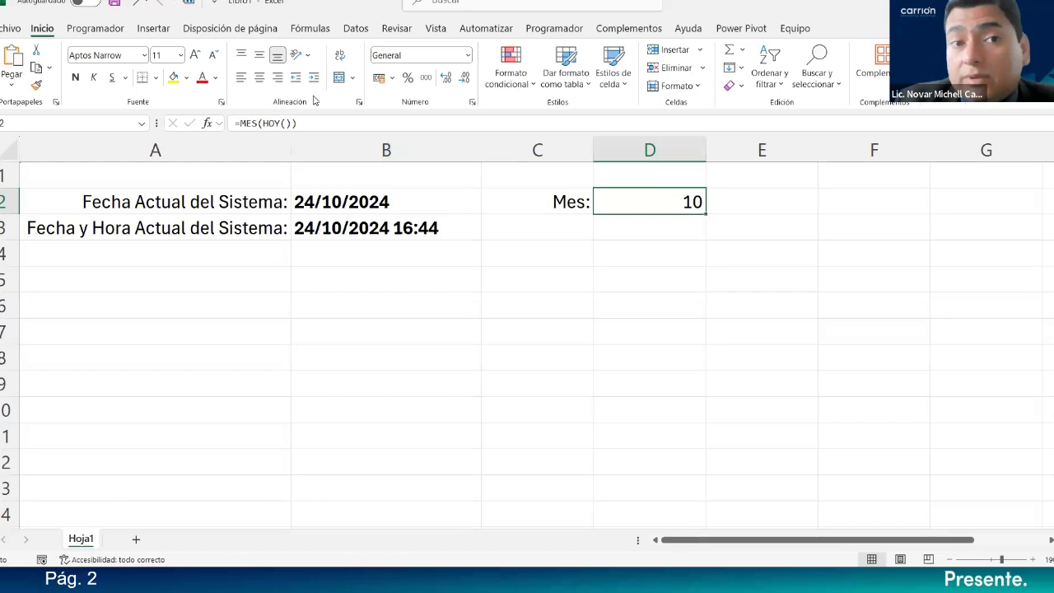
Step: Review how HOY() is nested inside the MES formula in D2, leaving the formula as it is
double_click(678, 202)
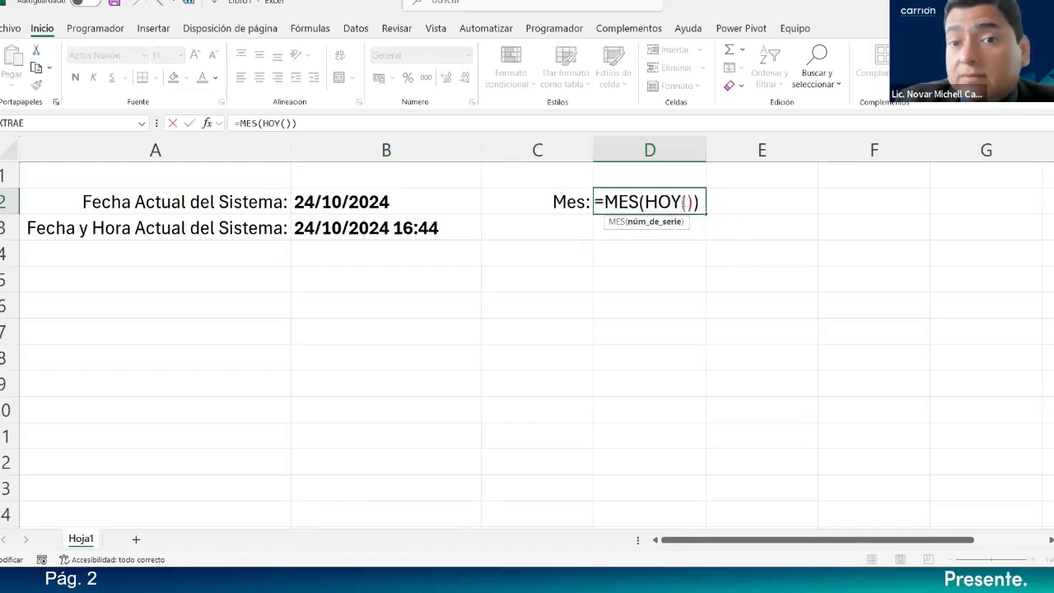
drag(604, 202, 701, 202)
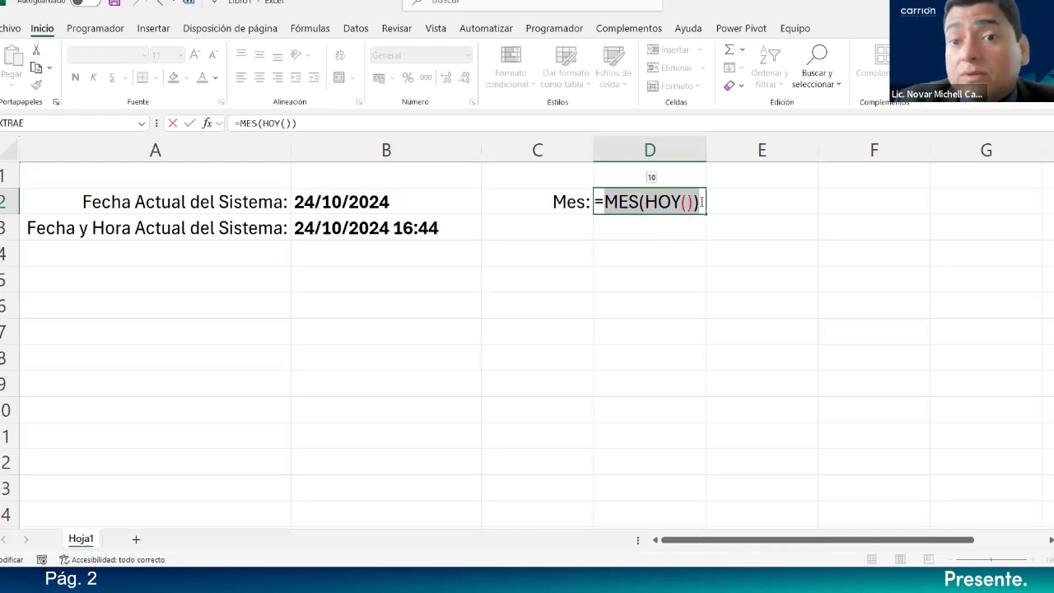
key(Return)
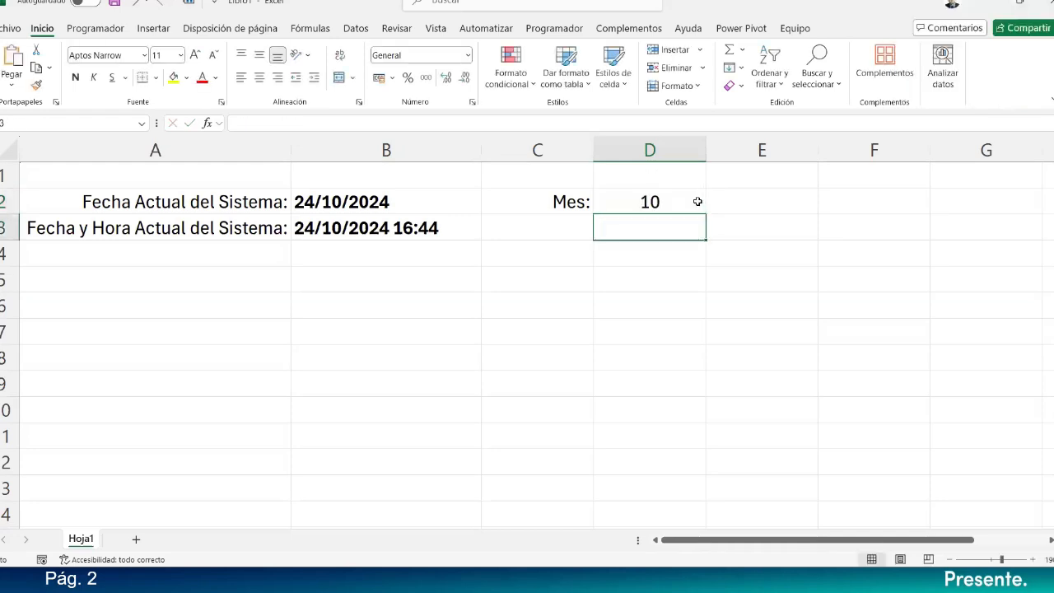
double_click(698, 202)
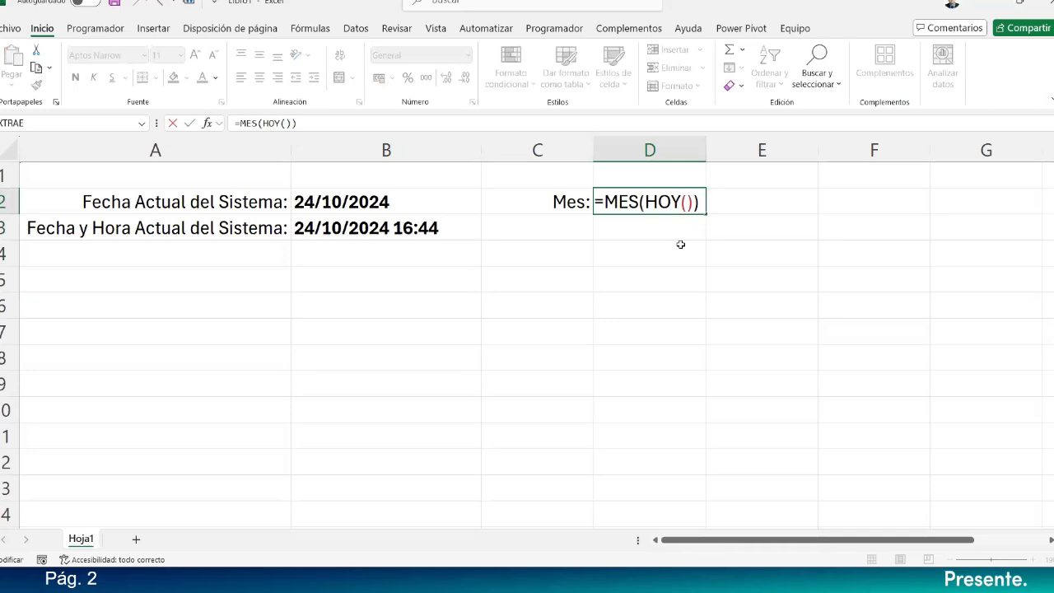
key(Return)
click(684, 204)
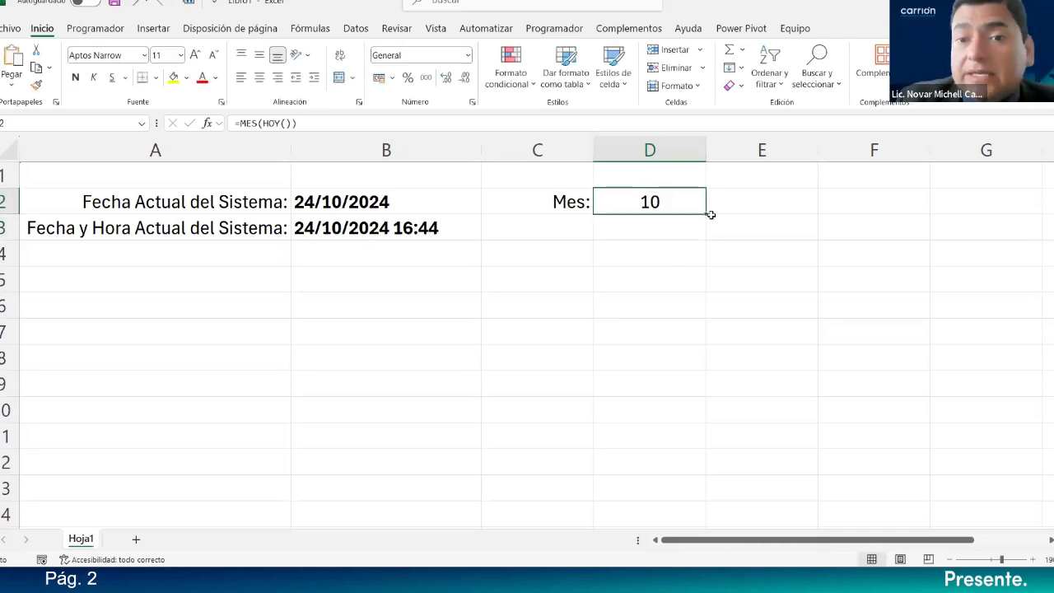
Step: Fill the Mes label and month formula from C2:D2 down into row 3
click(709, 212)
click(703, 211)
drag(547, 205, 628, 204)
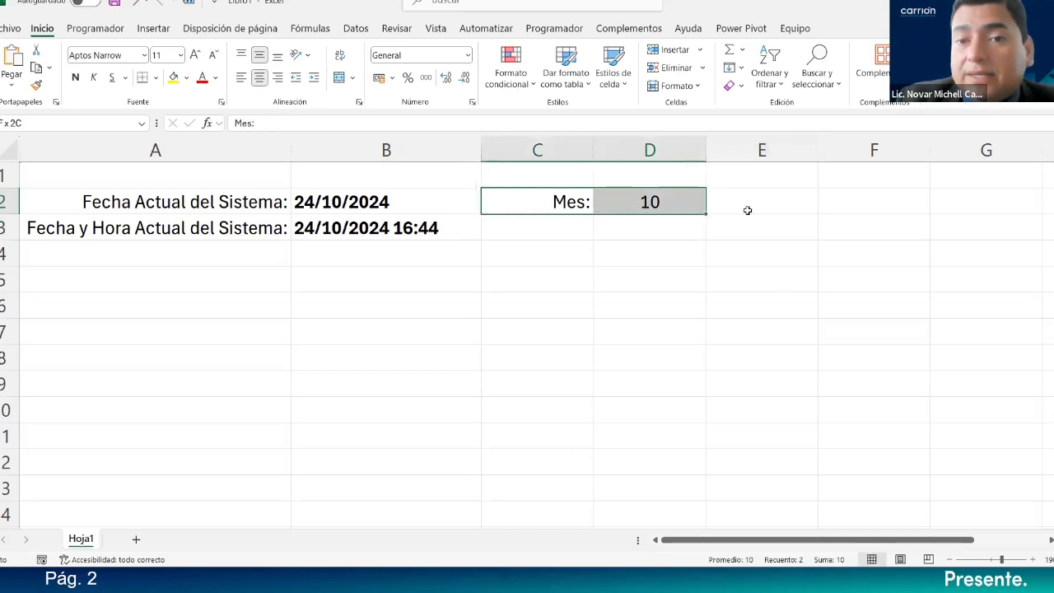
drag(706, 214, 673, 227)
Step: Change the month formula in D3 to =MES(AHORA()) and review the complete formula
click(636, 227)
double_click(636, 226)
text(ahora)
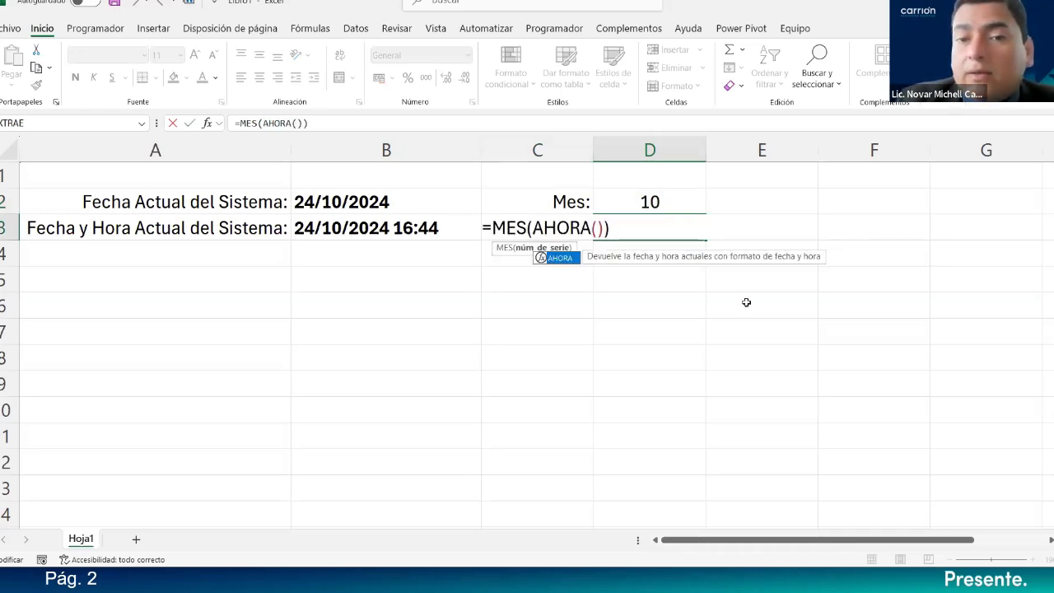
key(Return)
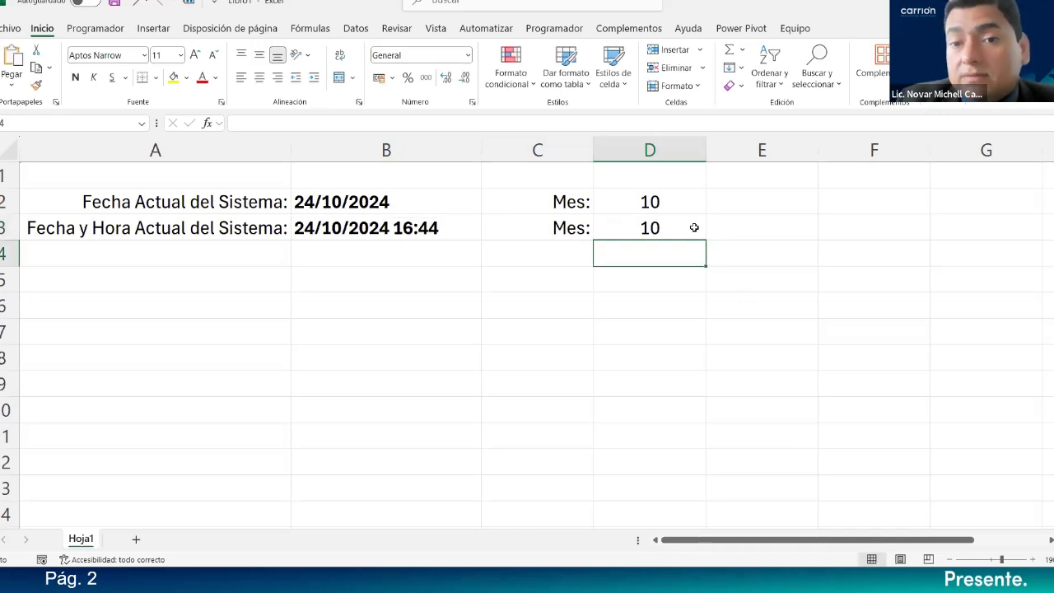
double_click(699, 228)
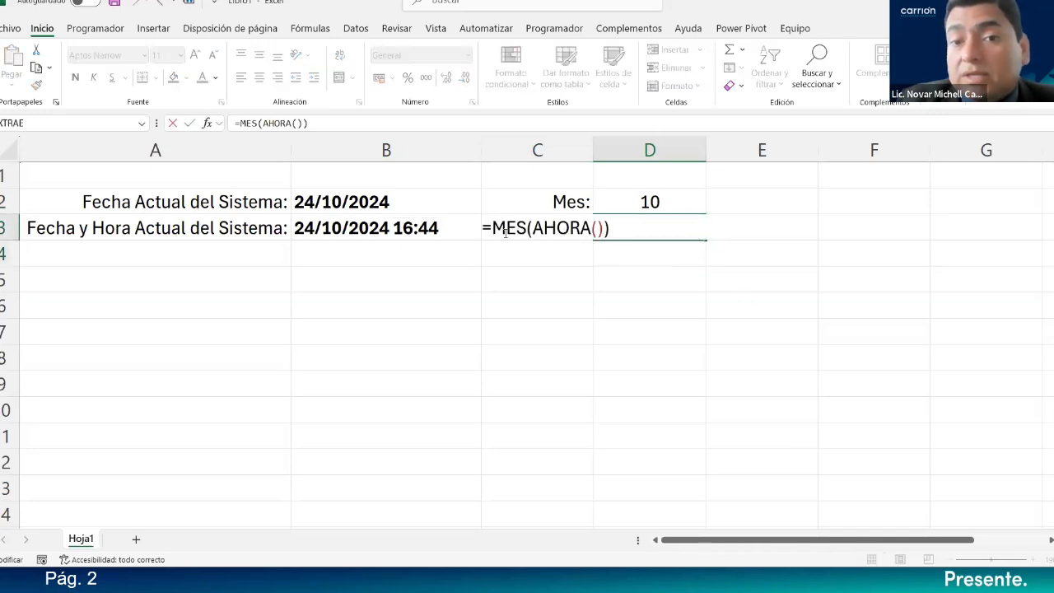
drag(610, 229, 484, 229)
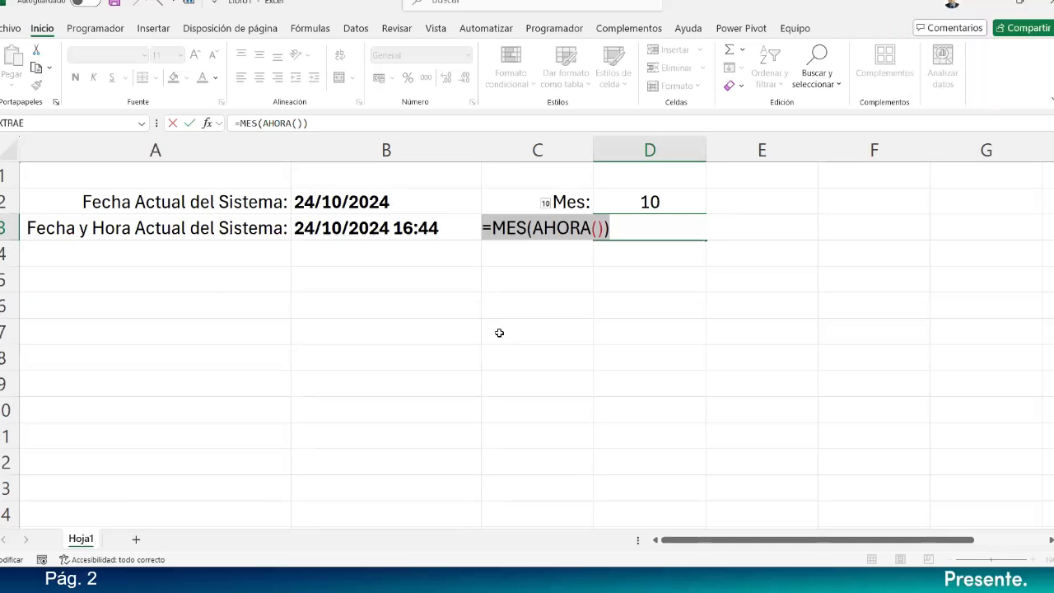
key(Return)
Step: Make the month results in D2:D3 bold
drag(553, 201, 560, 228)
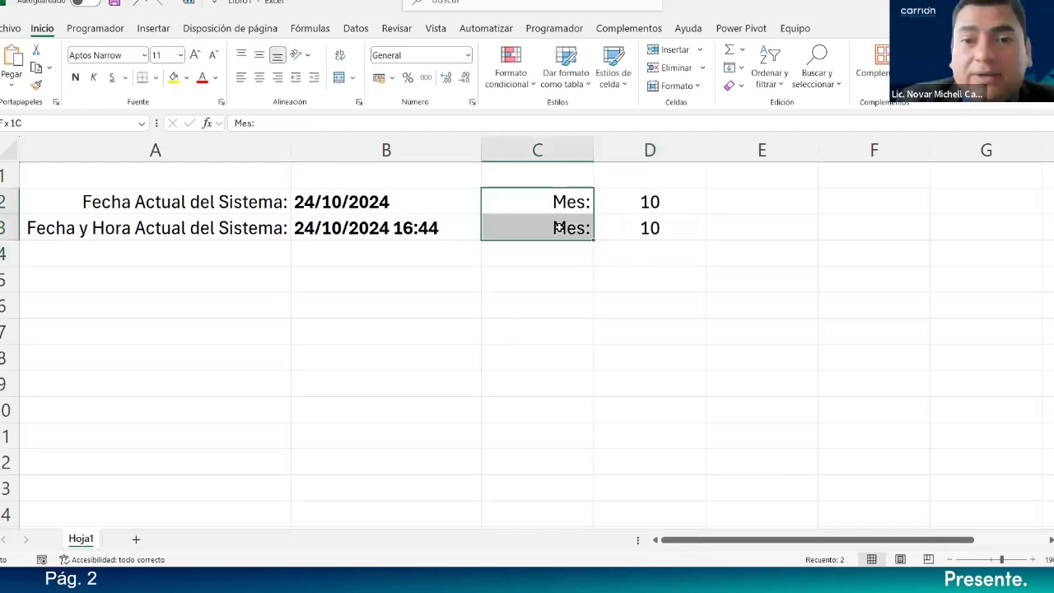
drag(633, 202, 634, 227)
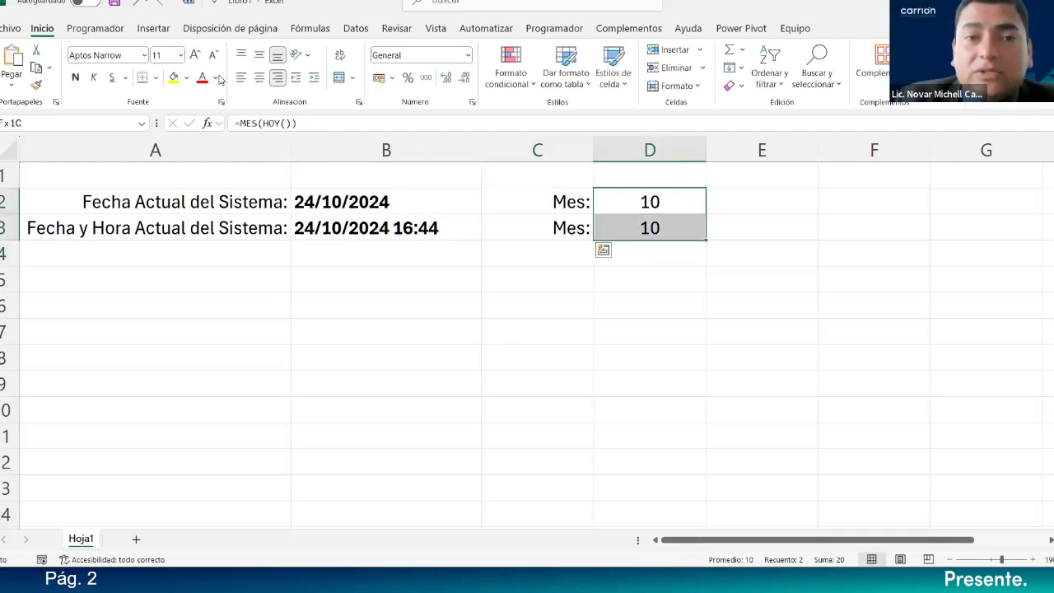
click(76, 77)
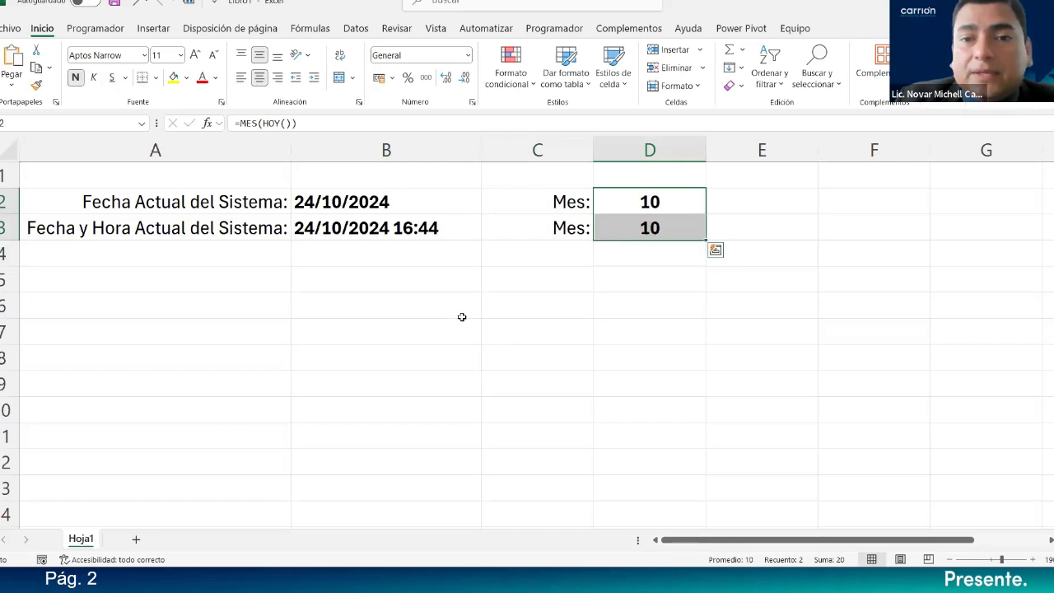
click(437, 306)
Step: Enter the label "Fecha de Nacimiento:" in A5 and right-align it
click(285, 280)
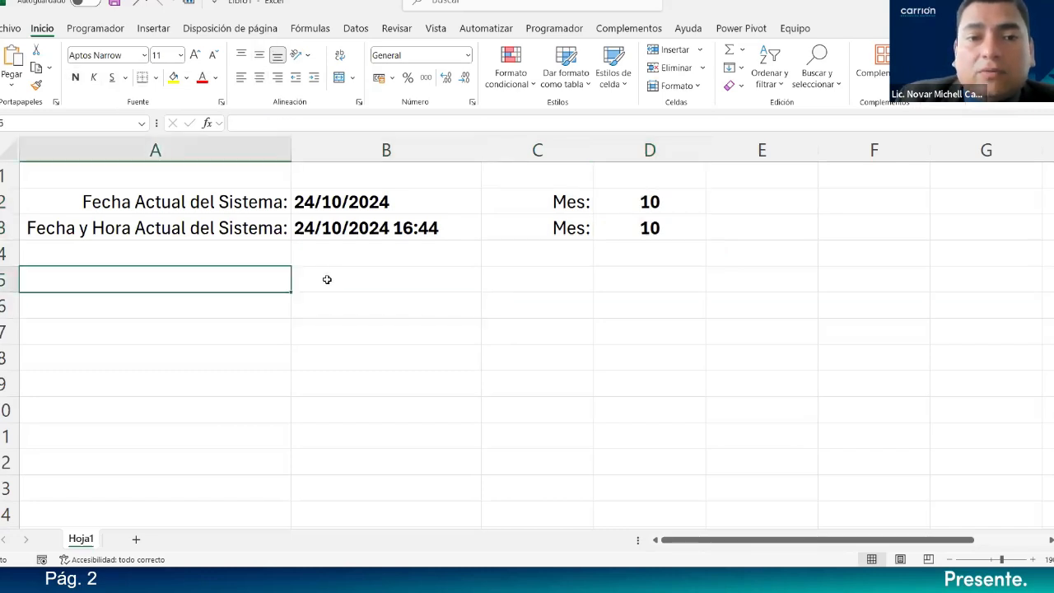
text(Fec)
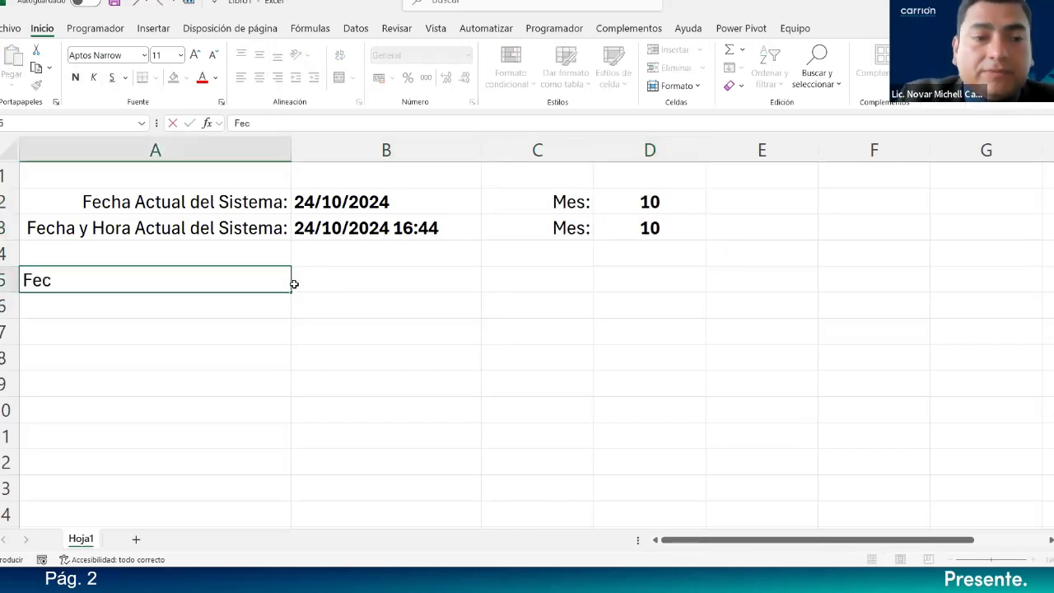
text(ha de Nacimien)
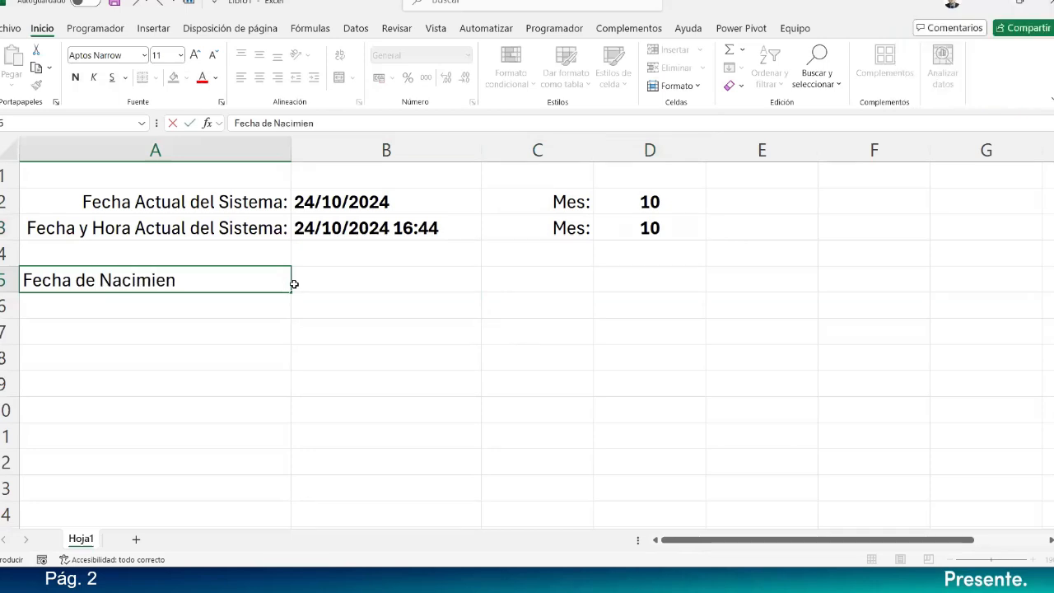
text(to:)
key(Return)
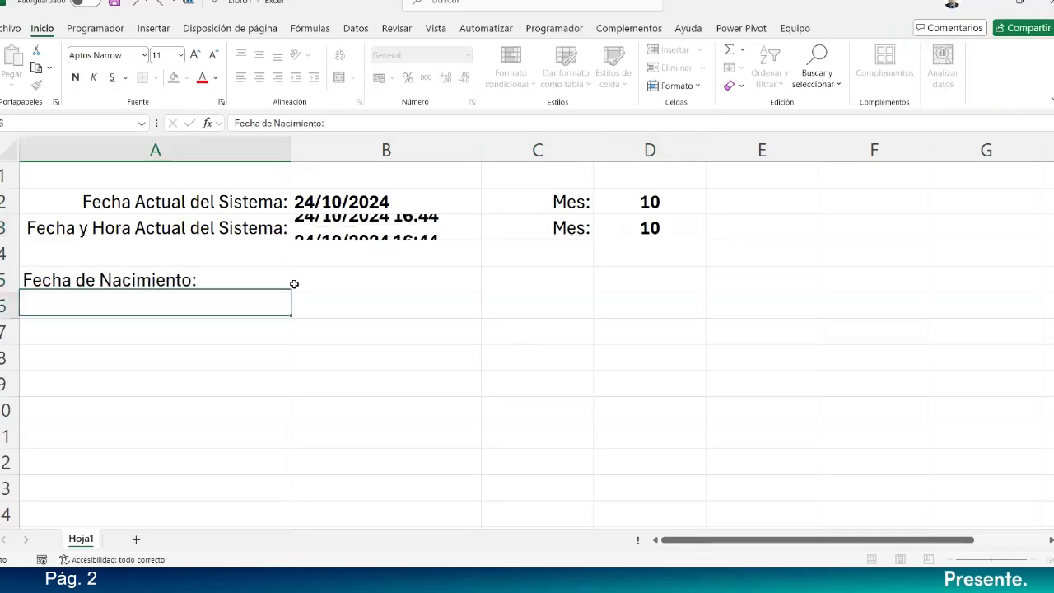
click(215, 271)
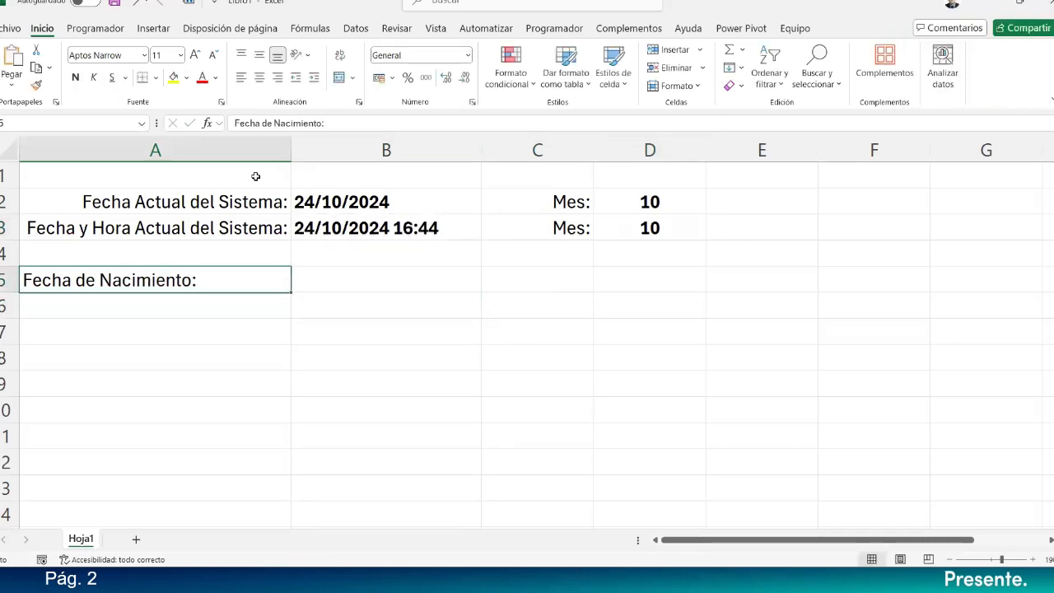
click(277, 77)
Step: Enter the date of birth in B5 and centre it horizontally
click(400, 279)
text(17/04/)
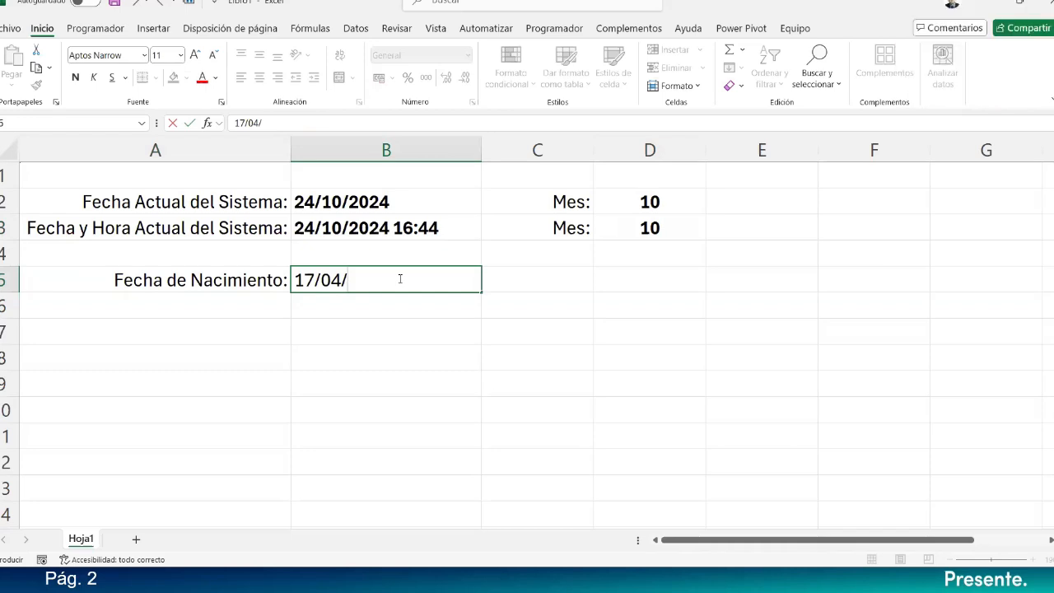
text(2007)
key(Return)
click(395, 280)
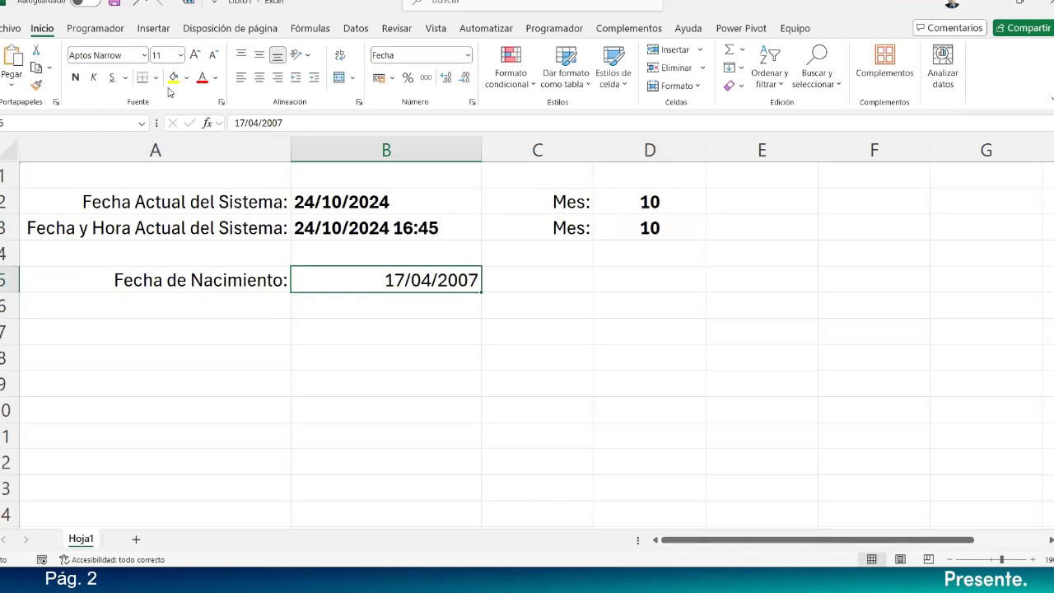
click(259, 76)
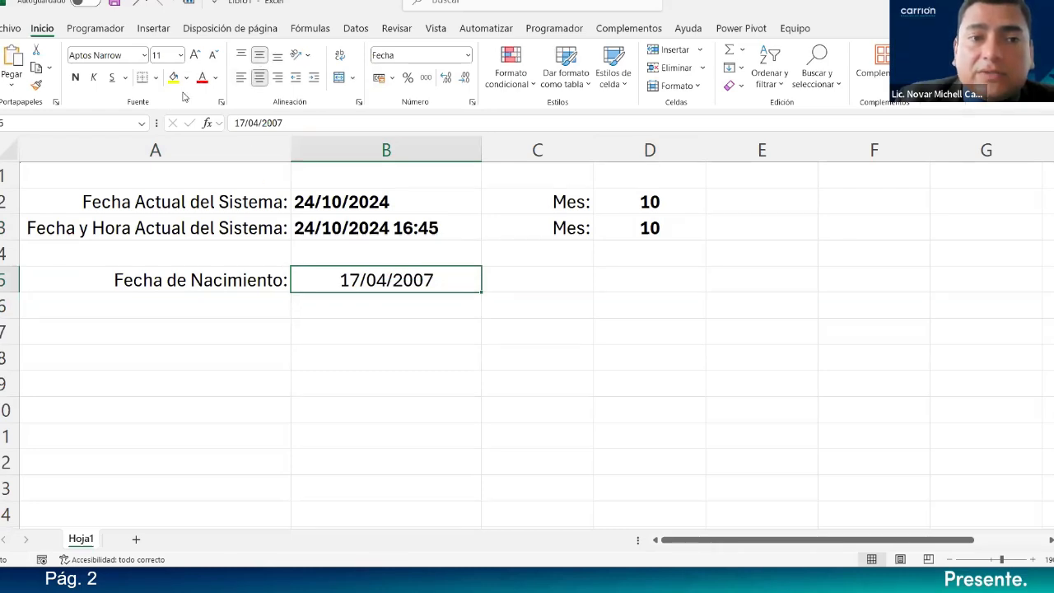
Step: Apply all borders to the birth date cell B5, the system dates in B2:B3 and the month results in D2:D3
click(155, 77)
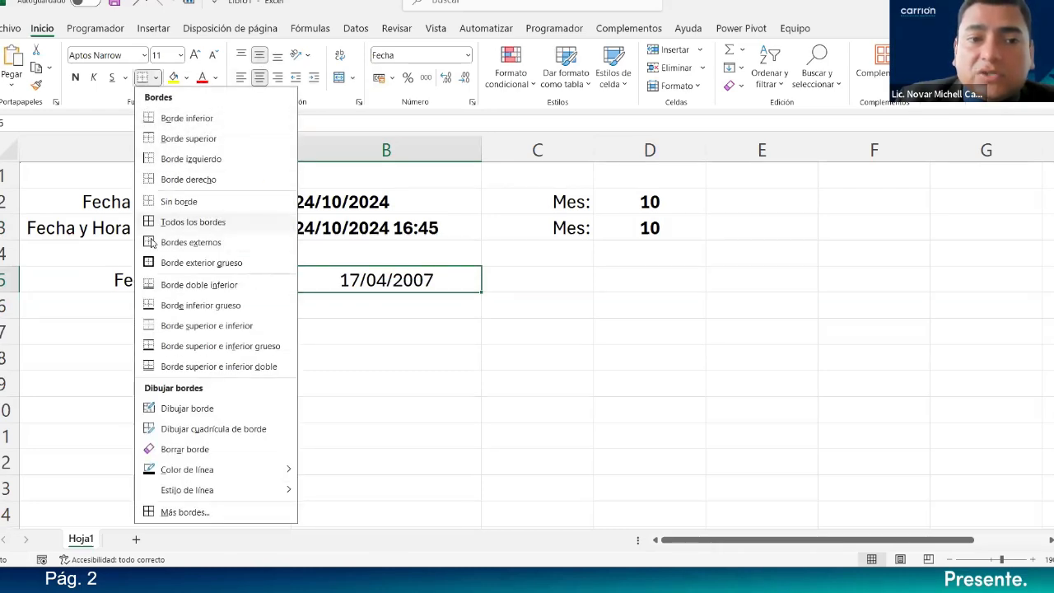
click(193, 222)
drag(353, 202, 360, 223)
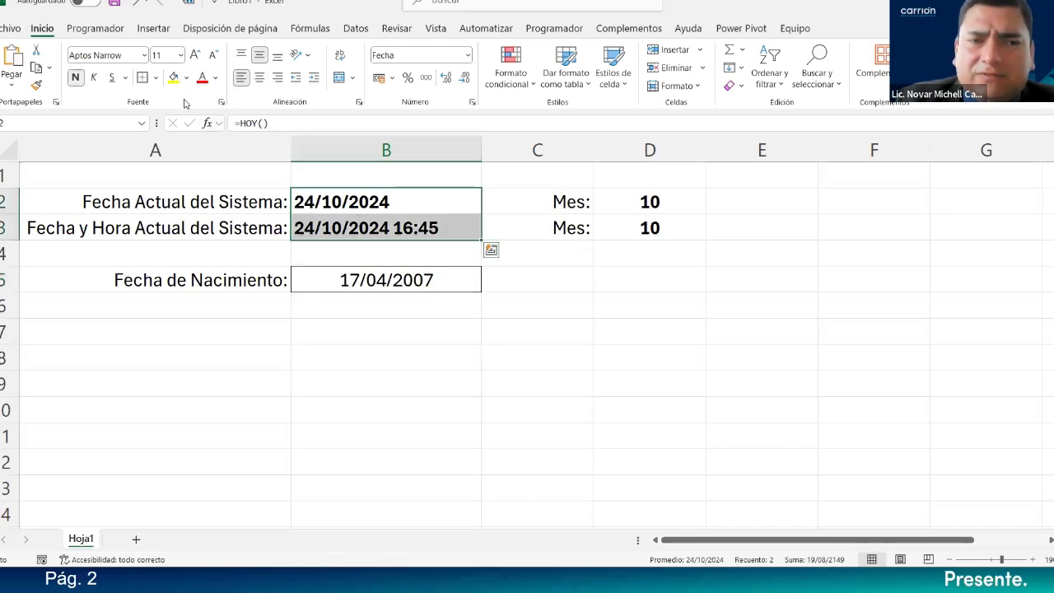
click(155, 77)
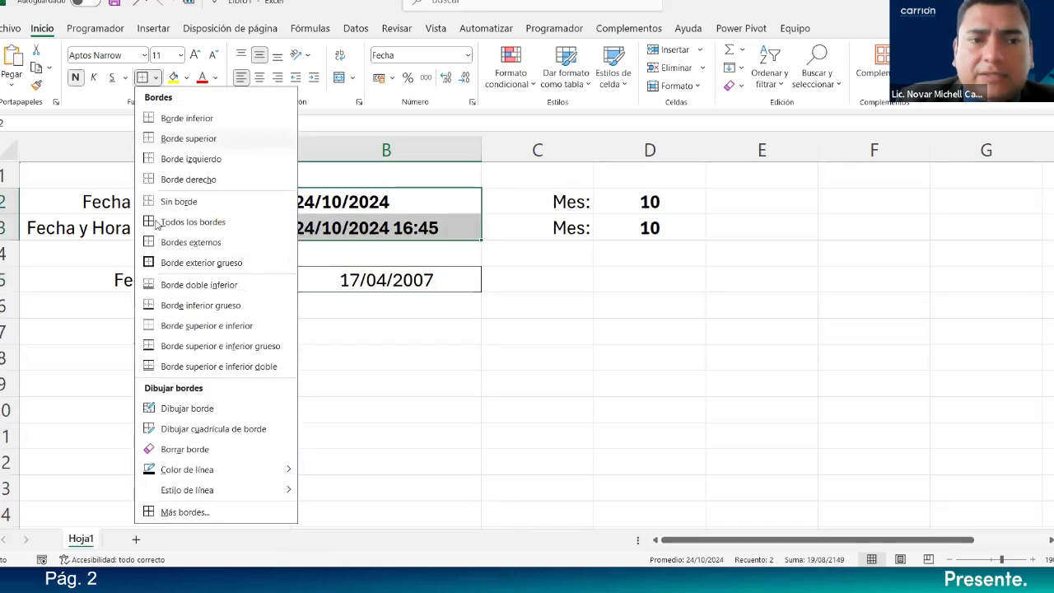
click(191, 220)
click(448, 252)
drag(552, 200, 627, 230)
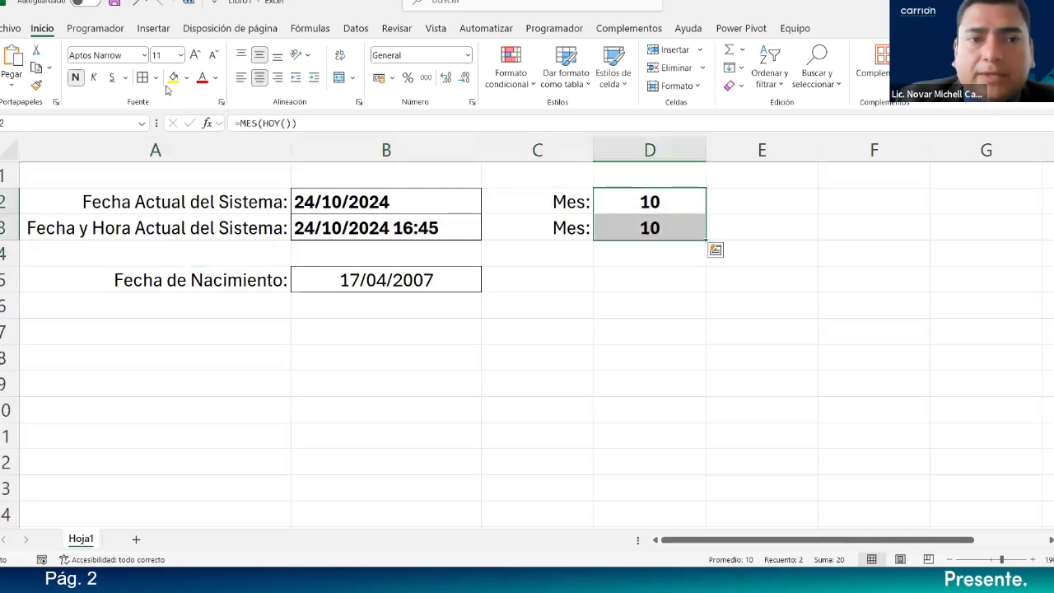
Step: Make the birth date in B5 bold
click(259, 280)
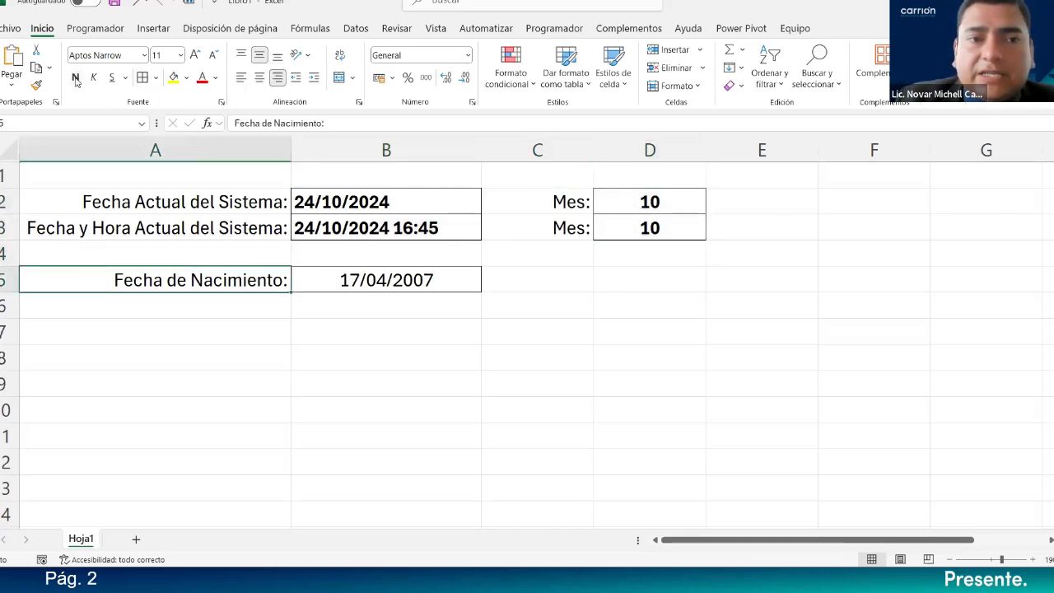
key(Right)
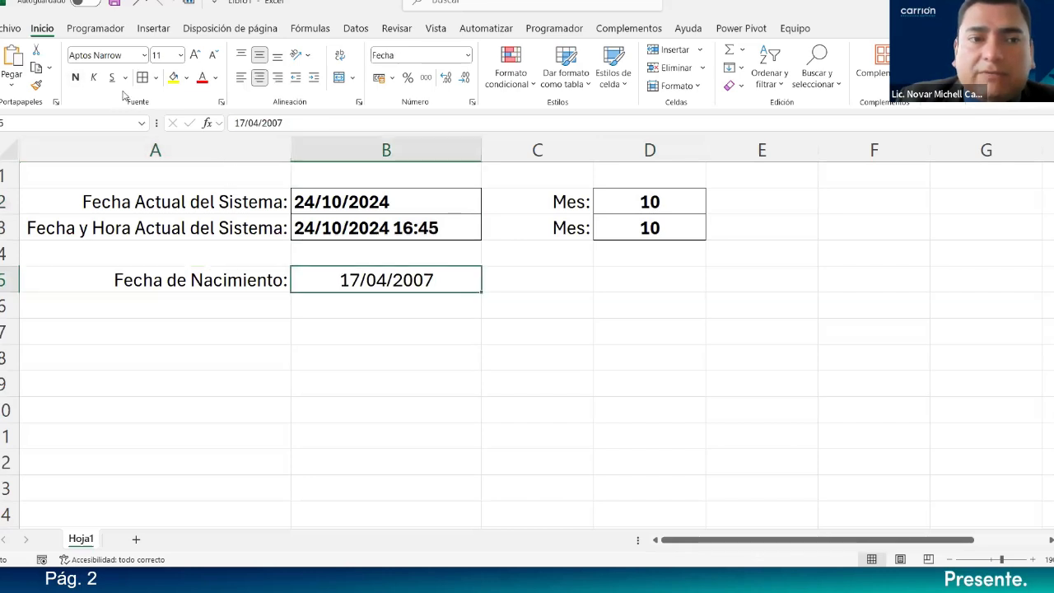
click(76, 78)
click(499, 381)
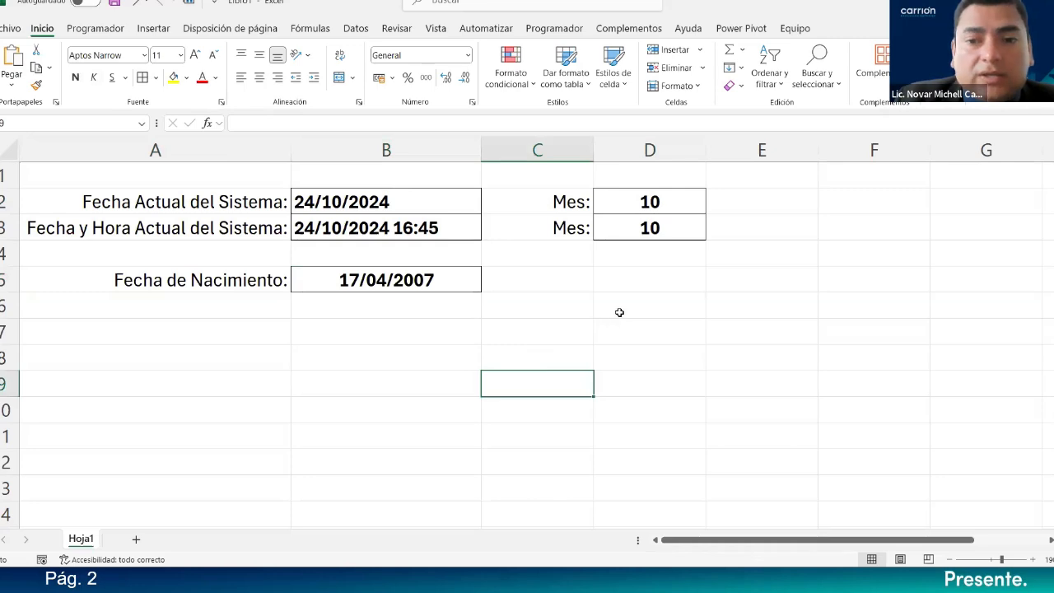
Step: Enter the heading EDAD in D5 and merge and centre it across D5:F5
click(619, 285)
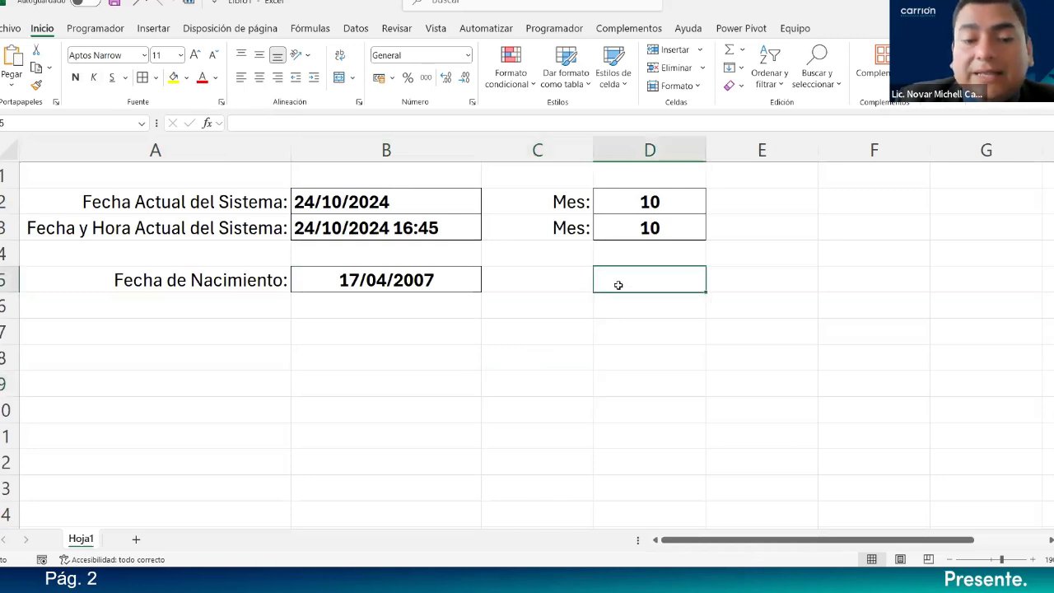
text(EDAD)
key(Return)
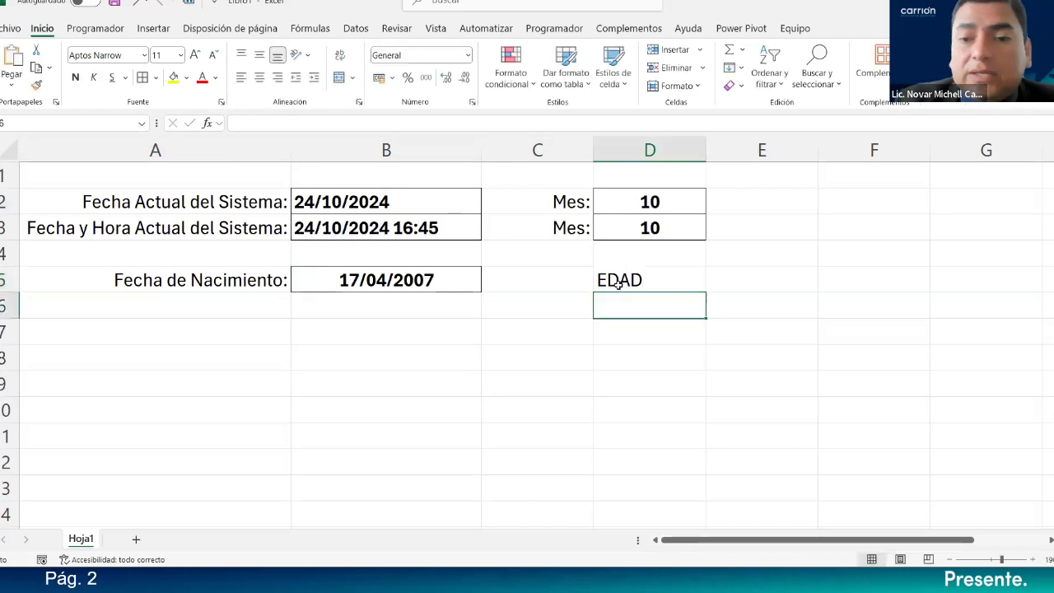
drag(619, 285, 875, 282)
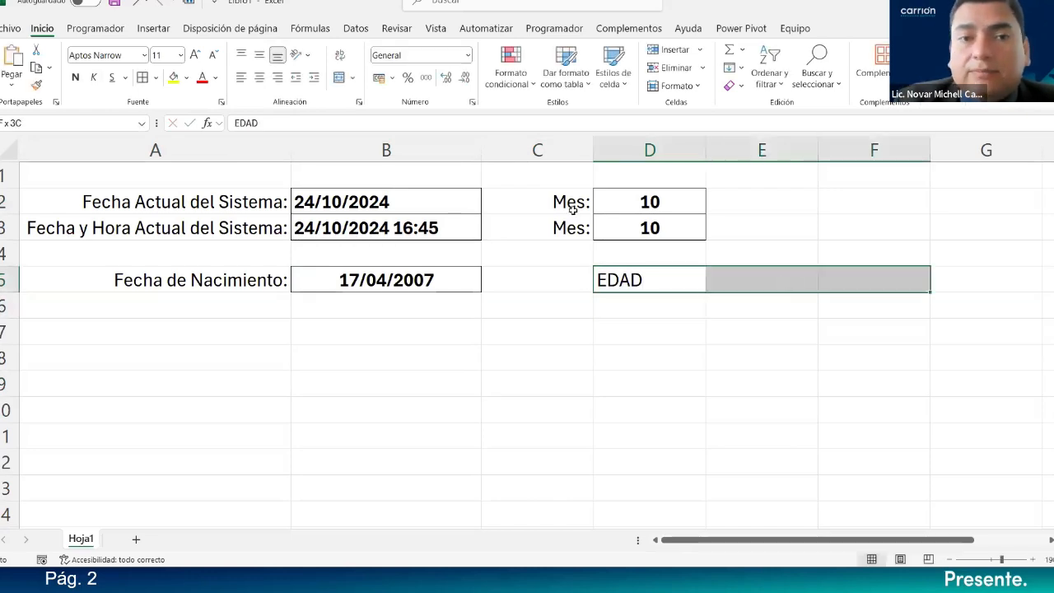
click(339, 80)
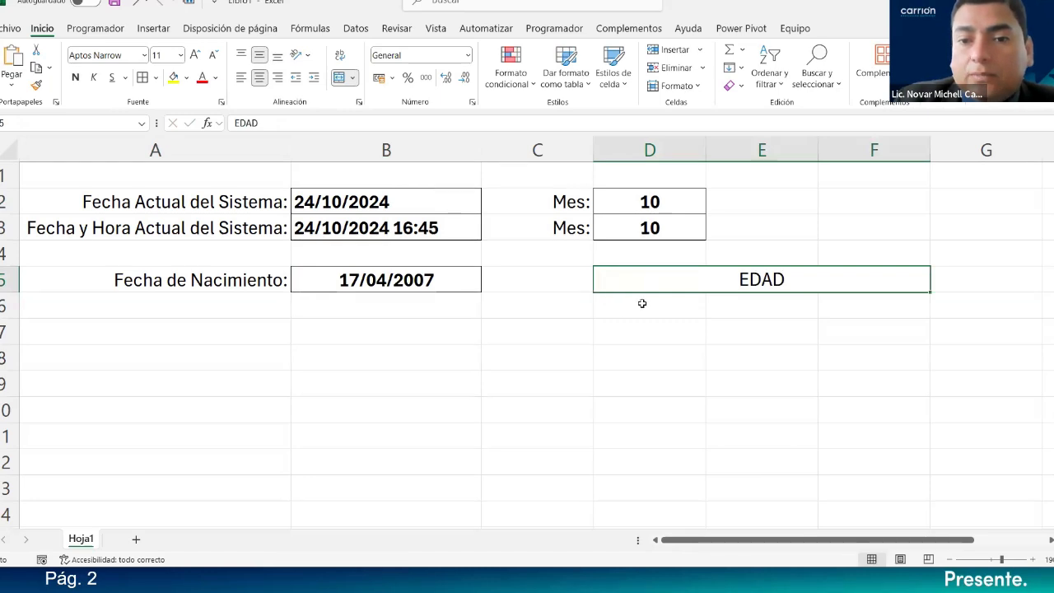
Step: Make the EDAD heading bold and enter the subheadings AÑOS, MESES and DÍAS in D6, E6 and F6
click(75, 77)
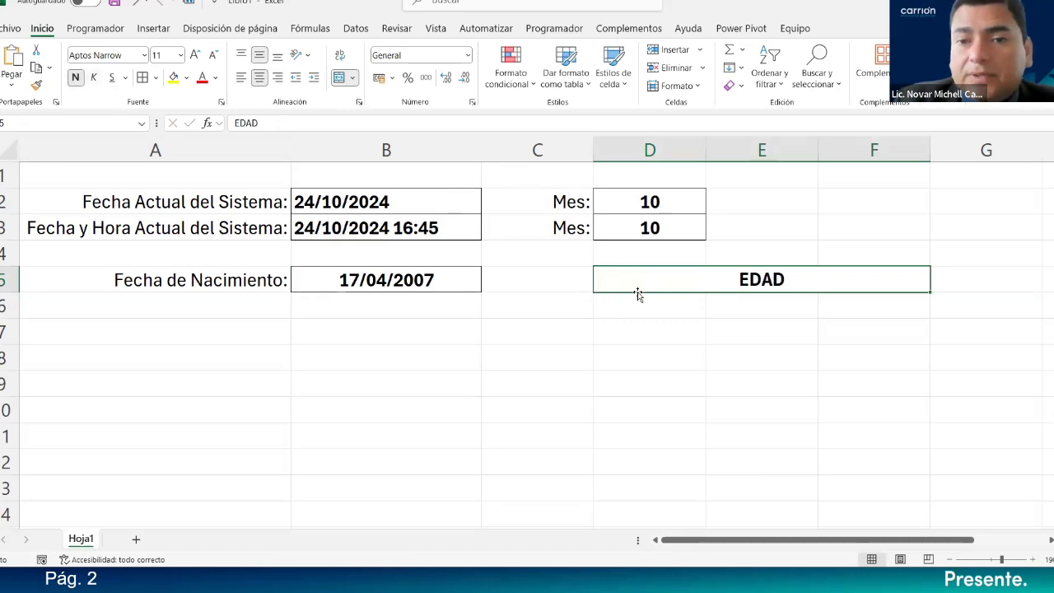
click(655, 303)
text(AÑOS)
key(Return)
click(765, 305)
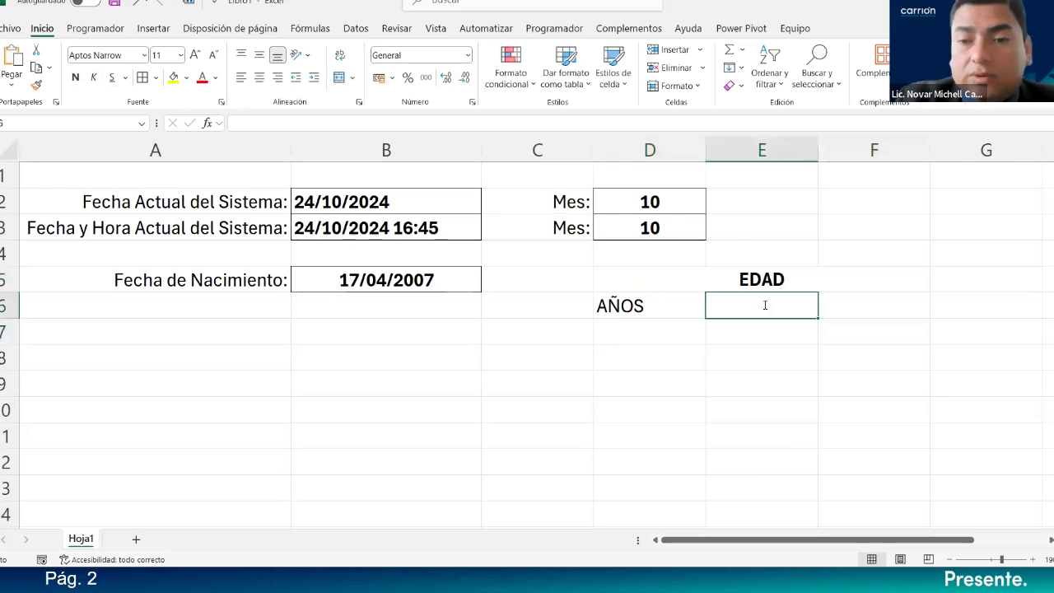
text(MESES)
key(Return)
click(862, 305)
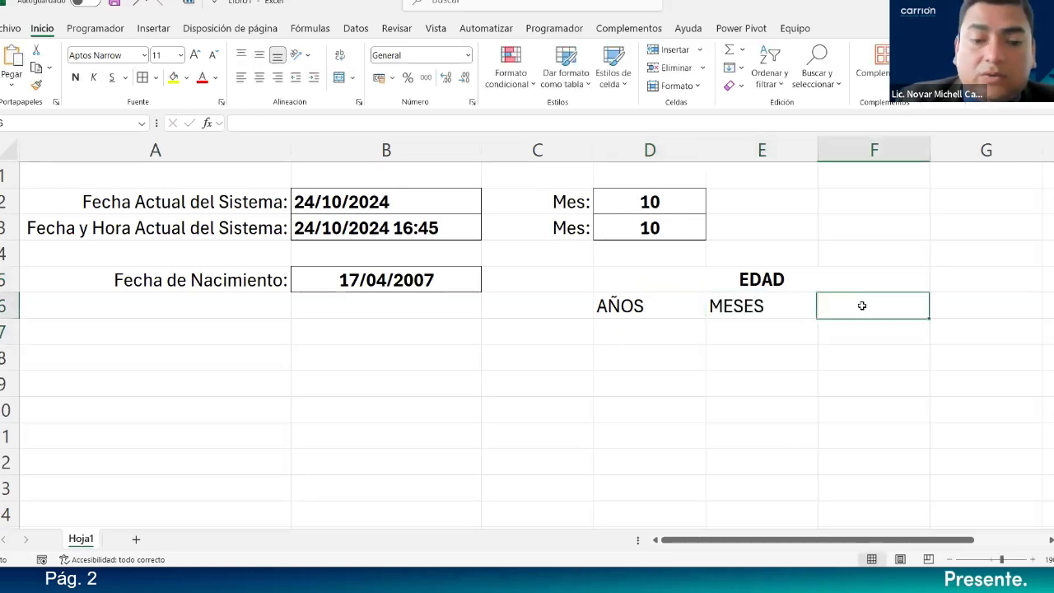
text(DÍAS)
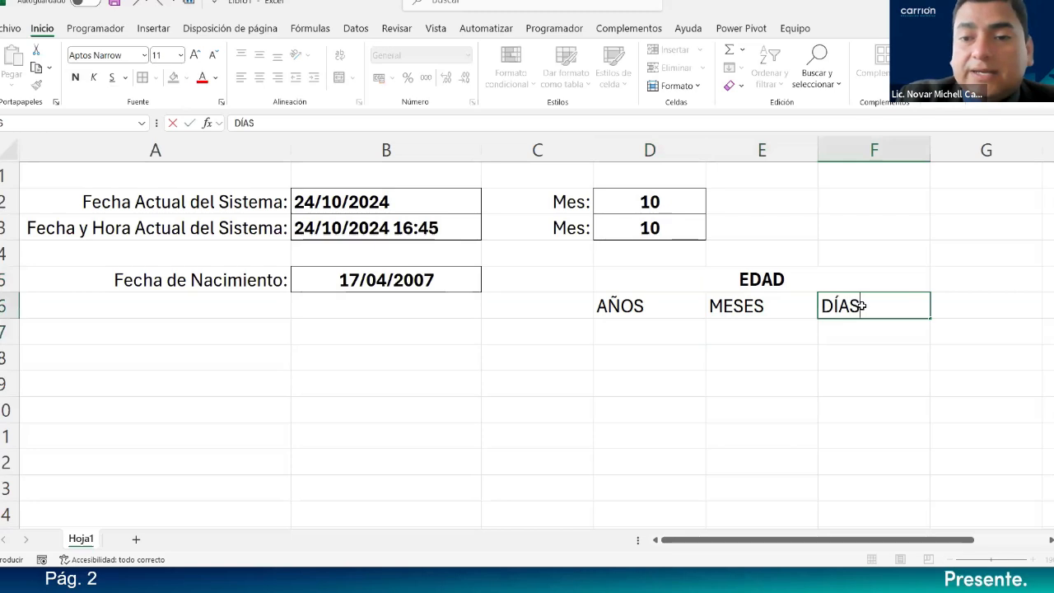
key(Return)
Step: Centre the subheadings in D6:F6 both horizontally and vertically in bold, and apply all borders to D5:F6
drag(605, 307, 847, 312)
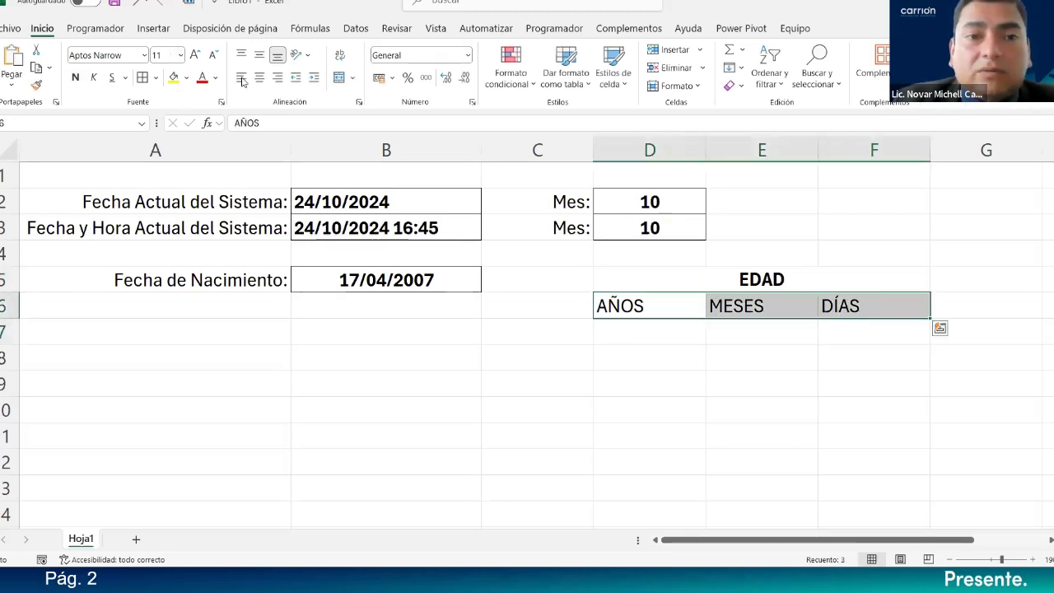
click(259, 54)
click(259, 77)
click(75, 77)
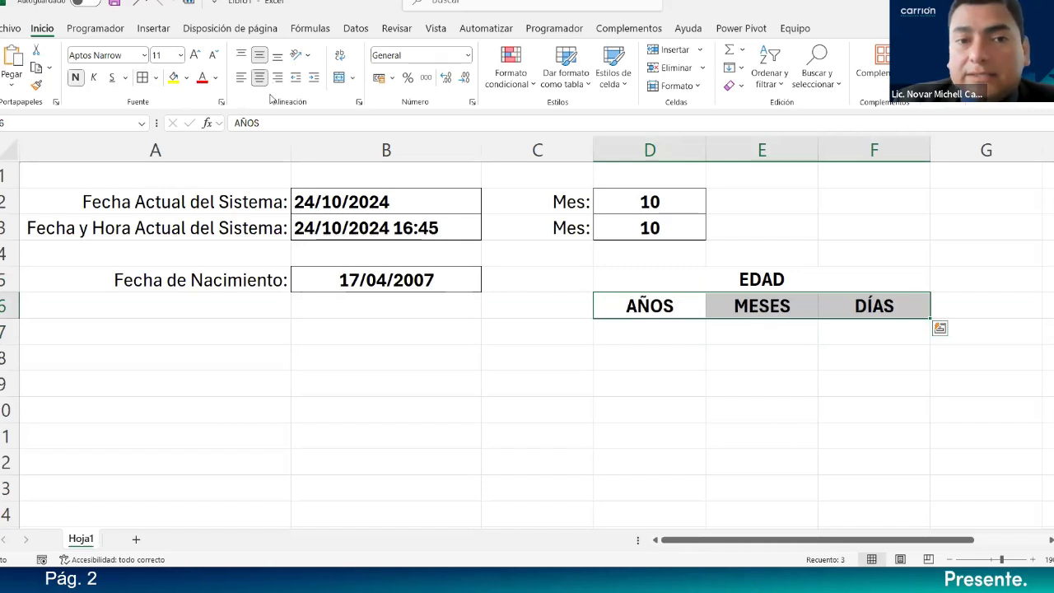
click(594, 273)
Step: Set the width of columns D to F to 5
drag(685, 152, 826, 151)
right_click(826, 153)
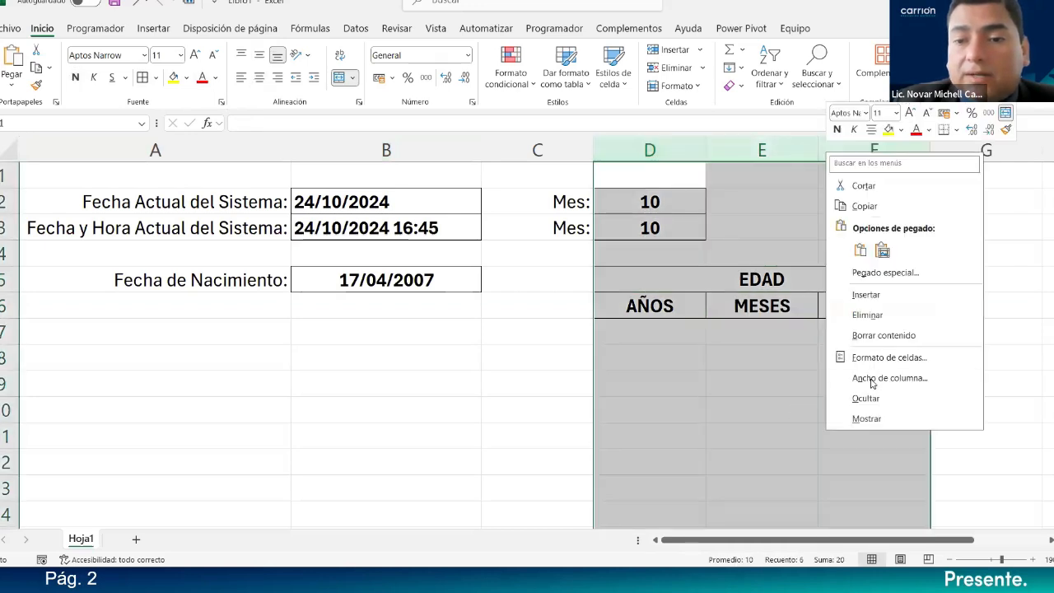
click(873, 379)
text(5)
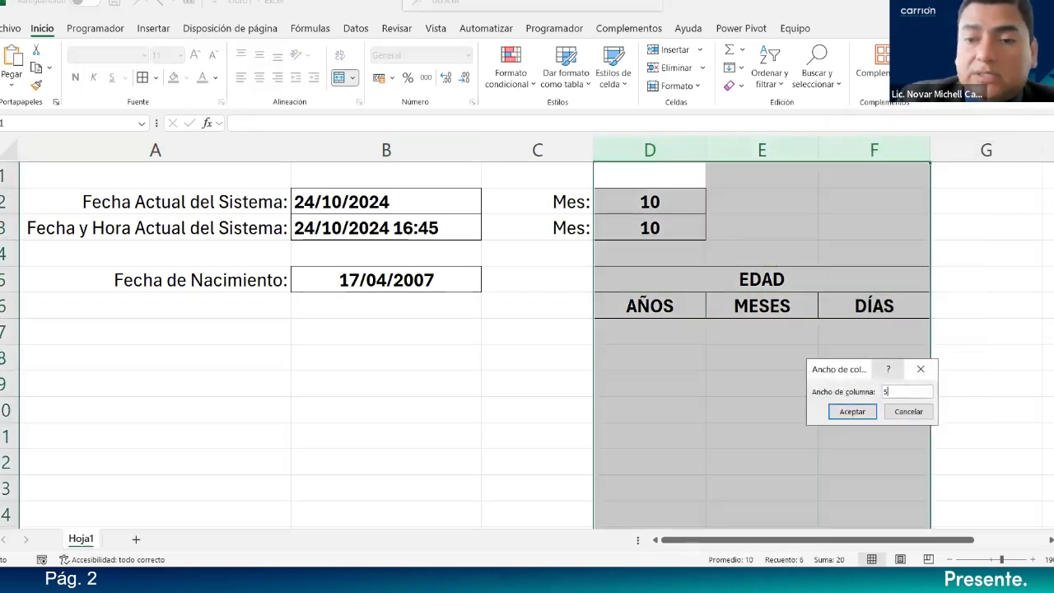
key(Return)
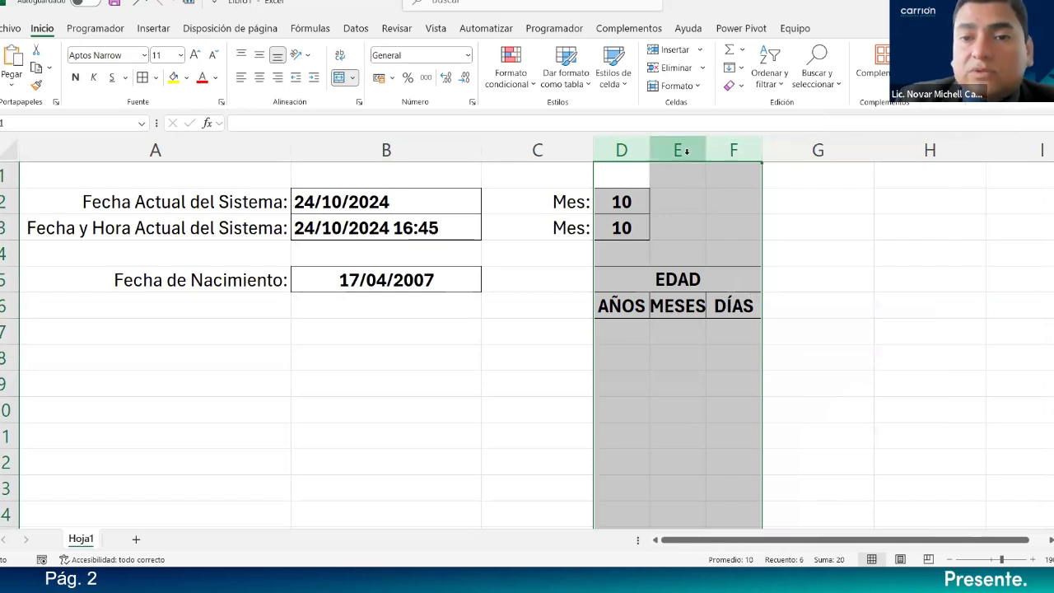
Step: Set the width of columns D to F to 8
right_click(686, 152)
click(725, 380)
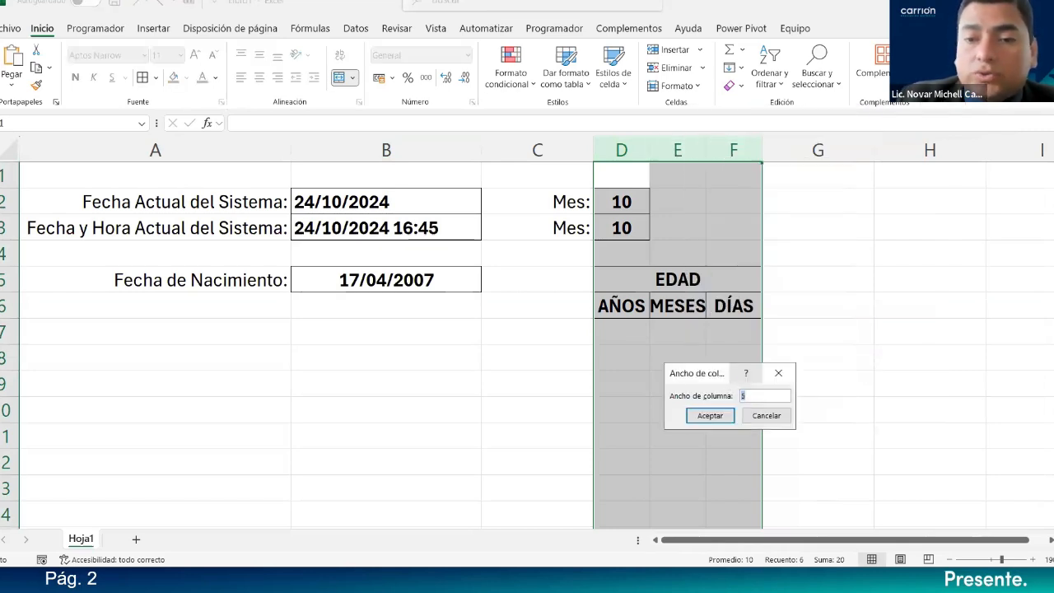
text(8)
key(Return)
Step: Apply all borders to D7:F7 and move the date of birth label and value from A5:B5 to A7:B7
drag(636, 332, 789, 333)
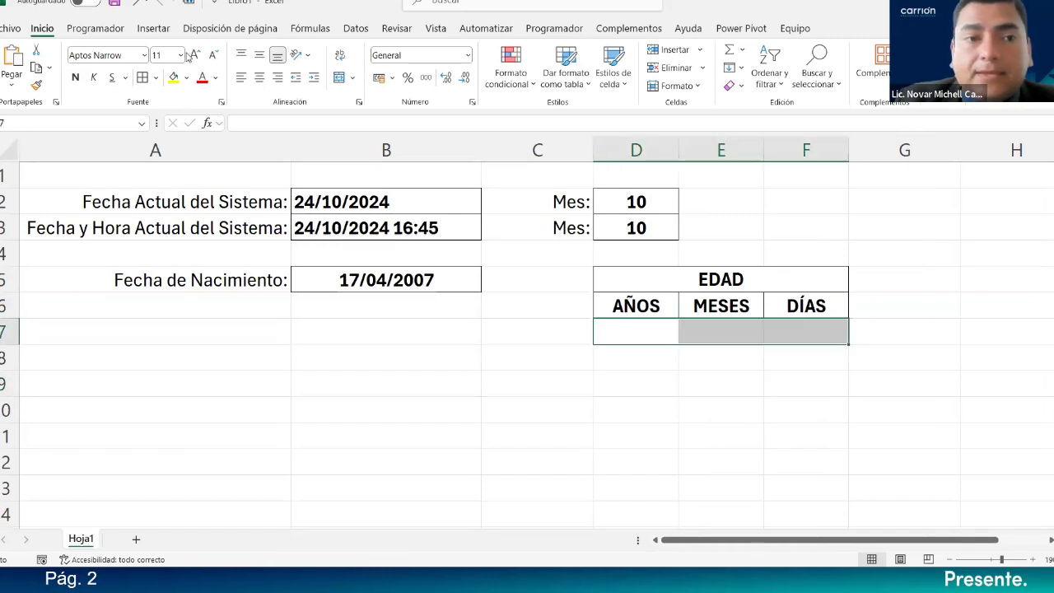
click(493, 360)
drag(204, 281, 346, 329)
click(400, 367)
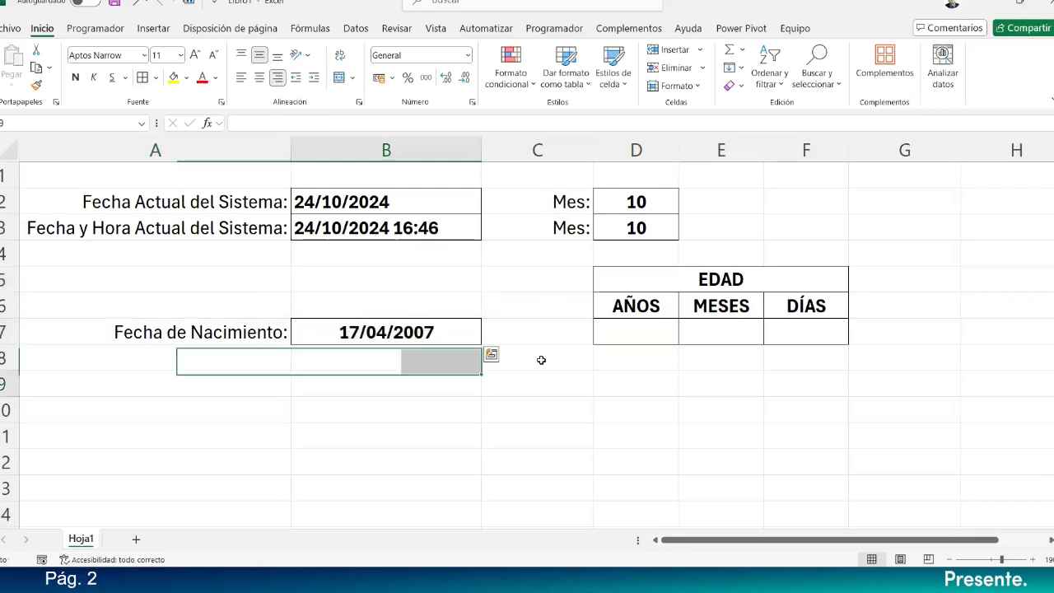
Step: Start a SIFECHA formula in D7 with the birth date cell B7 as its start date argument
click(627, 332)
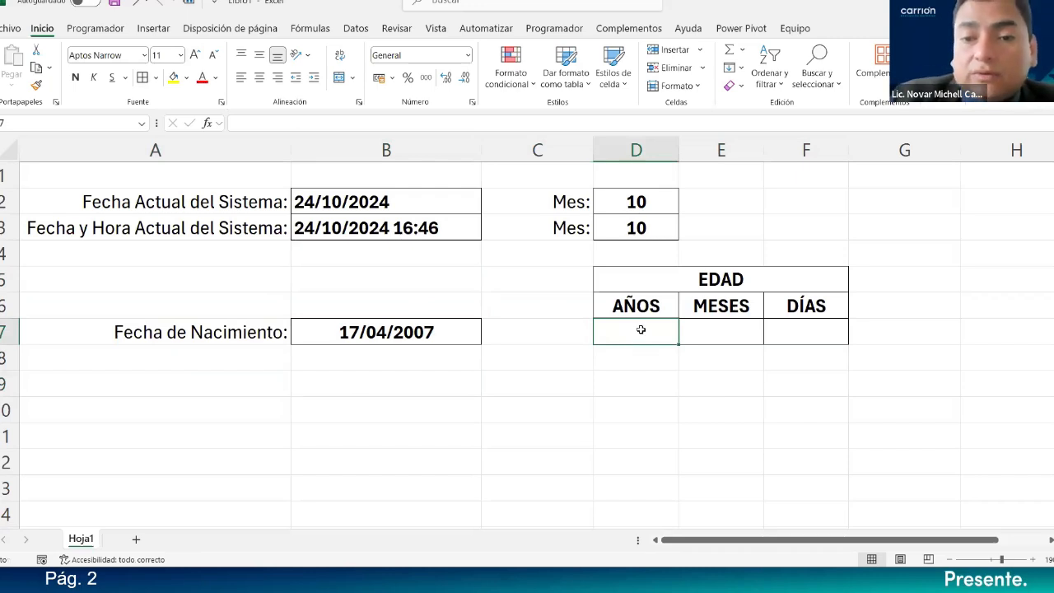
text(=)
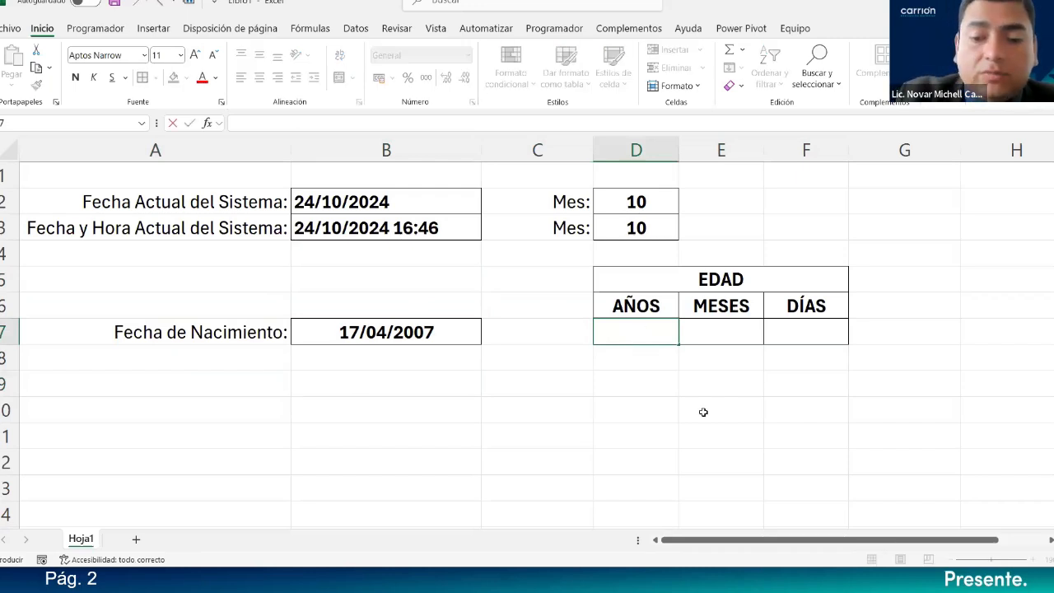
text(SIF)
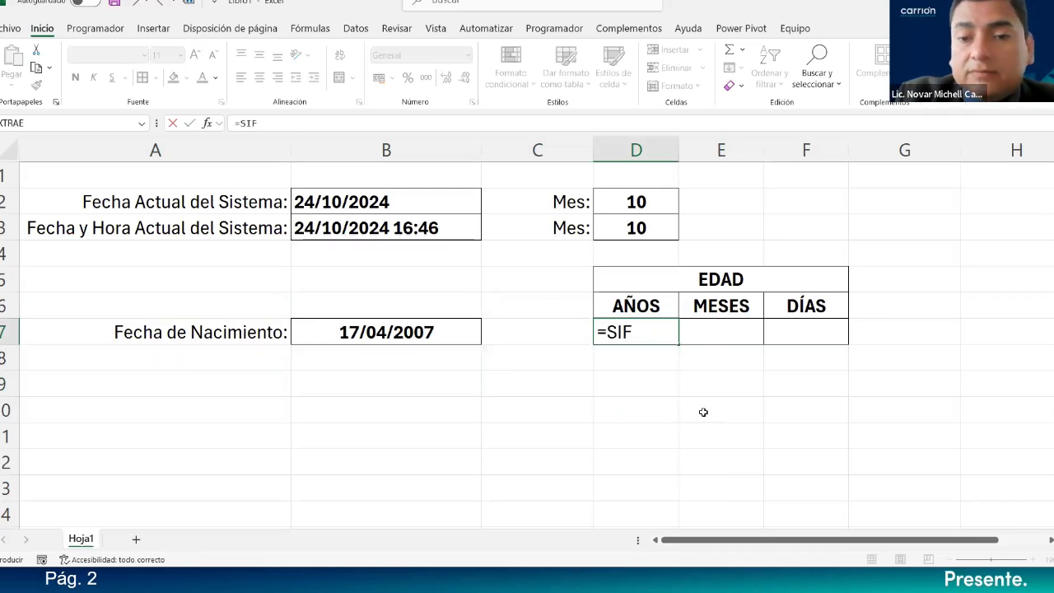
text(ECHA)
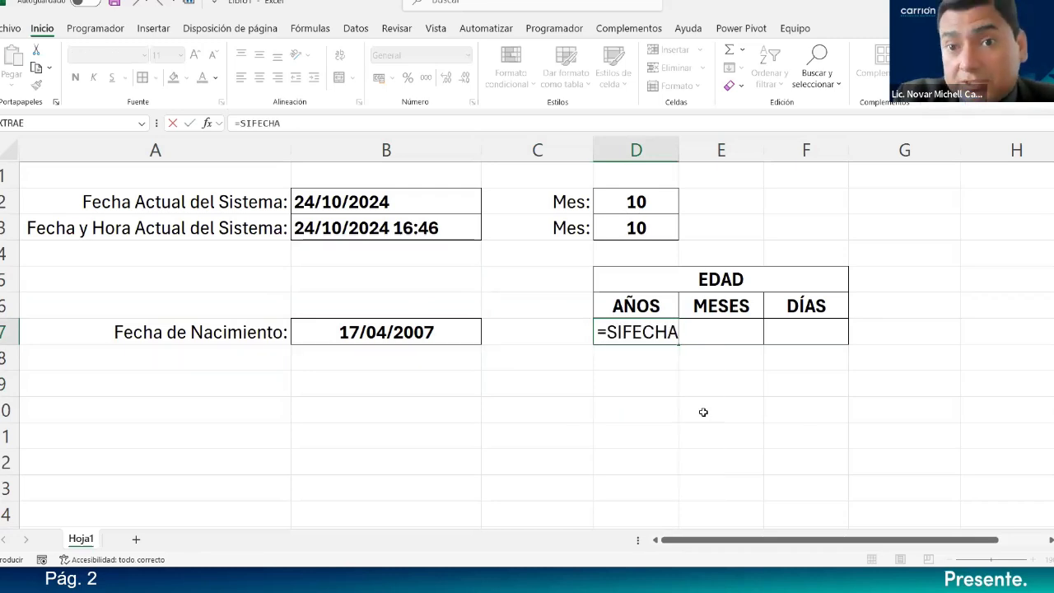
text(()
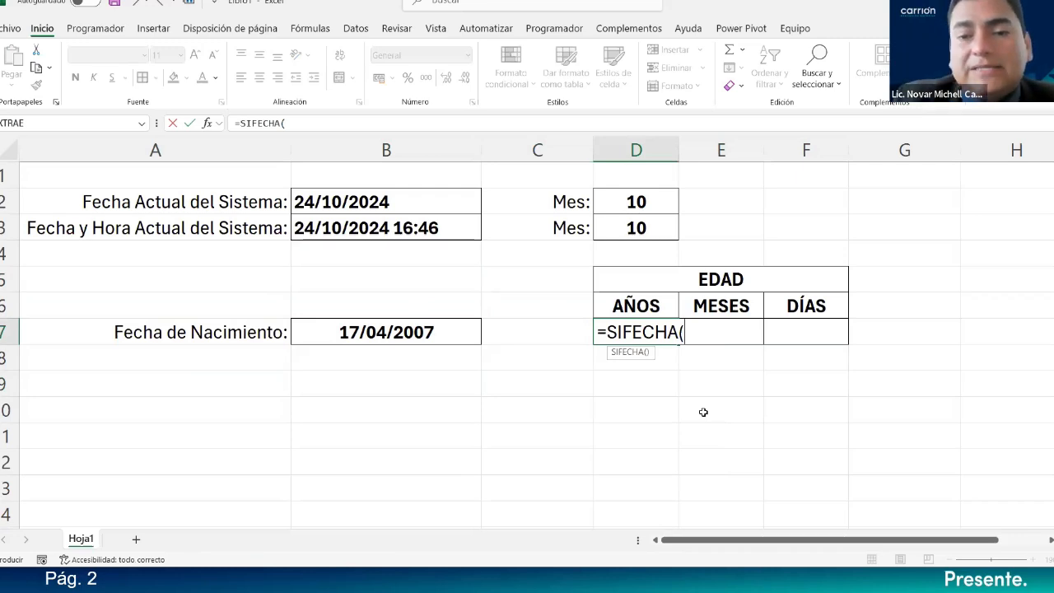
click(436, 338)
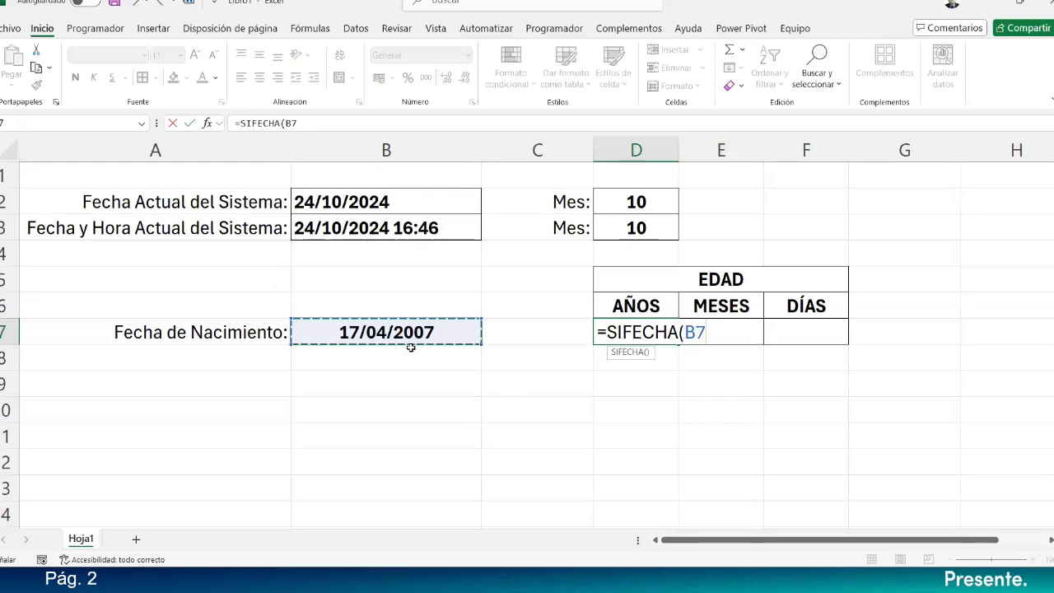
text(;)
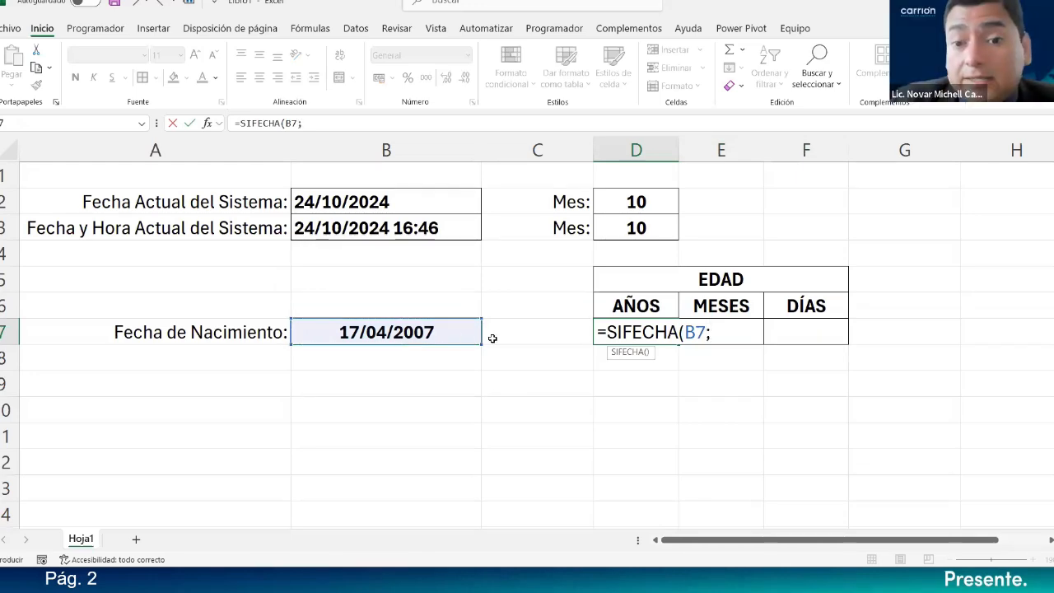
double_click(694, 331)
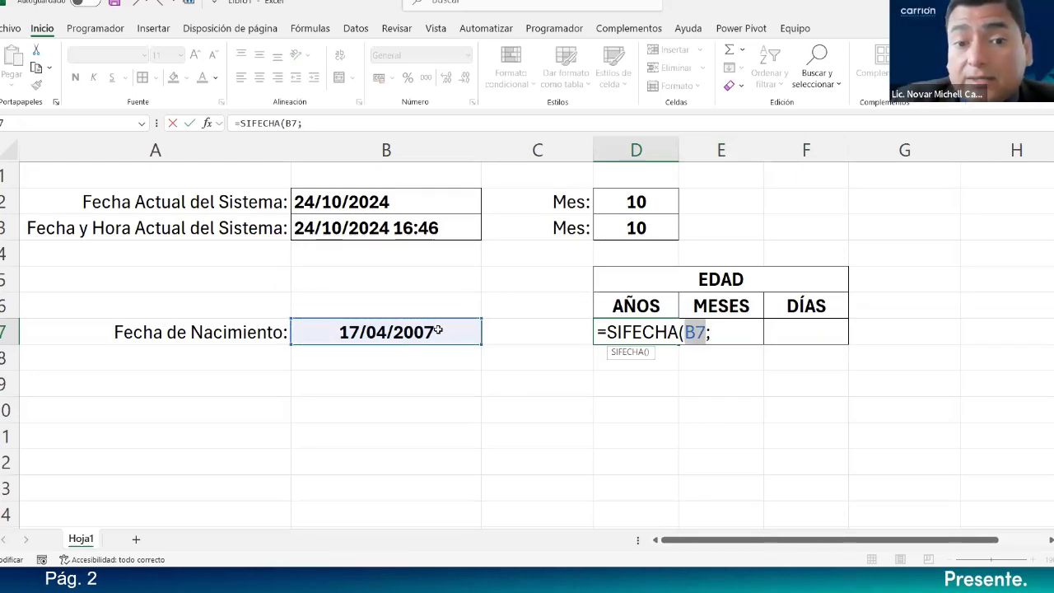
click(720, 330)
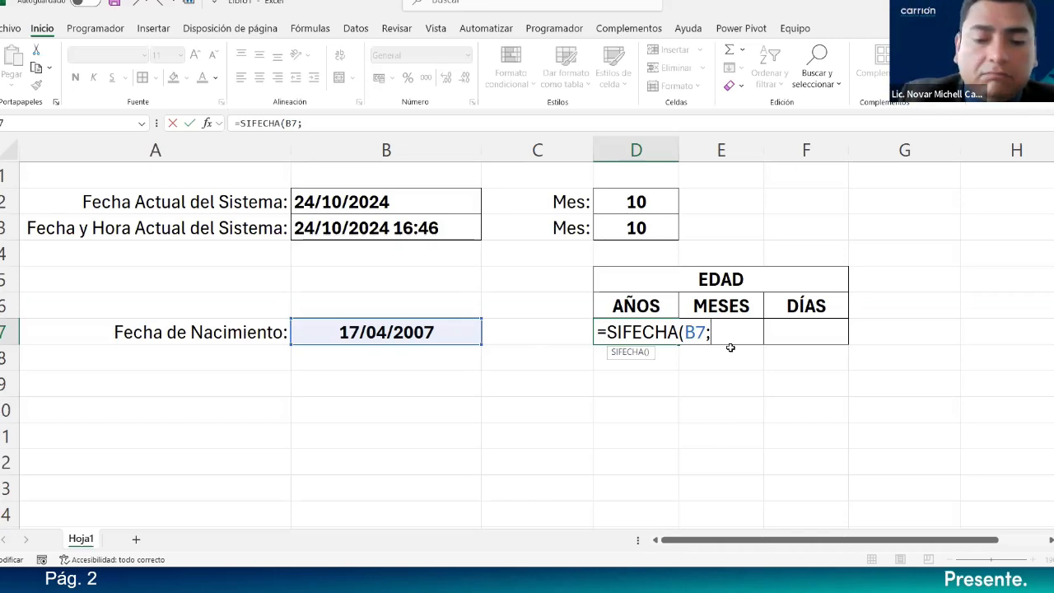
Step: Complete the D7 formula with HOY() as end date and "Y" as unit: =SIFECHA(B7;HOY();"Y")
text(HOY)
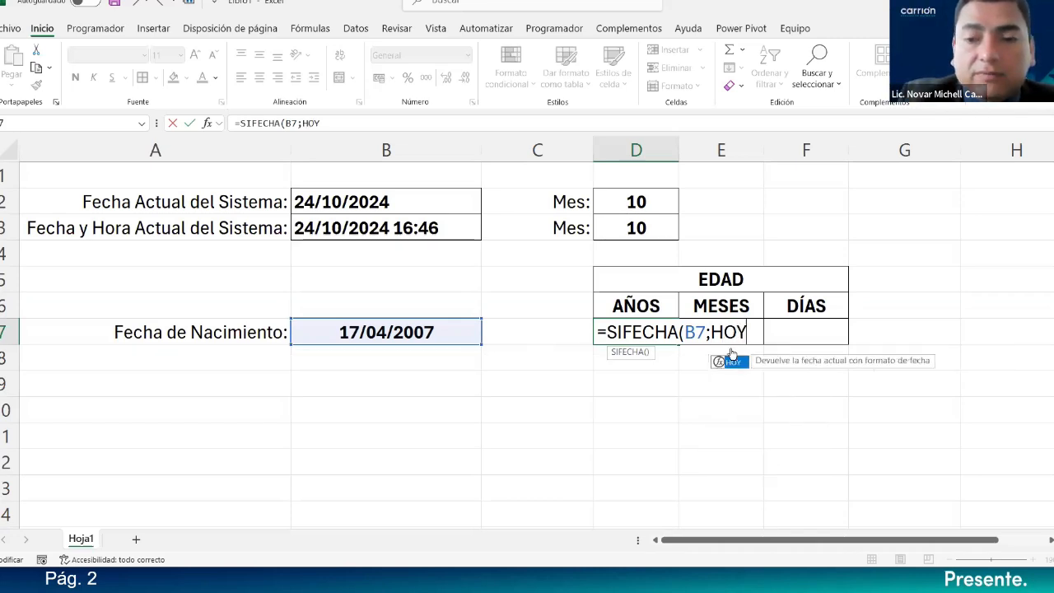
text(();)
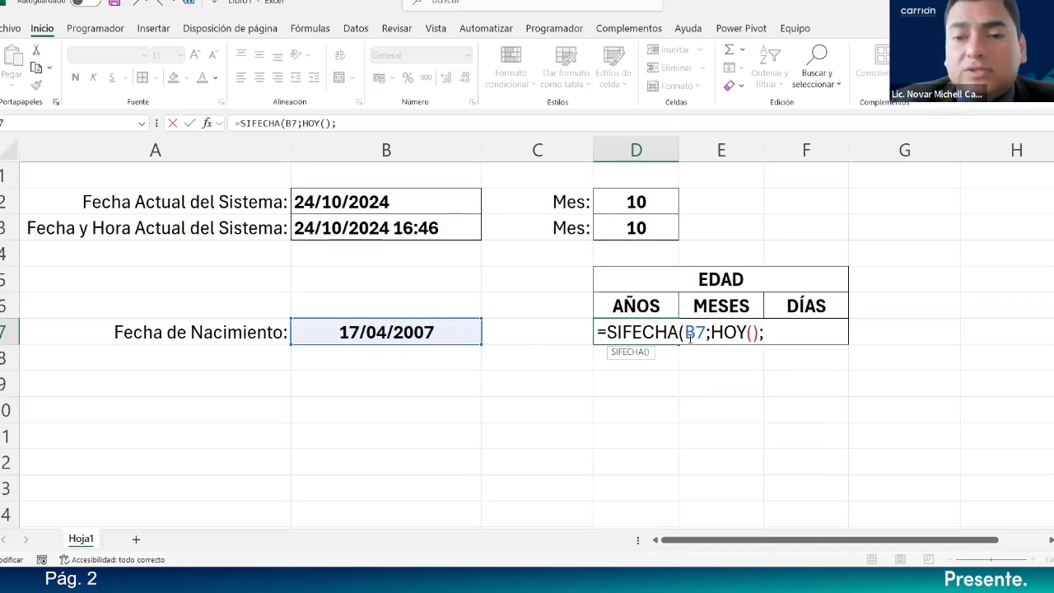
double_click(694, 332)
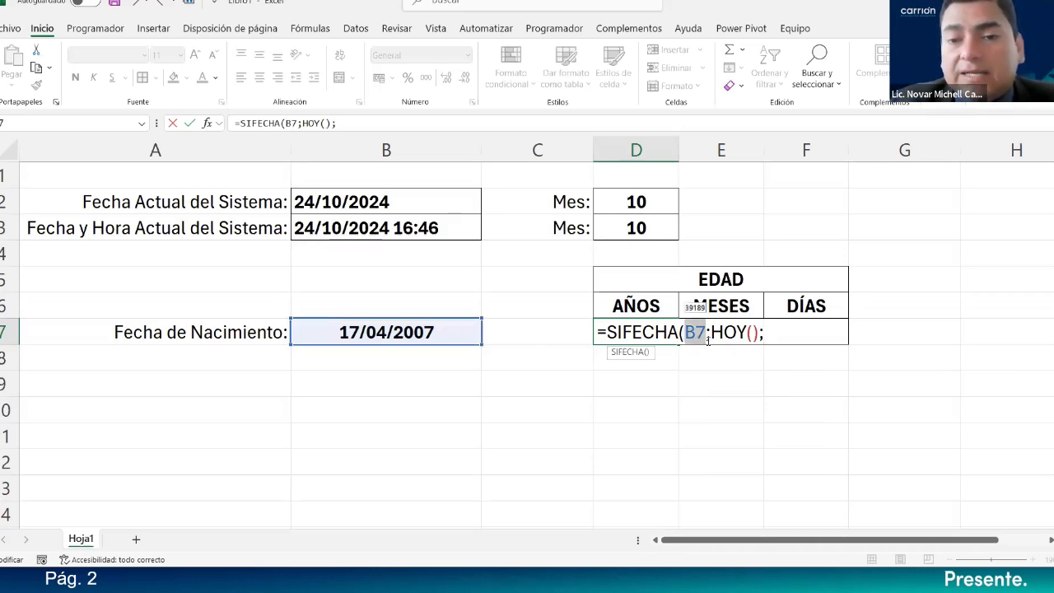
drag(712, 332, 760, 332)
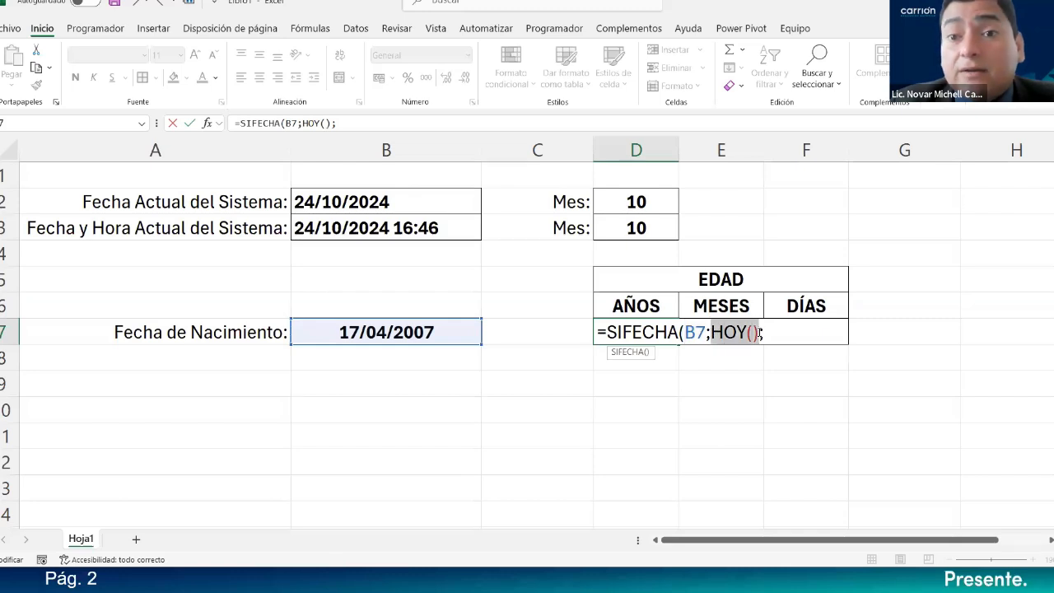
click(765, 333)
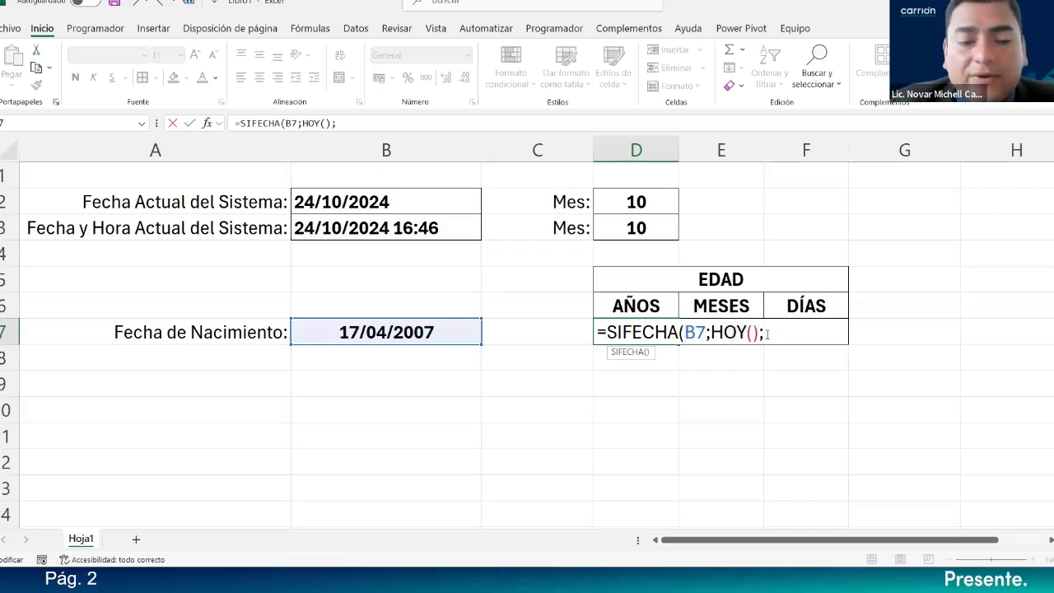
text(")
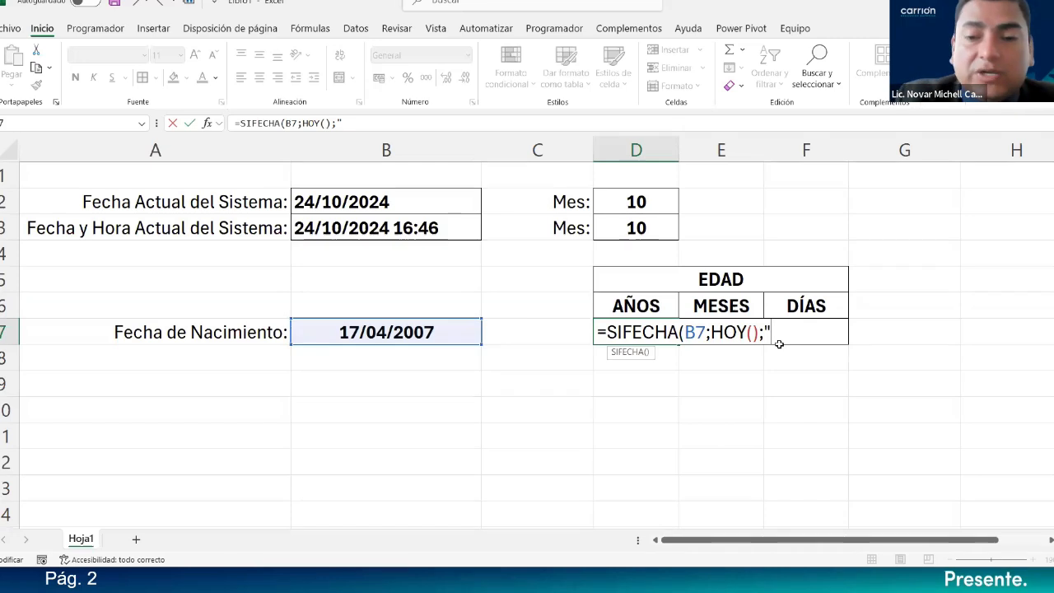
text(Y"))
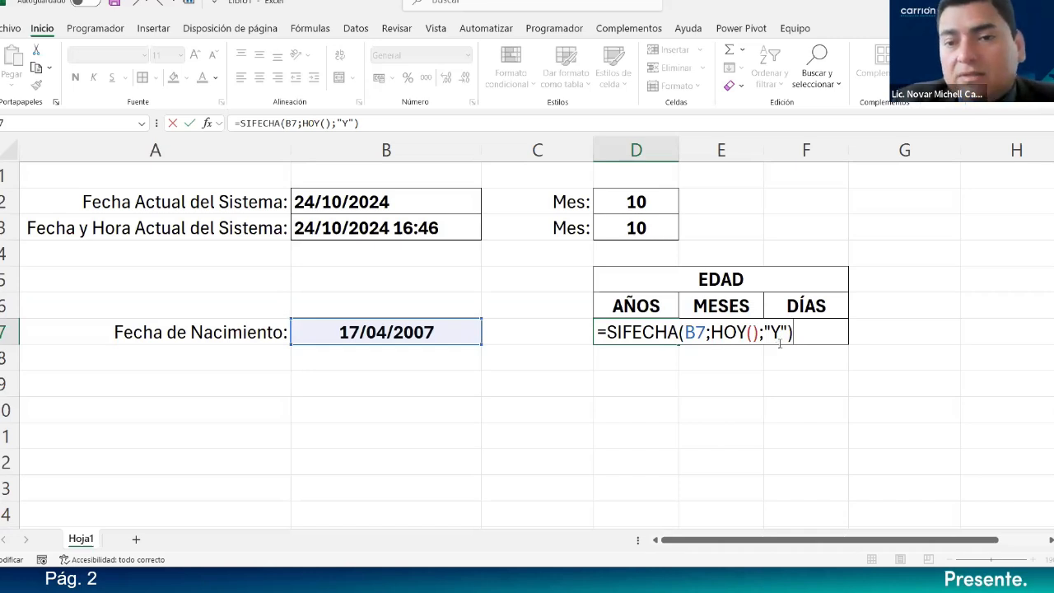
double_click(775, 332)
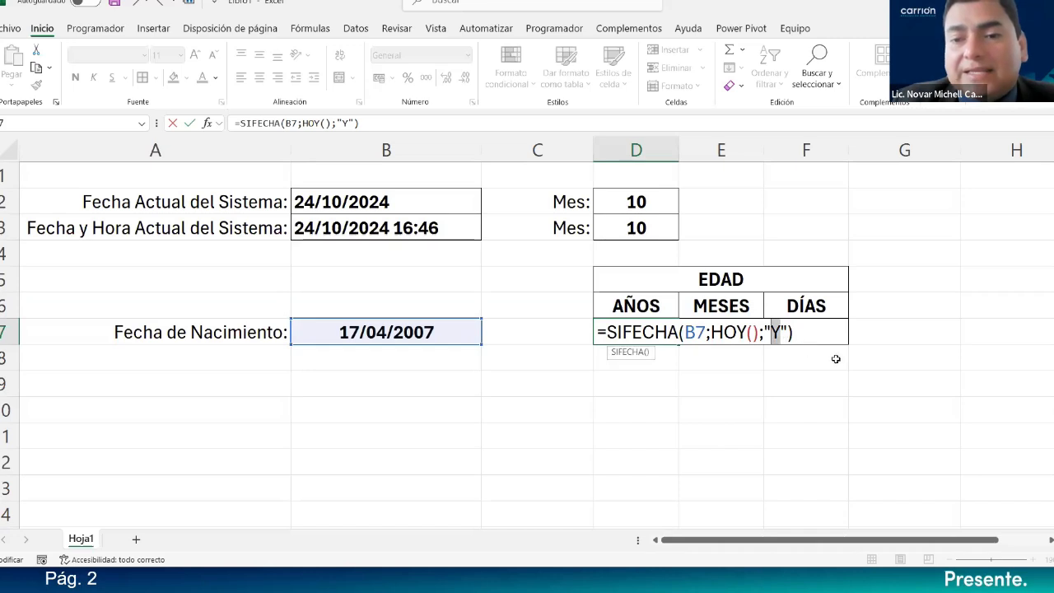
key(Return)
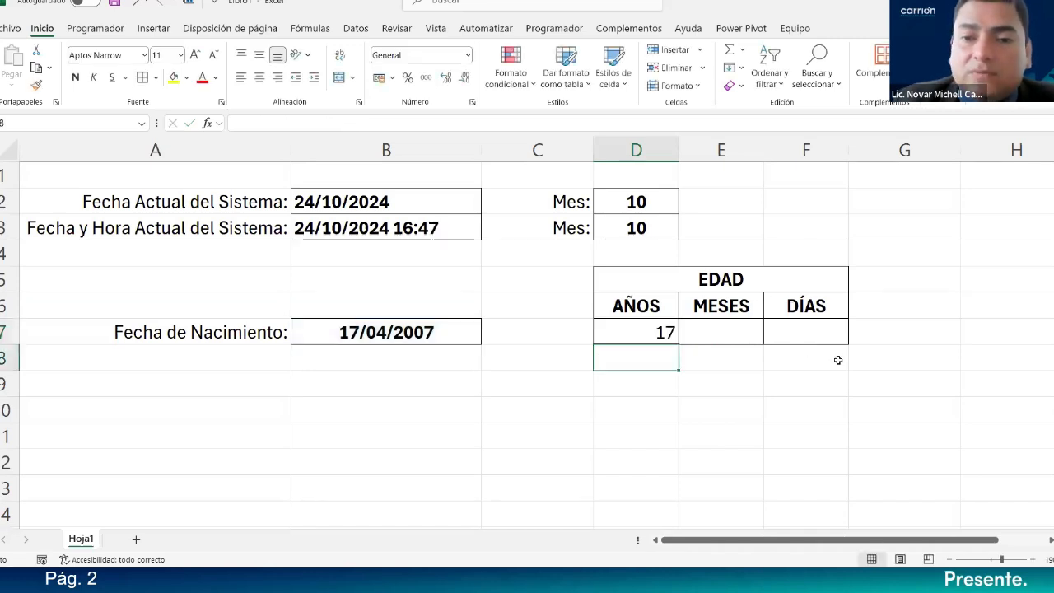
Step: Centre the years result in D7 horizontally and vertically and make it bold
click(665, 333)
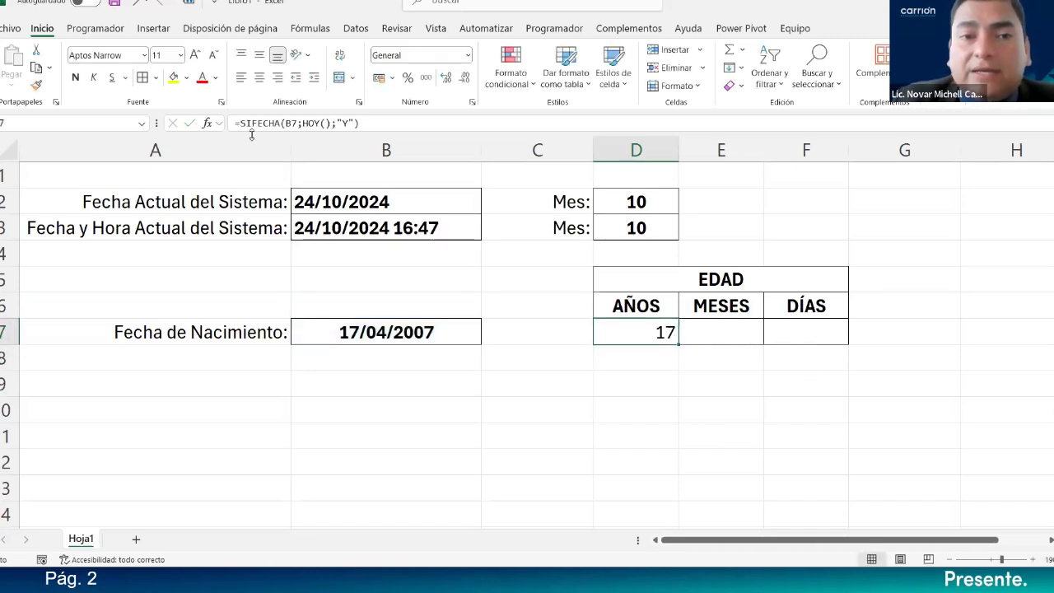
click(260, 77)
click(75, 78)
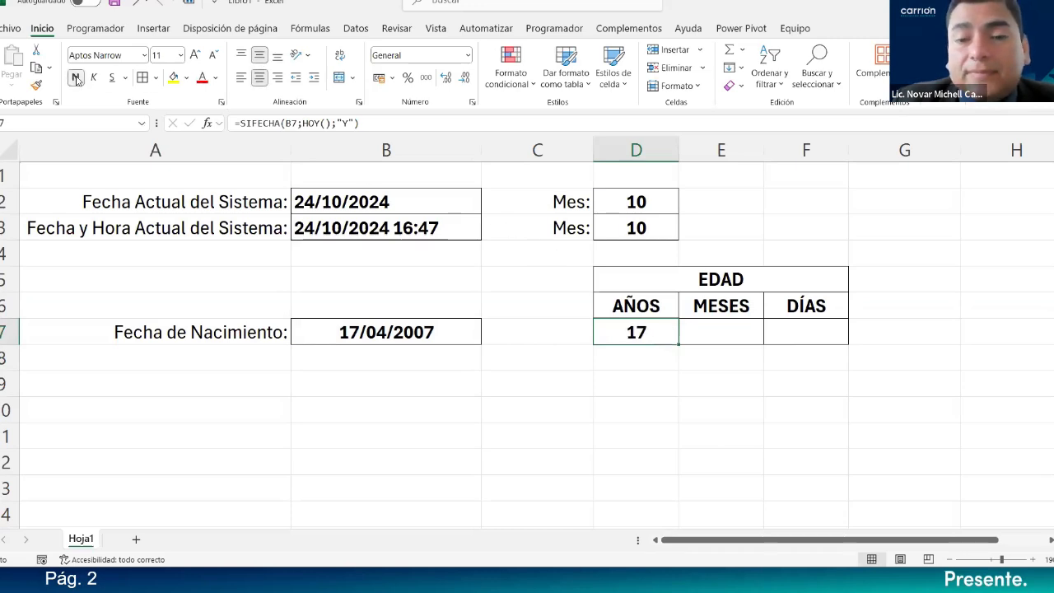
Step: Remove the bold from the years result in D7 and fill the cell with light yellow from the standard colour palette
click(655, 382)
click(649, 336)
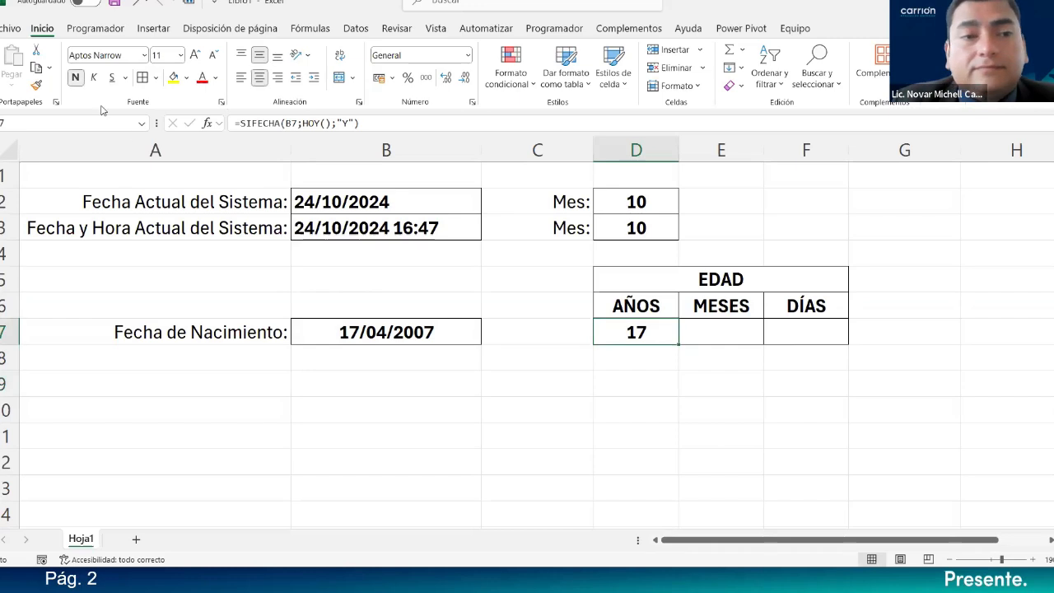
click(76, 78)
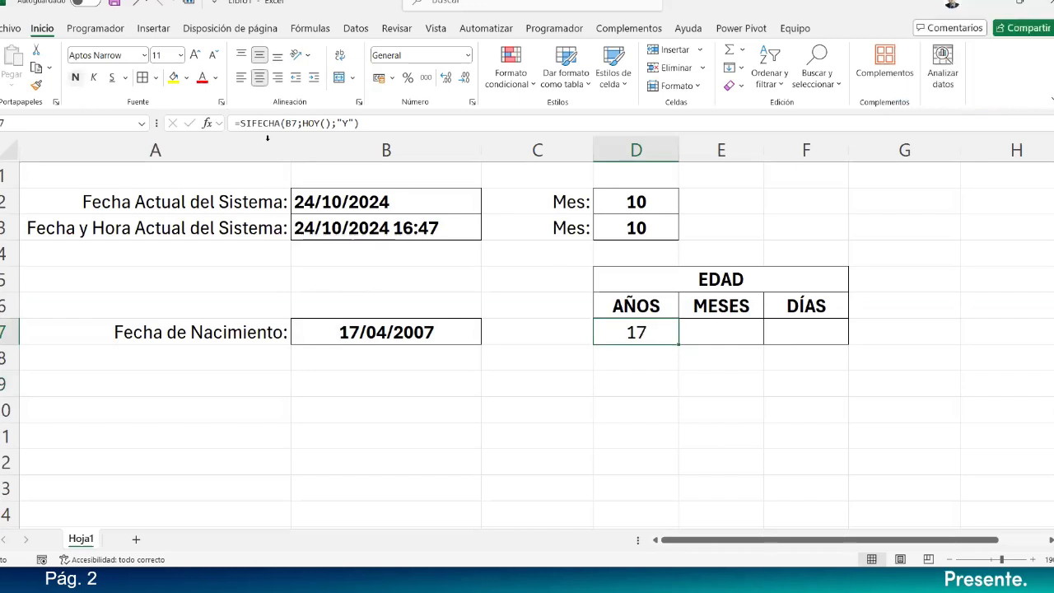
click(188, 78)
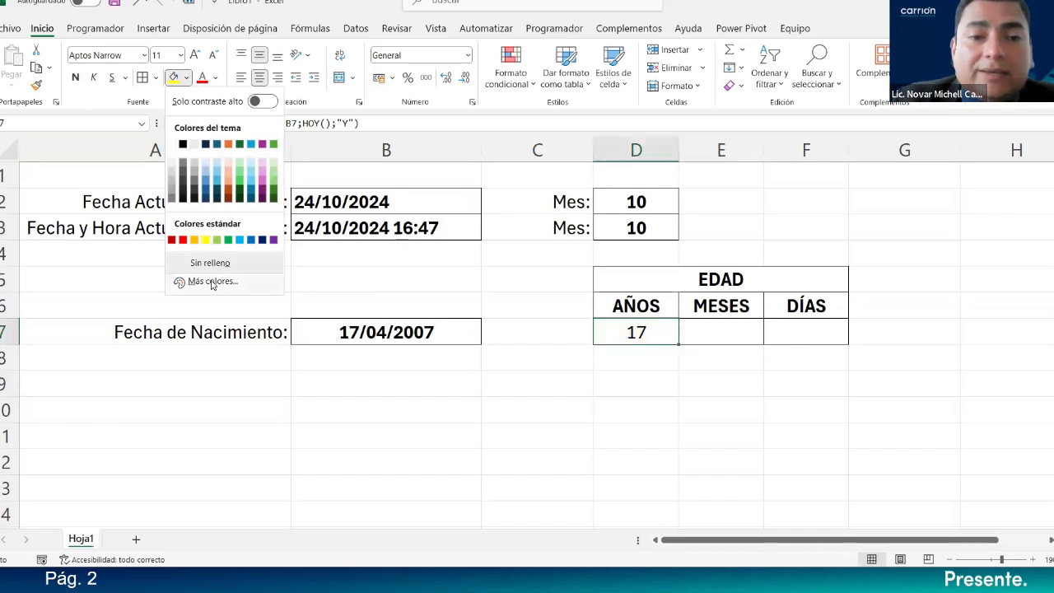
click(241, 264)
click(356, 313)
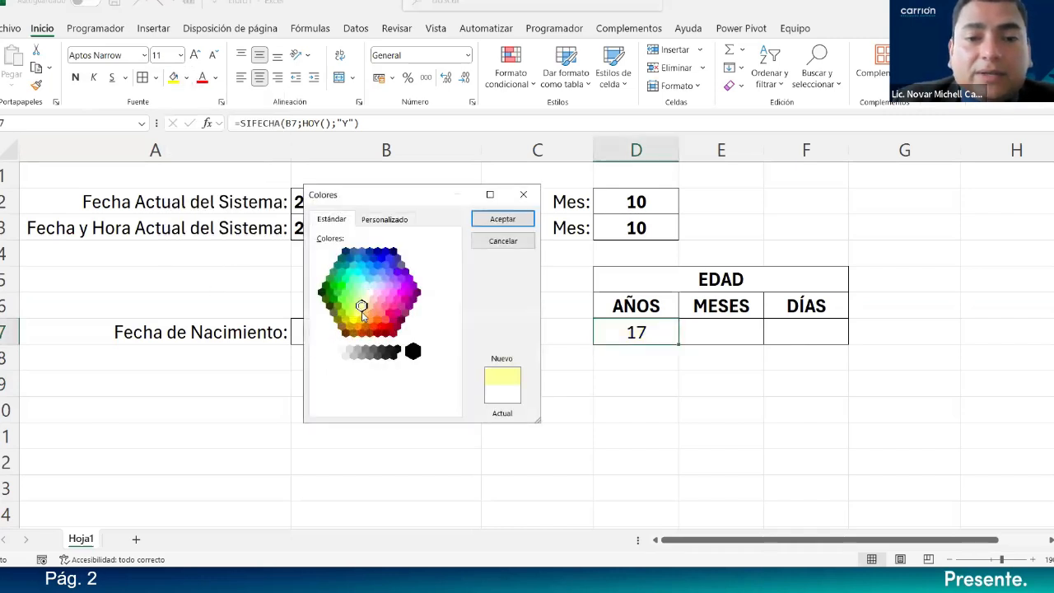
click(502, 219)
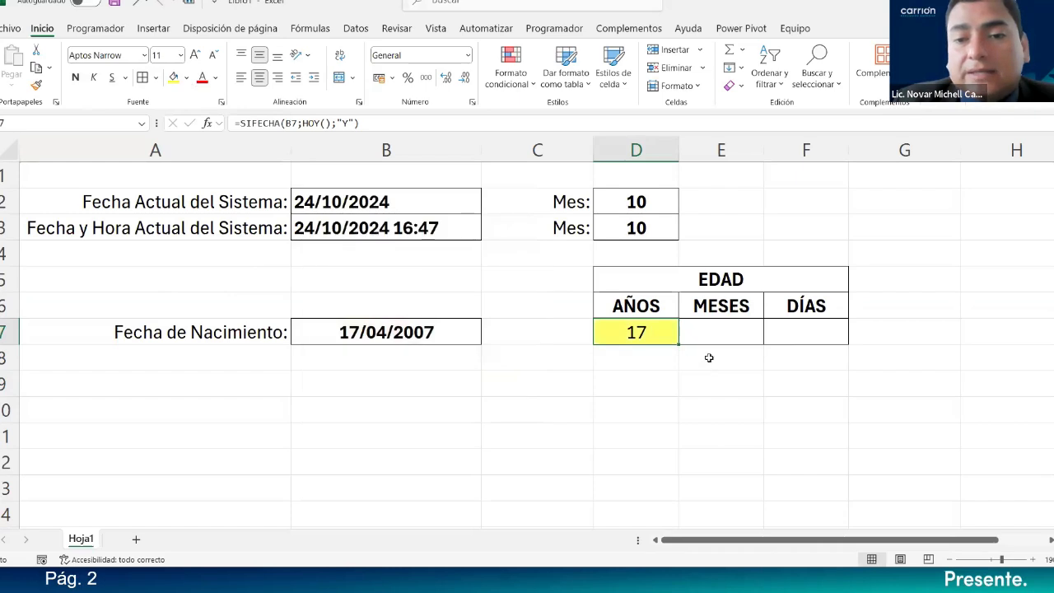
Step: Fill the AÑOS, MESES and DÍAS header cells D6:F6 with the standard orange colour
click(703, 347)
drag(650, 310, 803, 308)
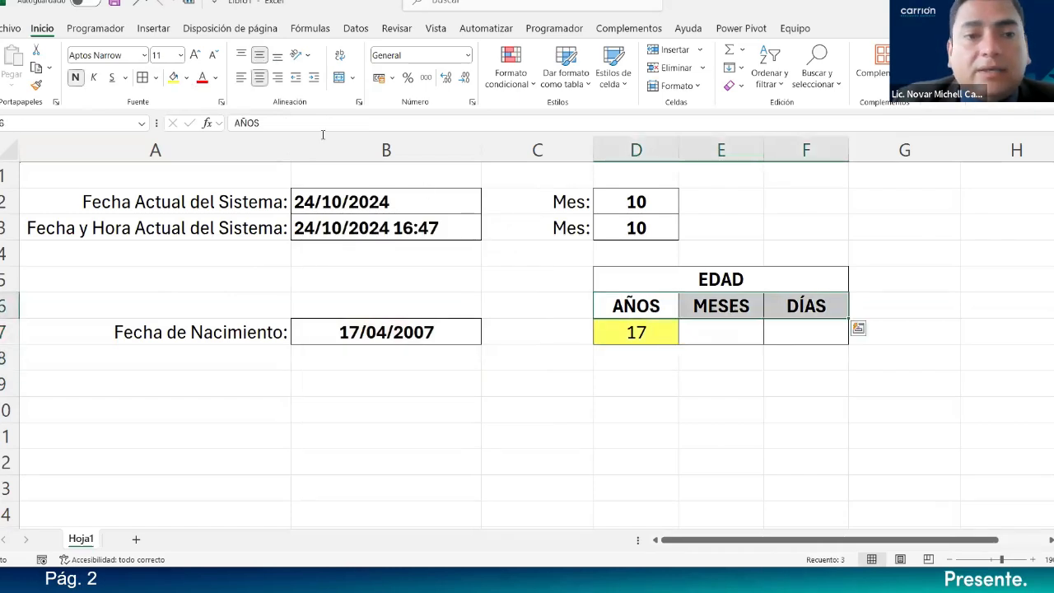
click(187, 78)
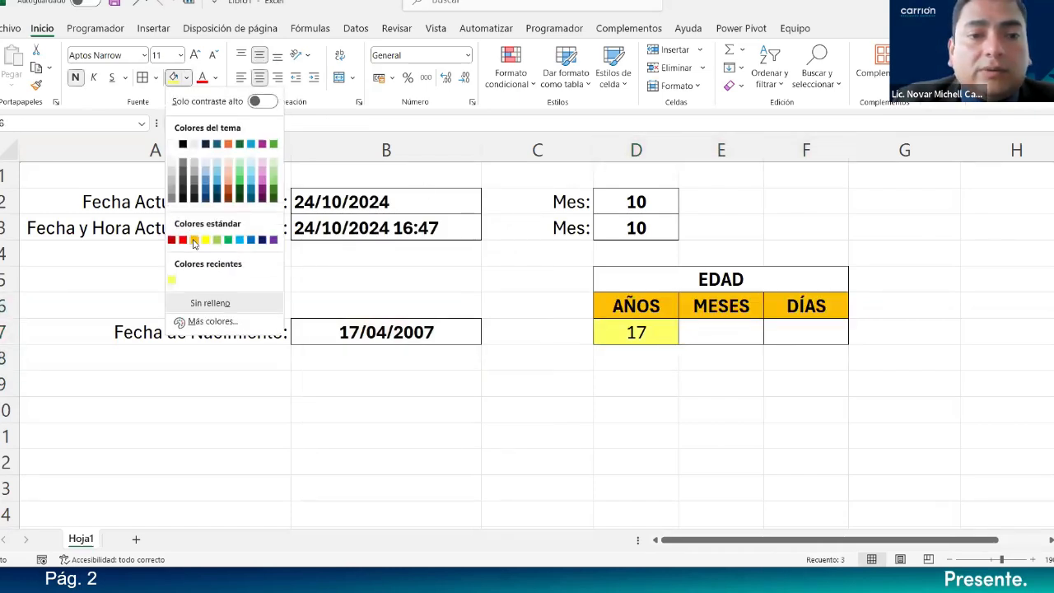
click(193, 241)
Step: Give the merged EDAD header a near-black fill and white text
click(618, 281)
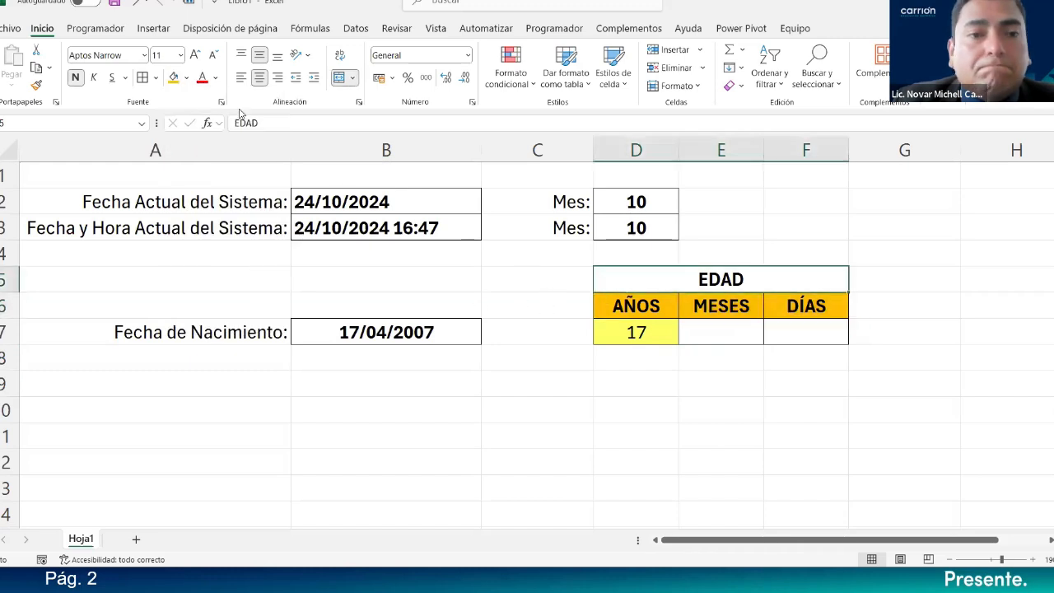
click(187, 78)
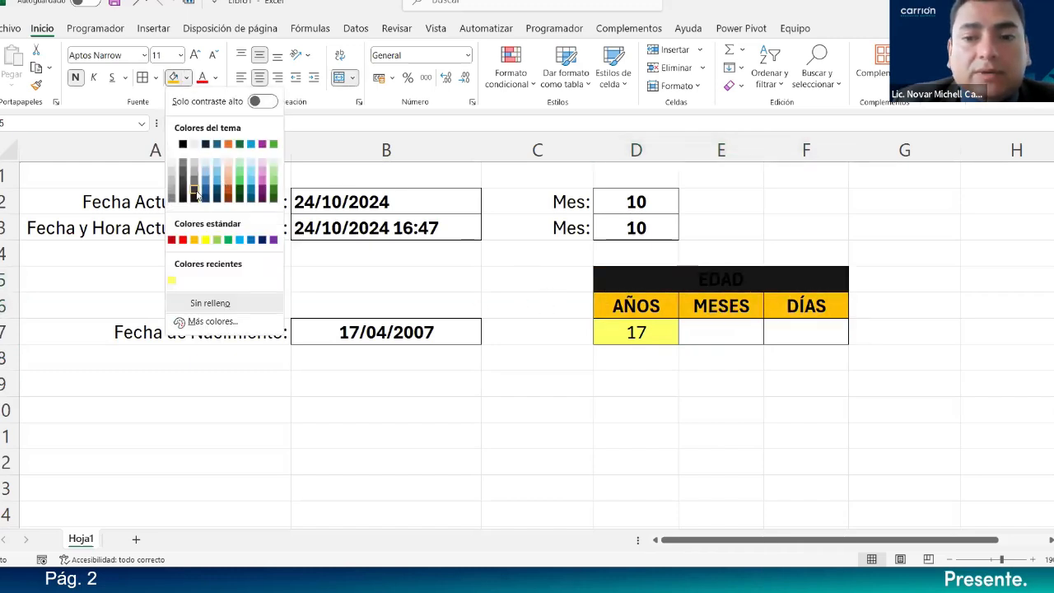
click(195, 191)
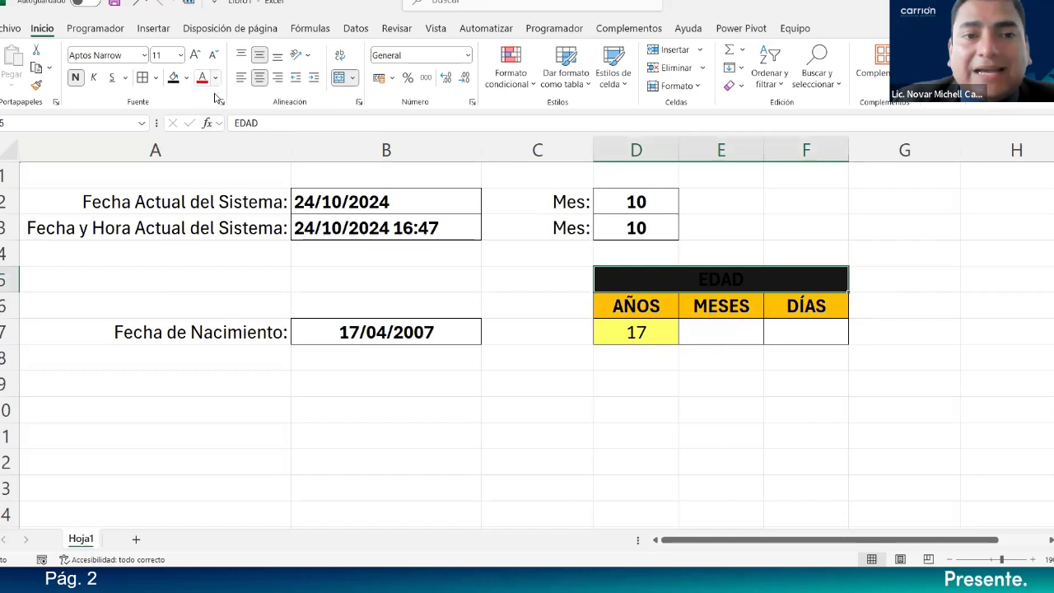
click(215, 77)
click(200, 165)
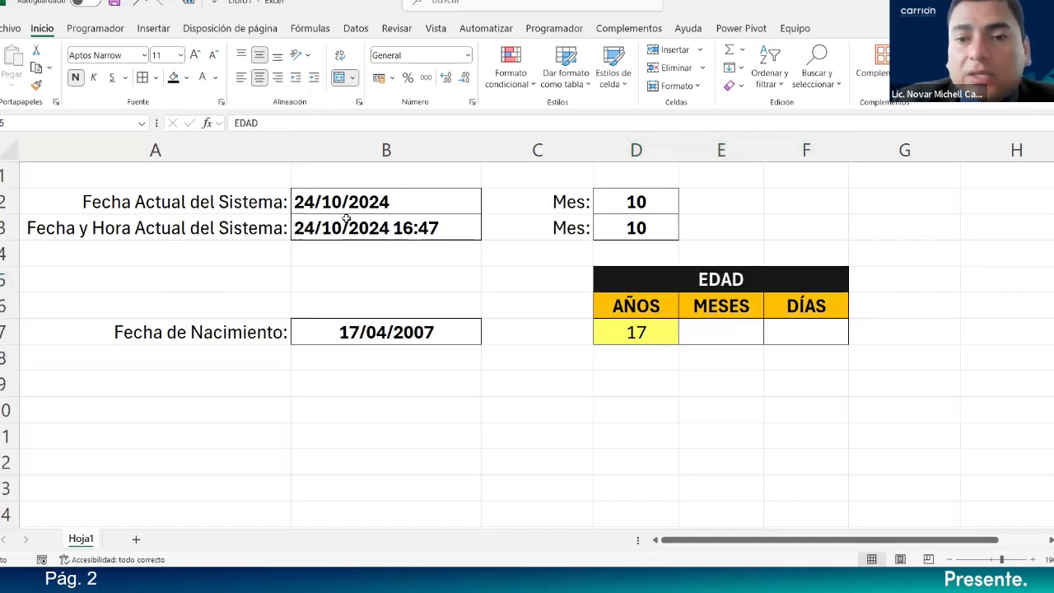
click(692, 381)
Step: Start a SIFECHA formula in E7 with birth date cell B7 as start date and HOY() as end date
click(661, 331)
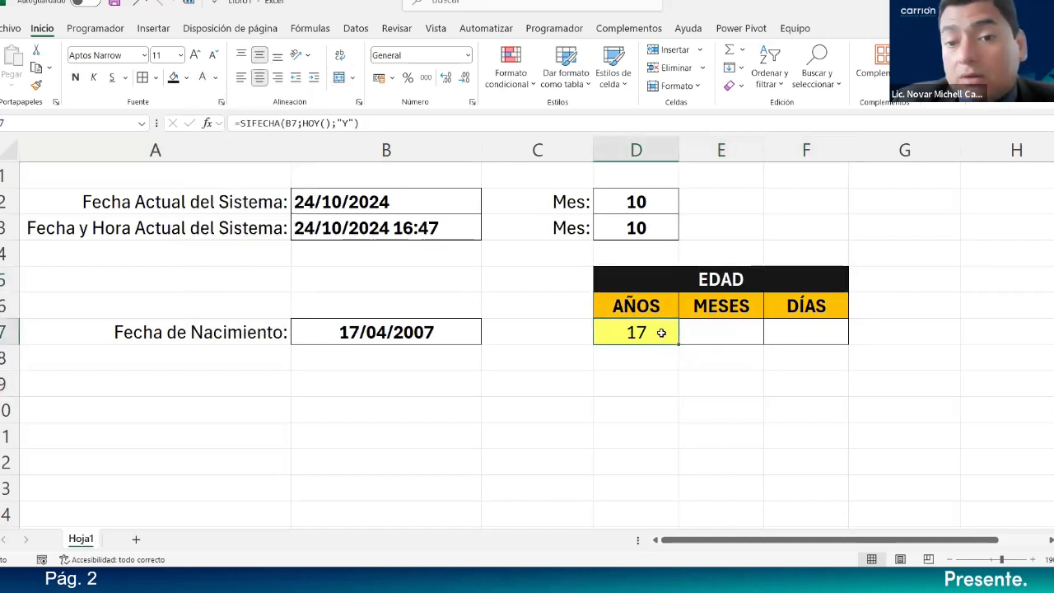
click(711, 336)
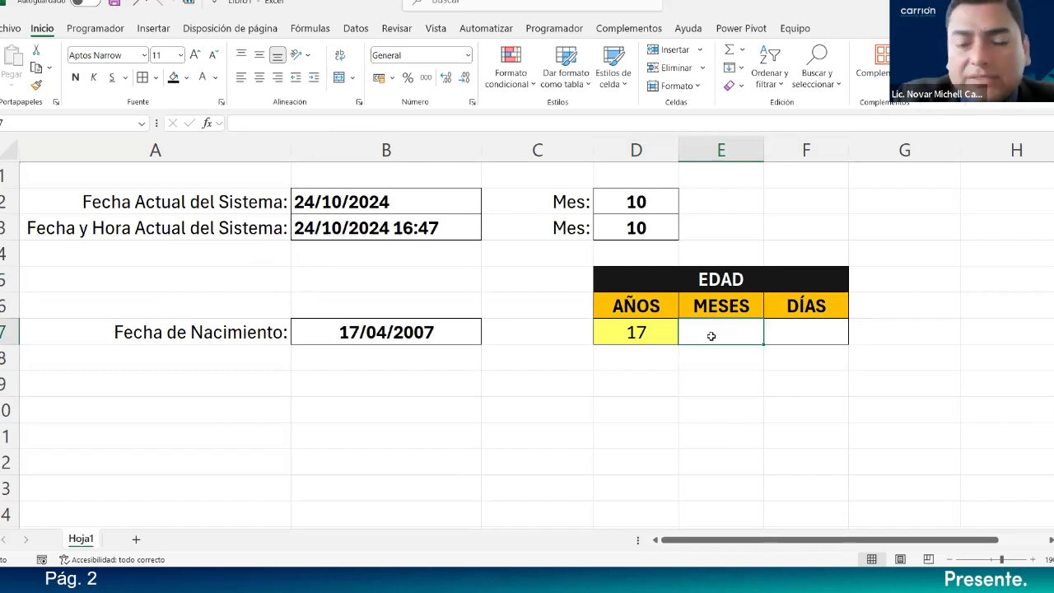
text(=SIFECHA)
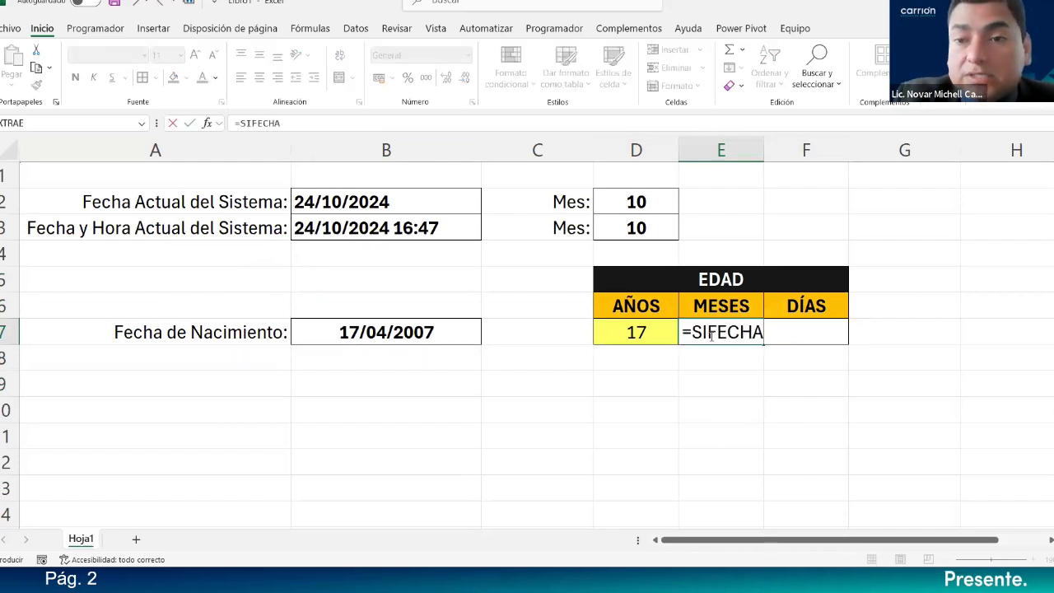
text(()
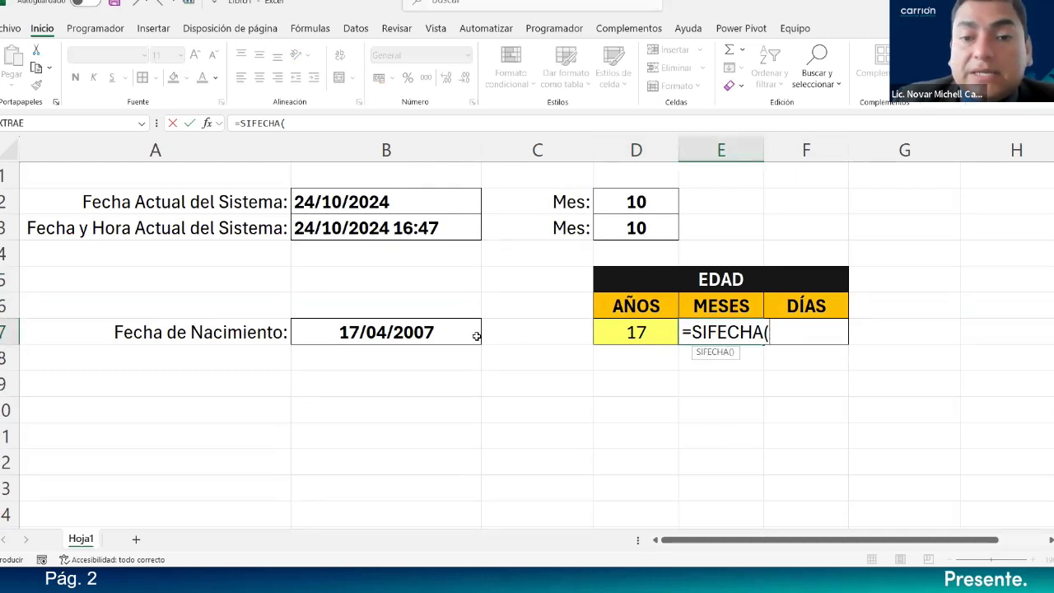
click(417, 332)
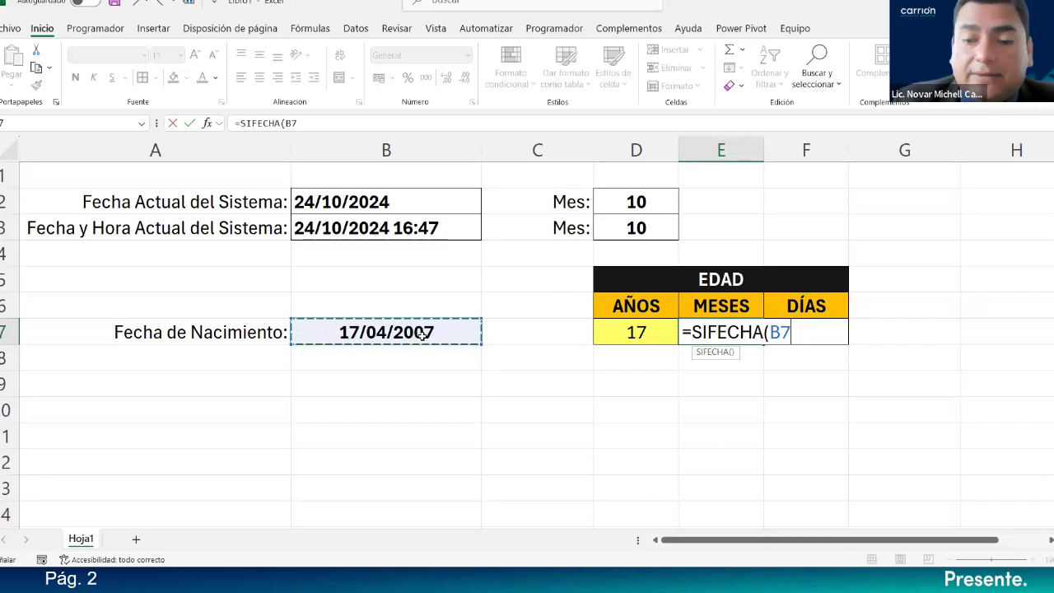
text(;)
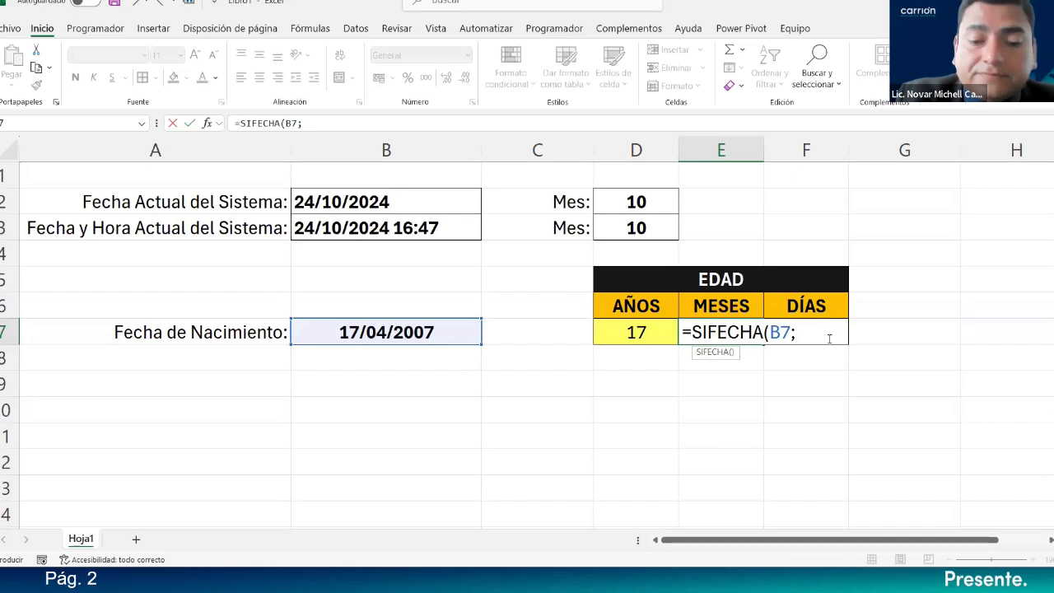
text(HO)
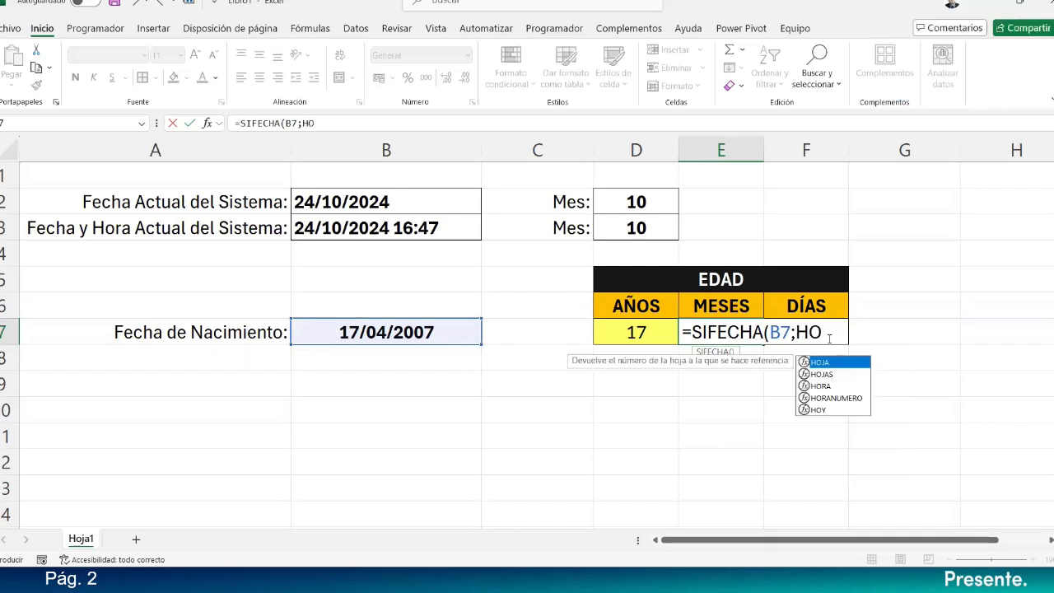
text(Y())
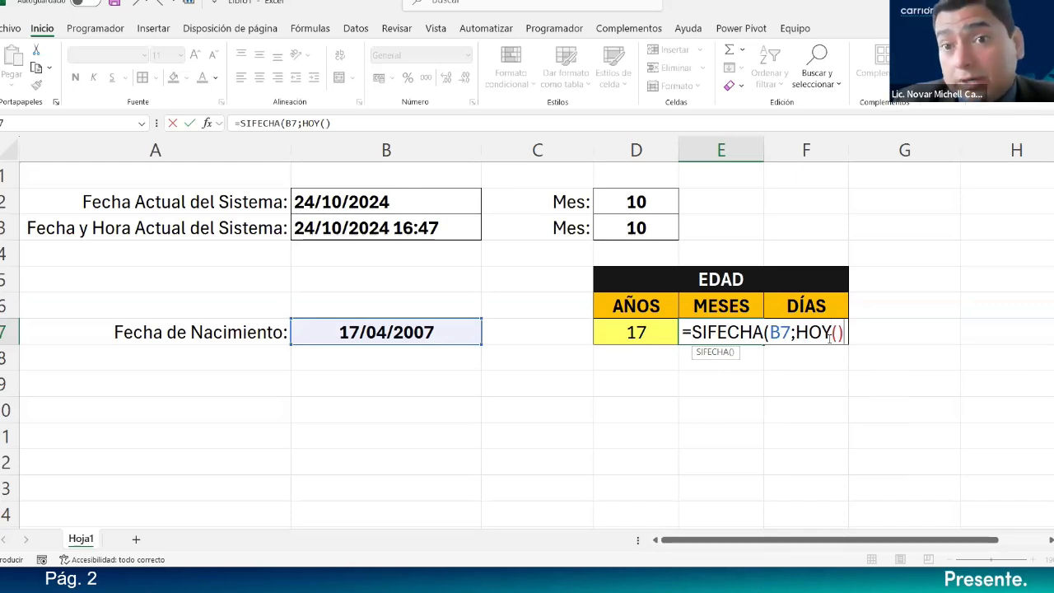
Step: Complete the E7 months formula with the unit "YM": =SIFECHA(B7;HOY();"YM")
drag(797, 334, 827, 334)
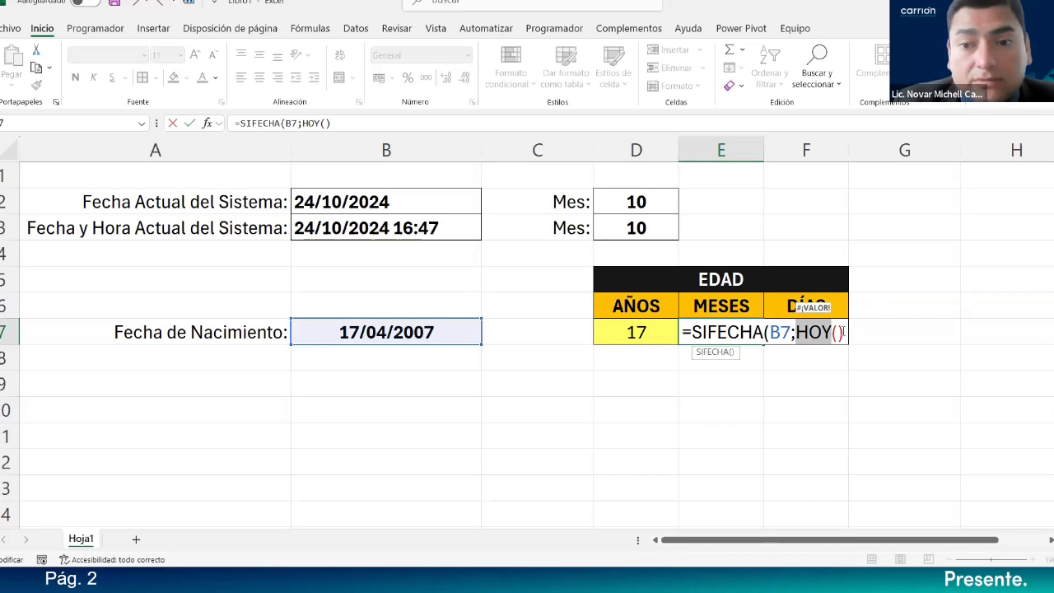
click(852, 331)
text(;)
text(#)
key(BackSpace)
text(")
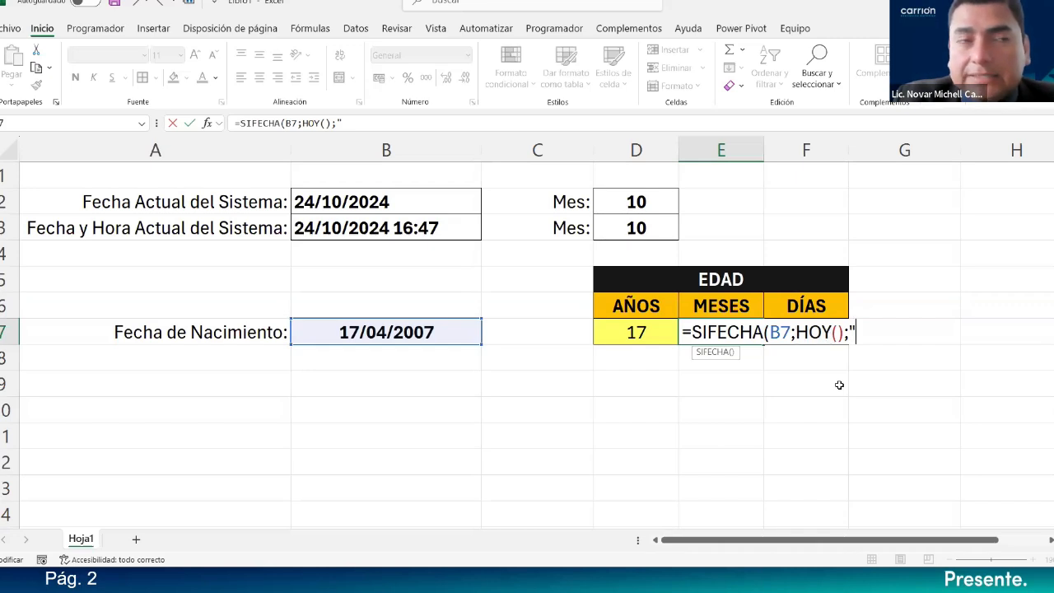
text(YM")
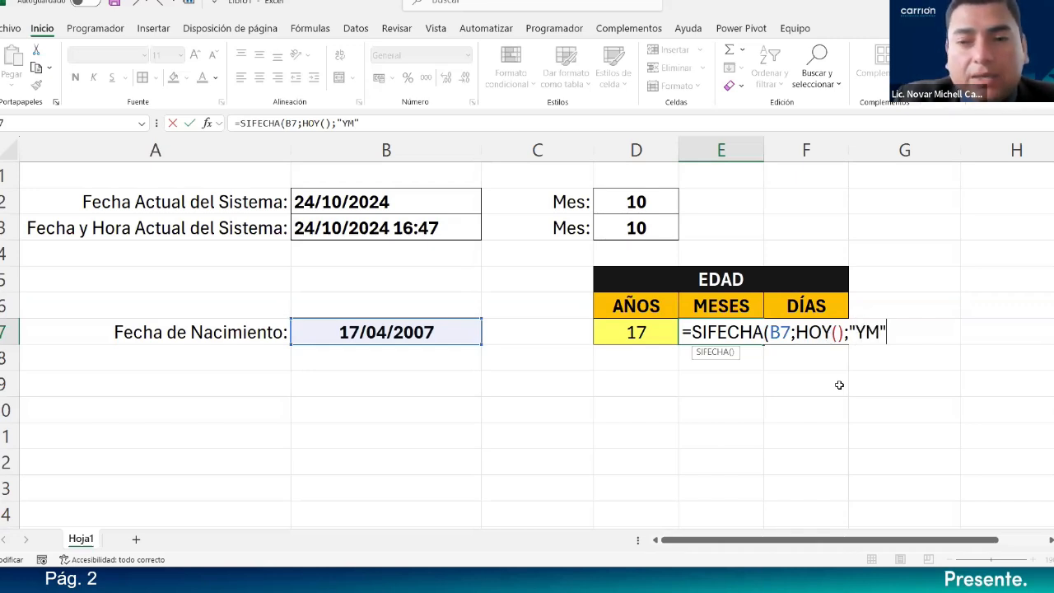
text())
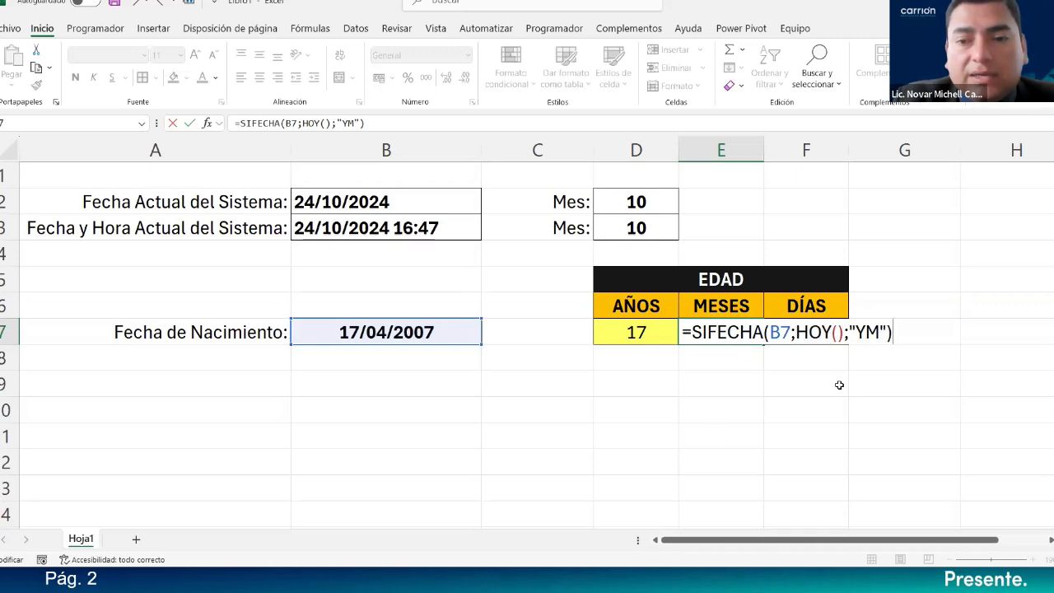
key(Return)
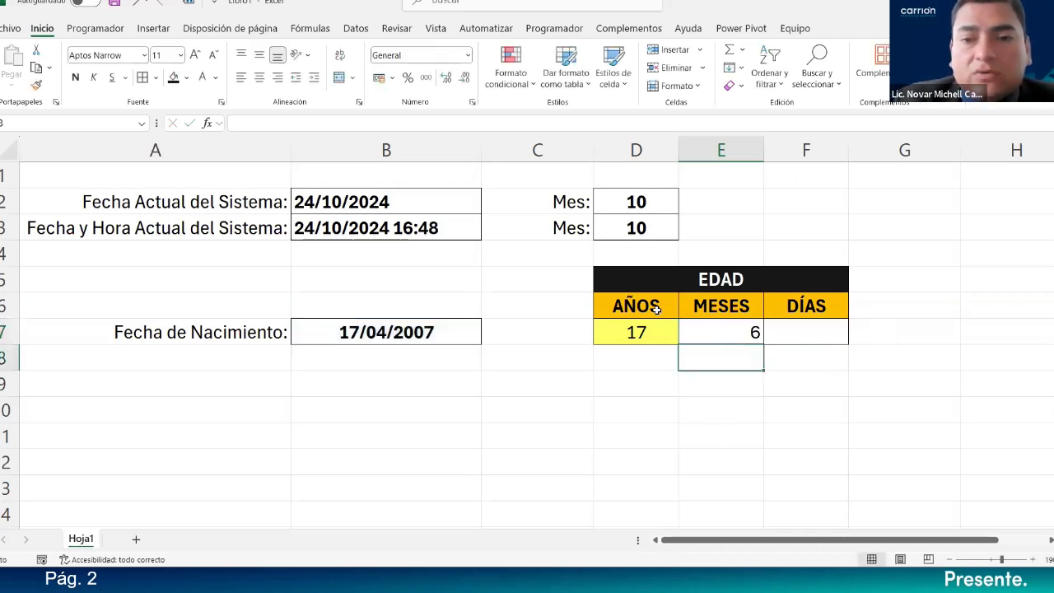
Step: Centre the months result in E7 horizontally and vertically
key(Up)
click(259, 76)
click(260, 54)
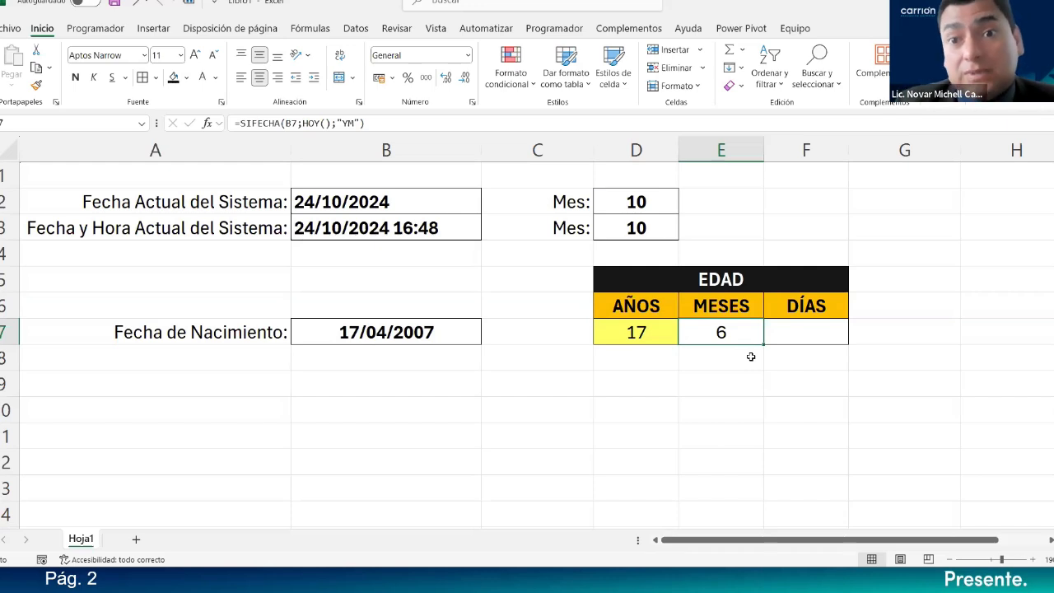
Step: Start a SIFECHA formula in F7 under DÍAS with the birth date cell B7 as its start date argument
click(798, 336)
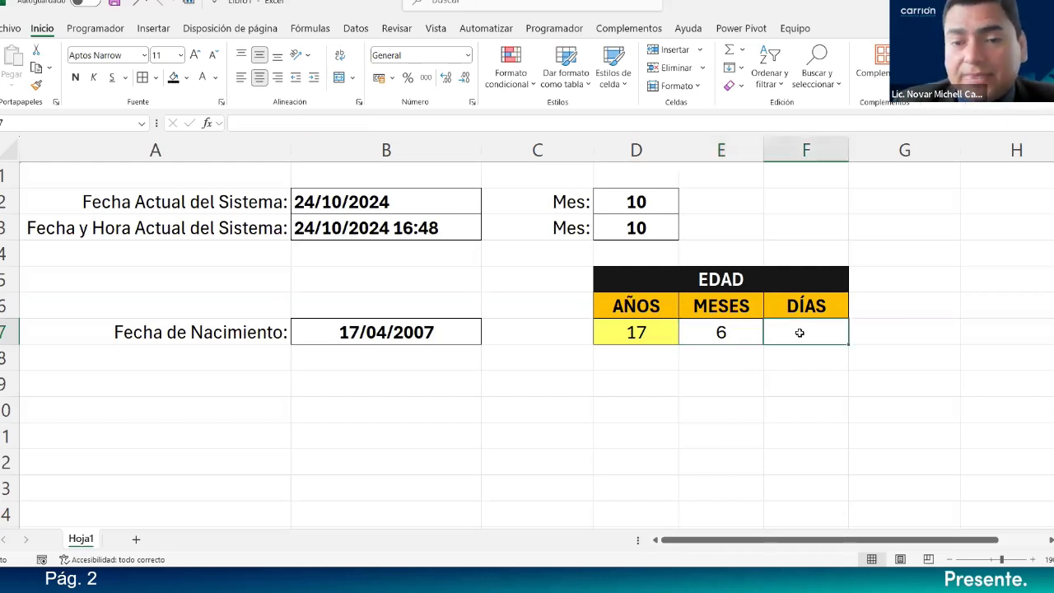
text(=SI()
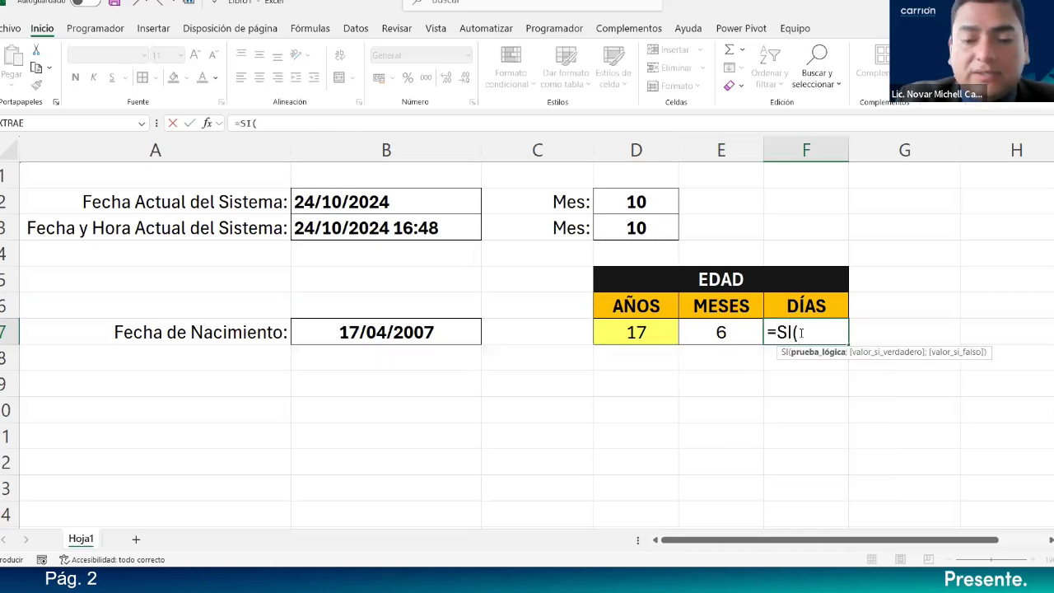
text(FEC)
key(BackSpace)
key(BackSpace)
key(BackSpace)
key(BackSpace)
key(BackSpace)
text(F)
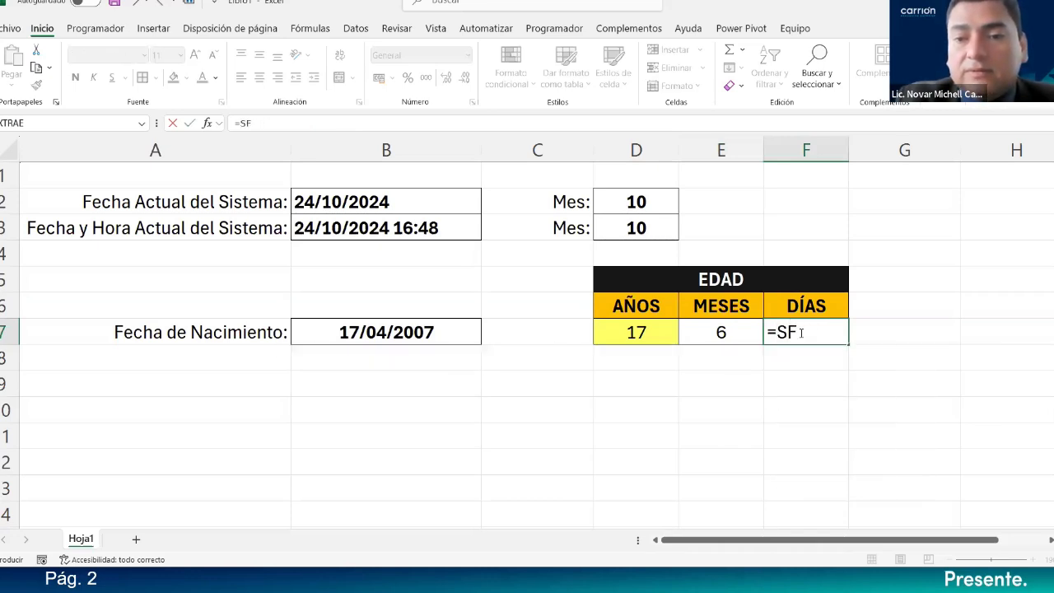
key(BackSpace)
text(IF)
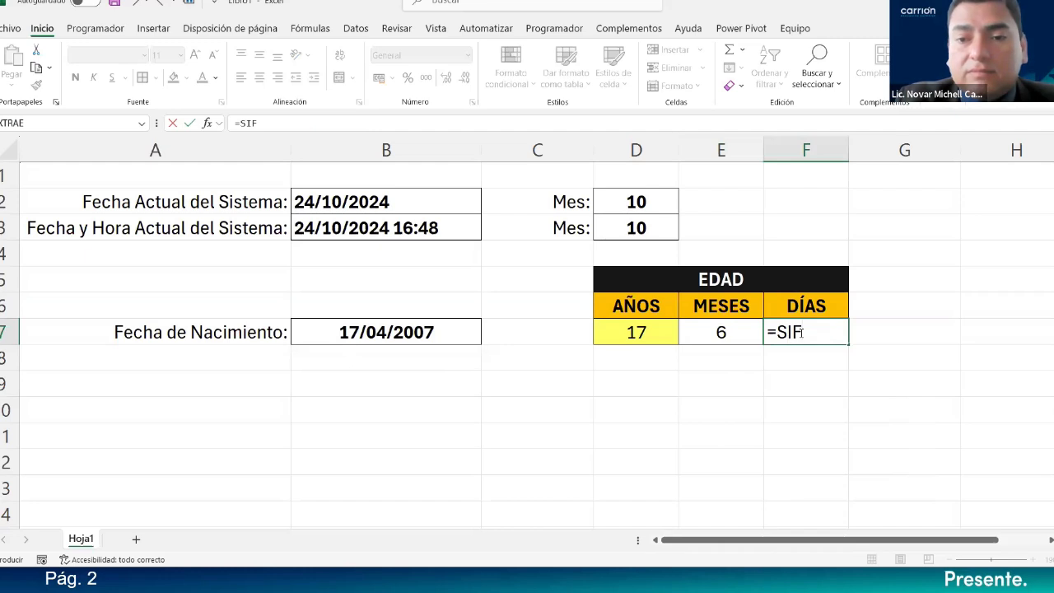
text(ECHA()
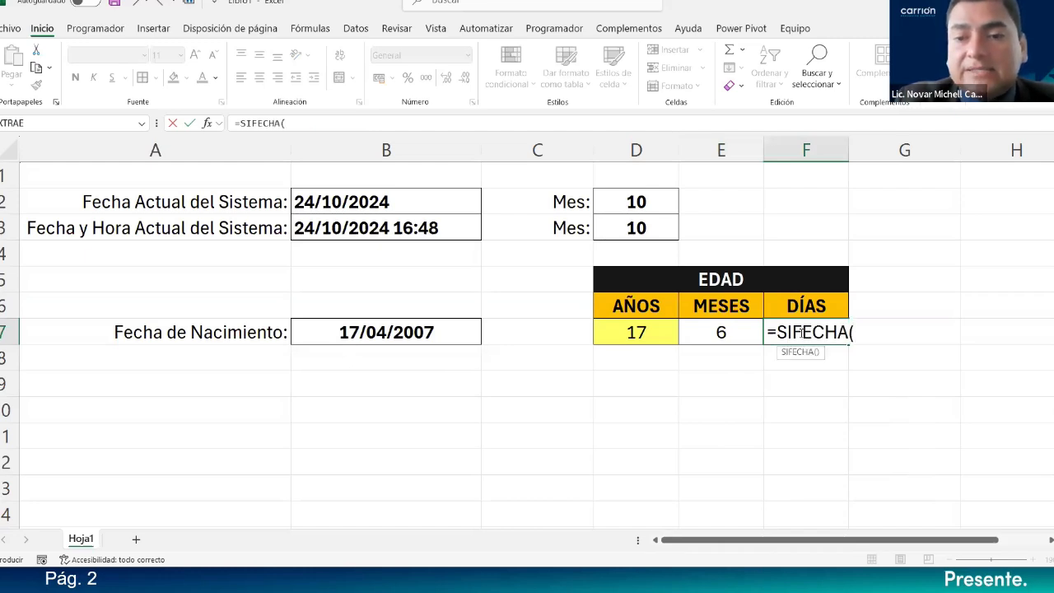
click(384, 336)
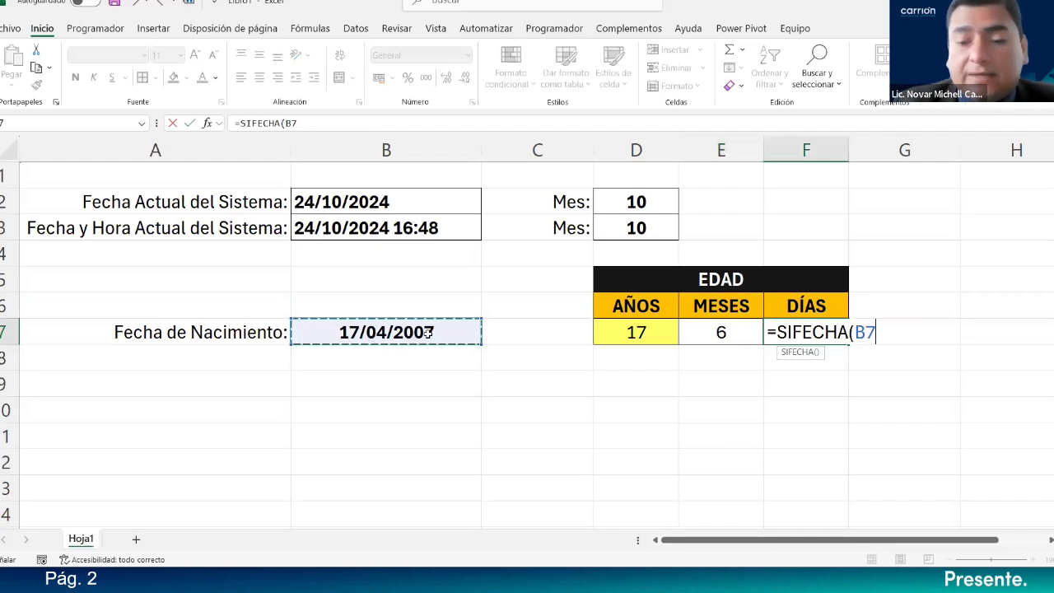
text(;)
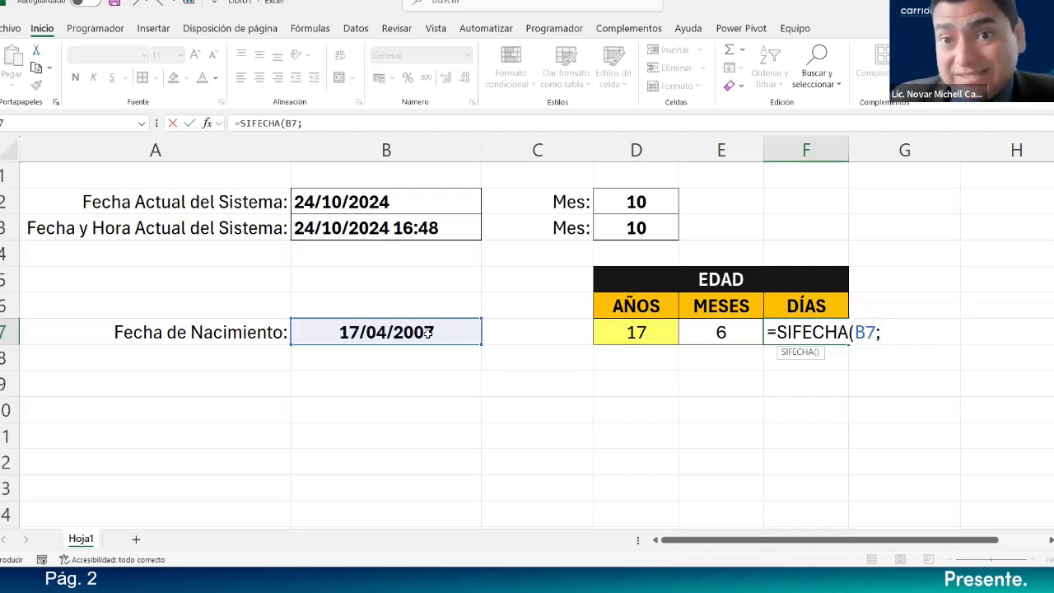
Step: Complete the F7 days formula with HOY() as end date and unit "MD": =SIFECHA(B7;HOY();"MD")
text(HO)
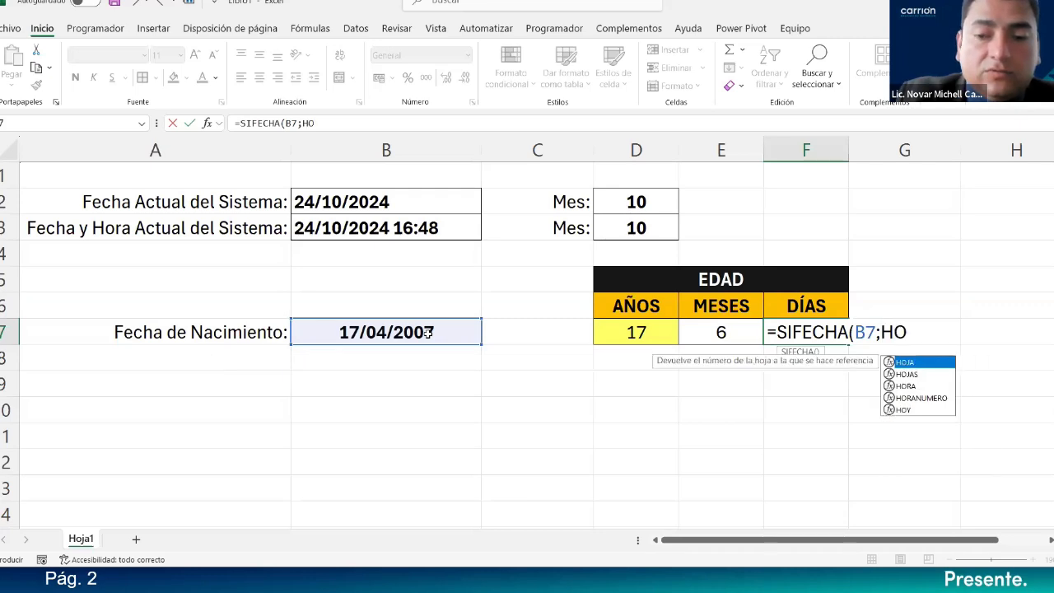
text(Y();)
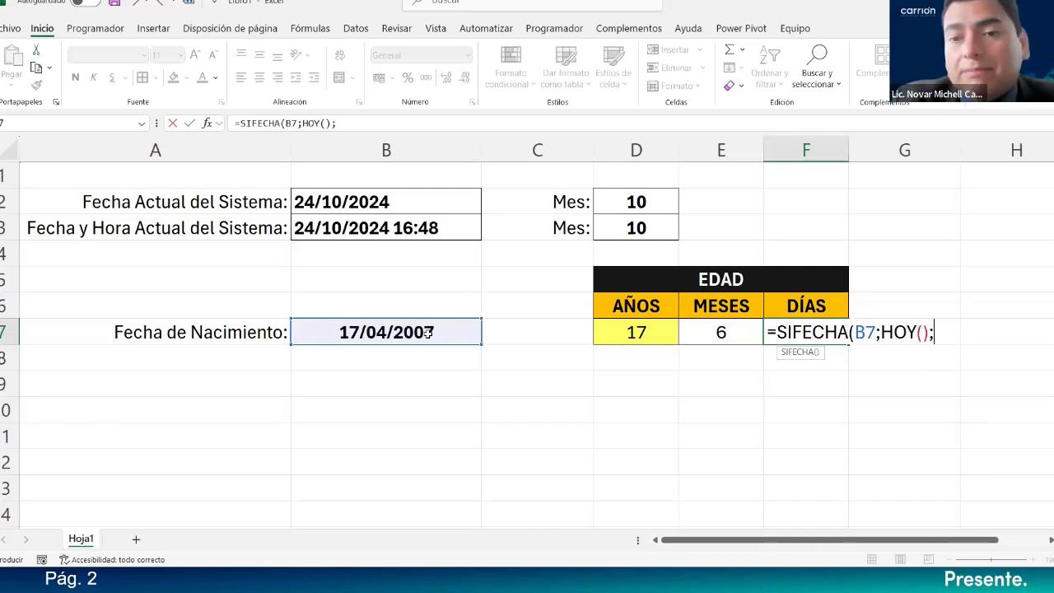
text(")
text(MD"))
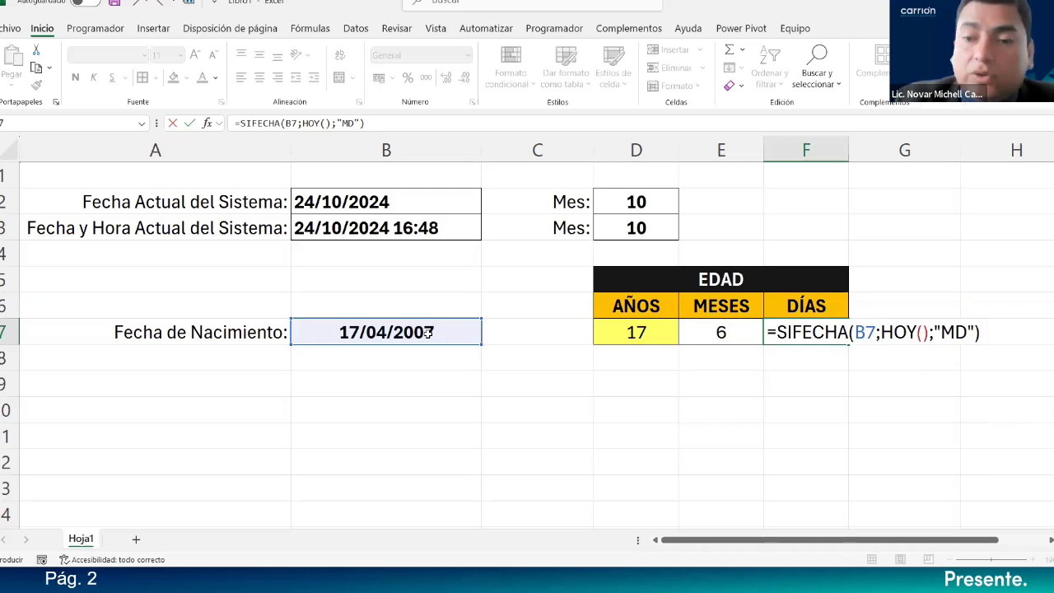
key(Return)
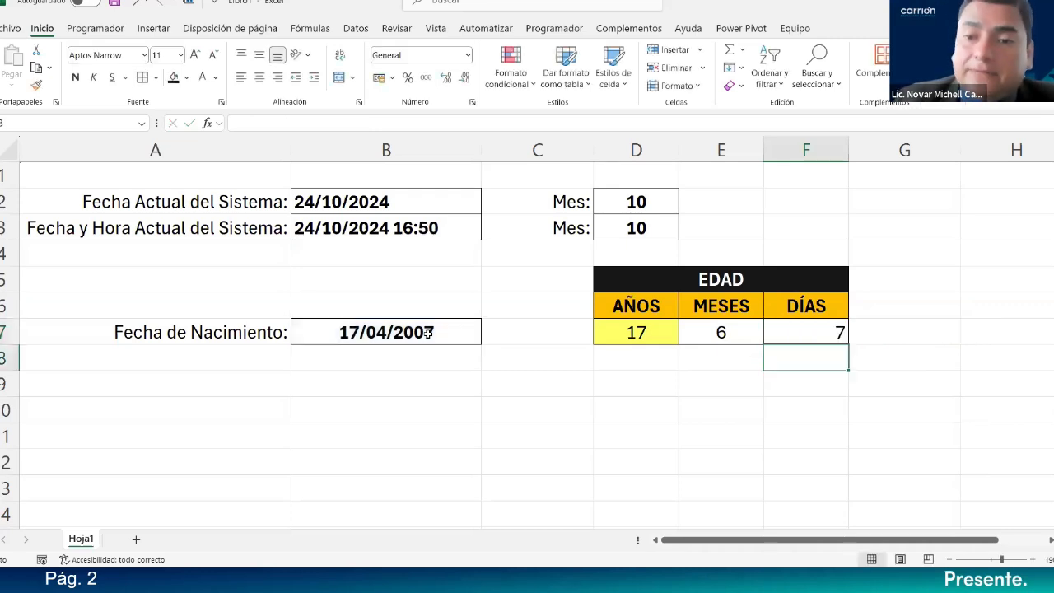
Step: Centre the days result in F7 horizontally and vertically, and fill E7:F7 with the same yellow as D7
click(800, 333)
click(260, 75)
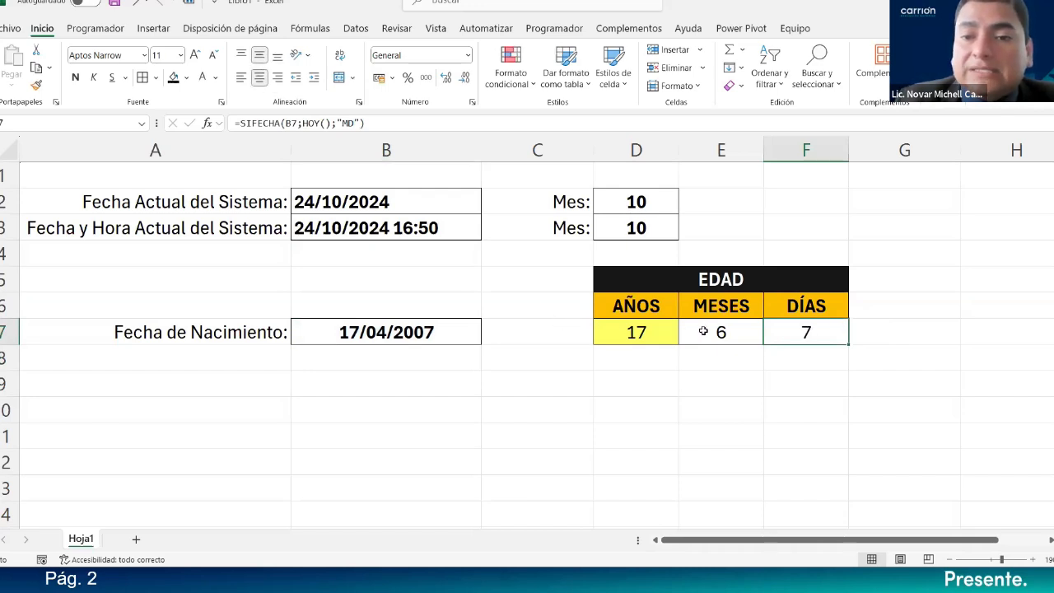
drag(703, 330, 786, 332)
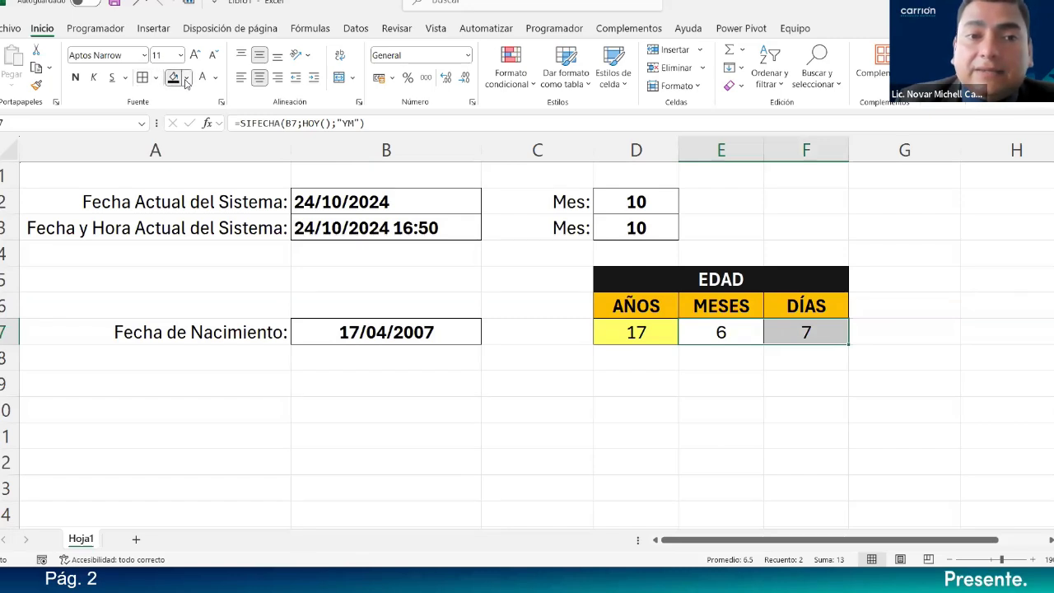
click(186, 79)
click(172, 283)
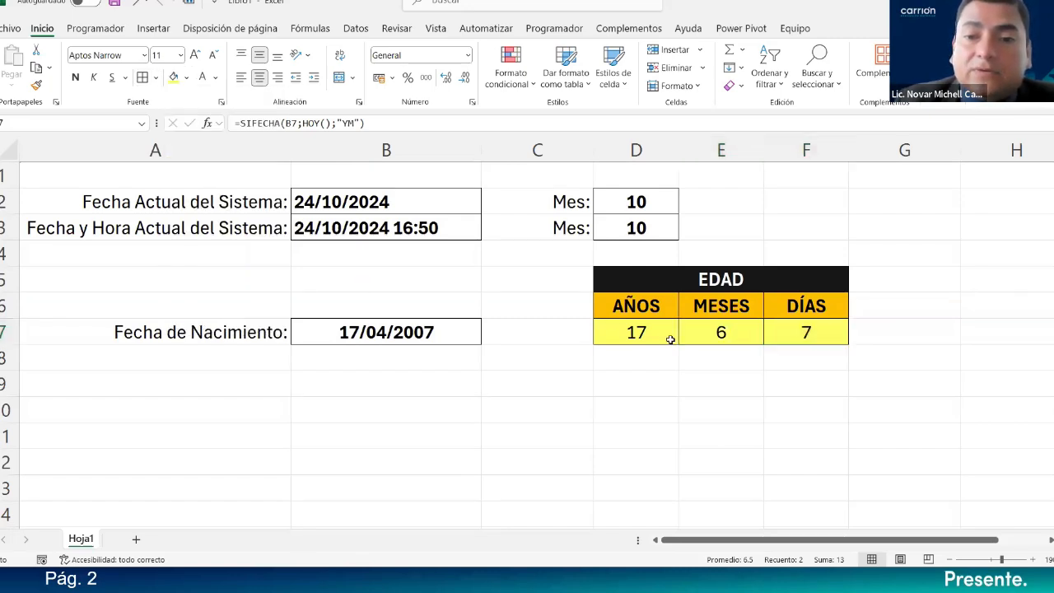
click(704, 375)
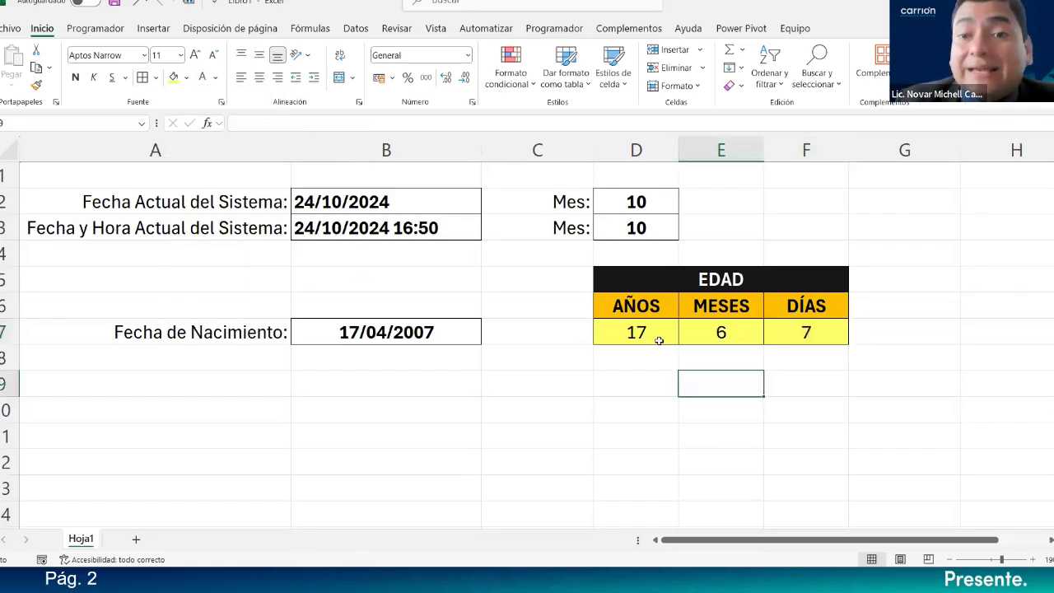
Step: Check the unit used in the D7 formula and extend the D6 heading to AÑOS (Y)
click(743, 335)
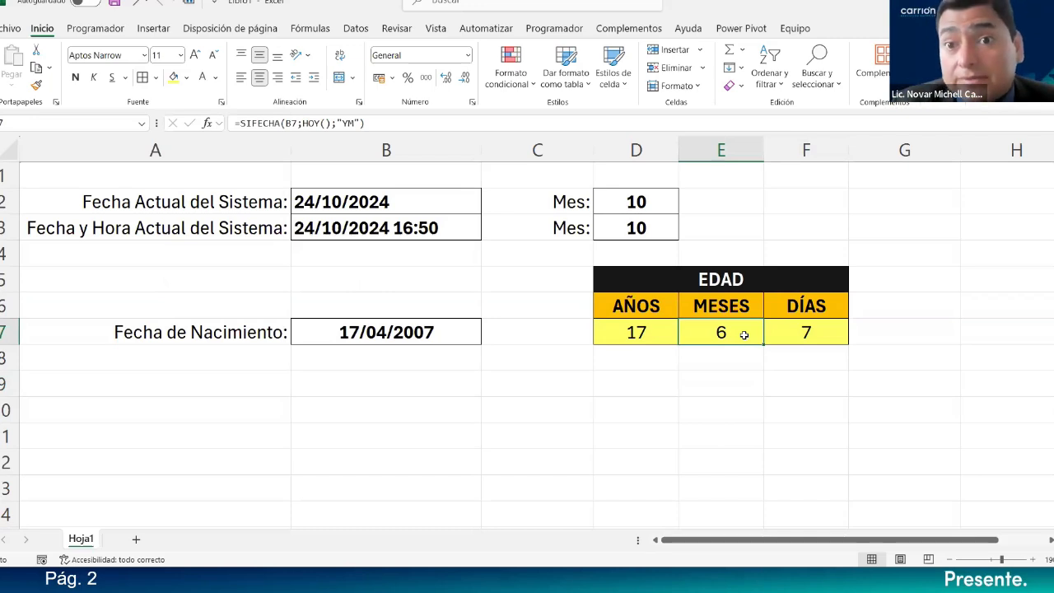
double_click(665, 333)
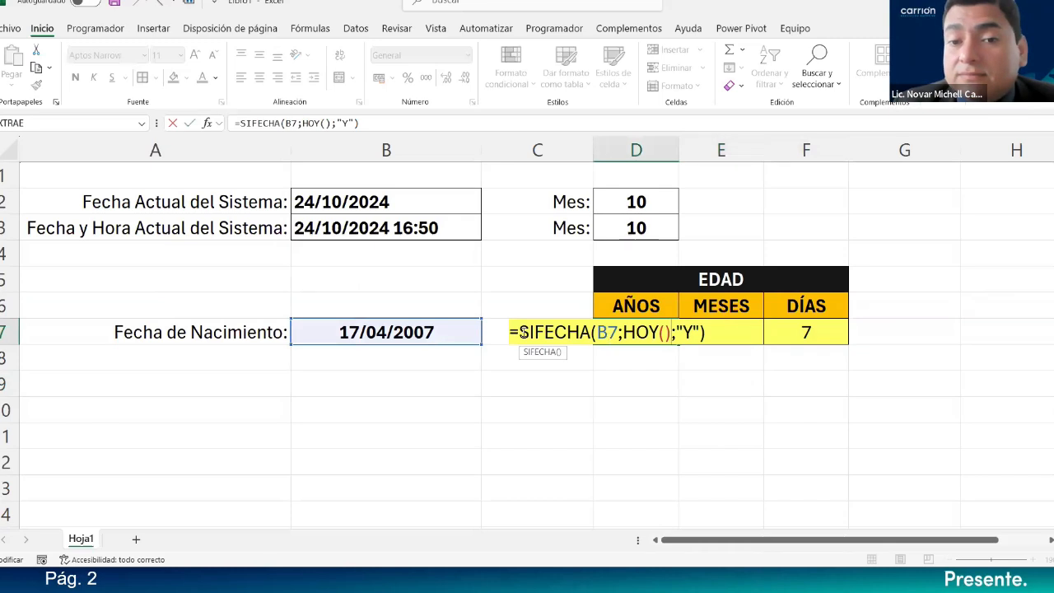
drag(519, 333, 719, 330)
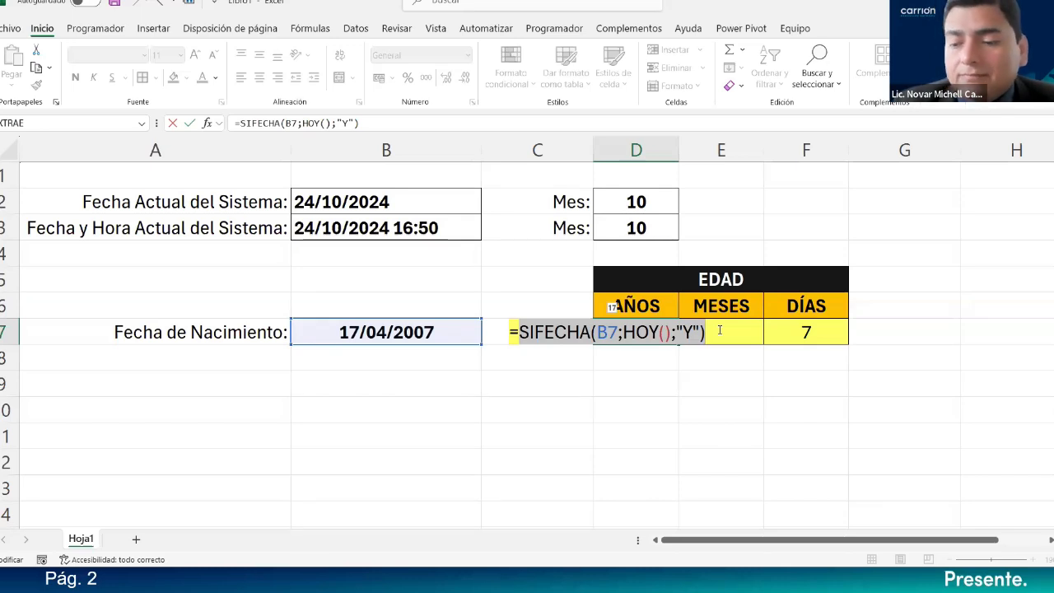
key(Return)
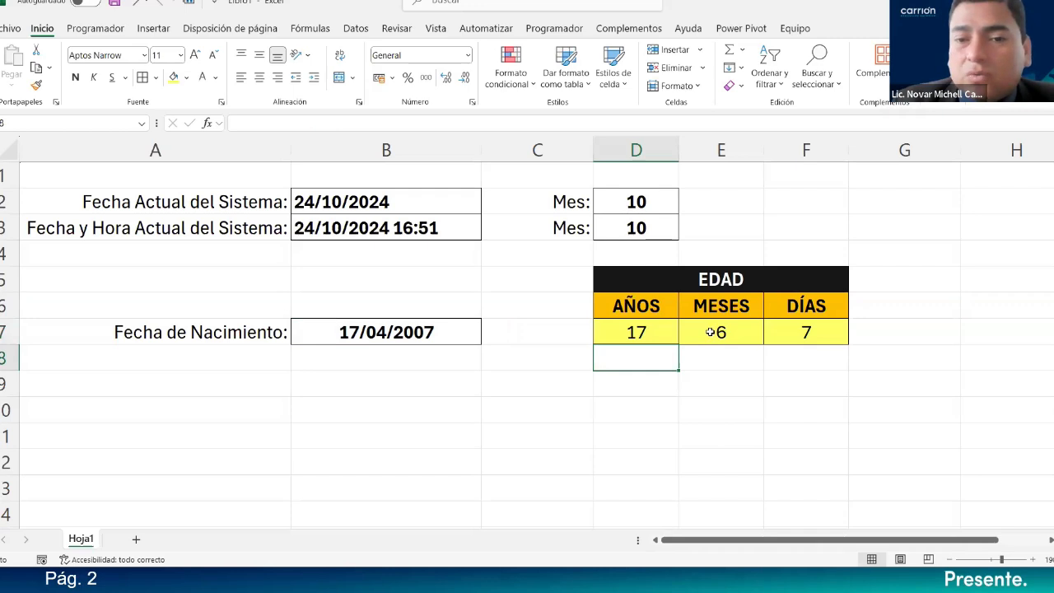
click(661, 305)
double_click(662, 305)
text((Y))
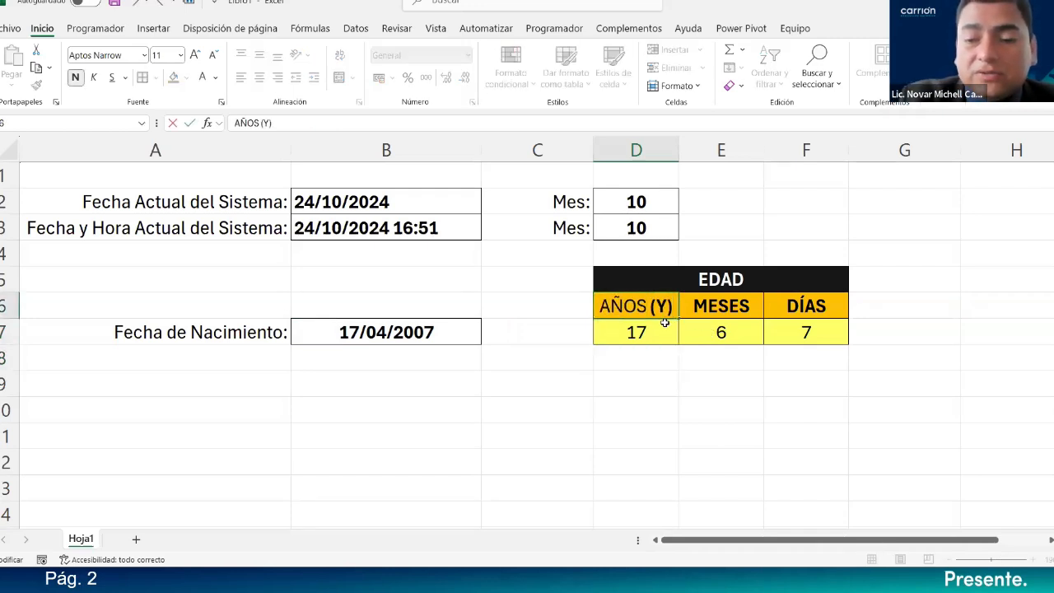
key(Return)
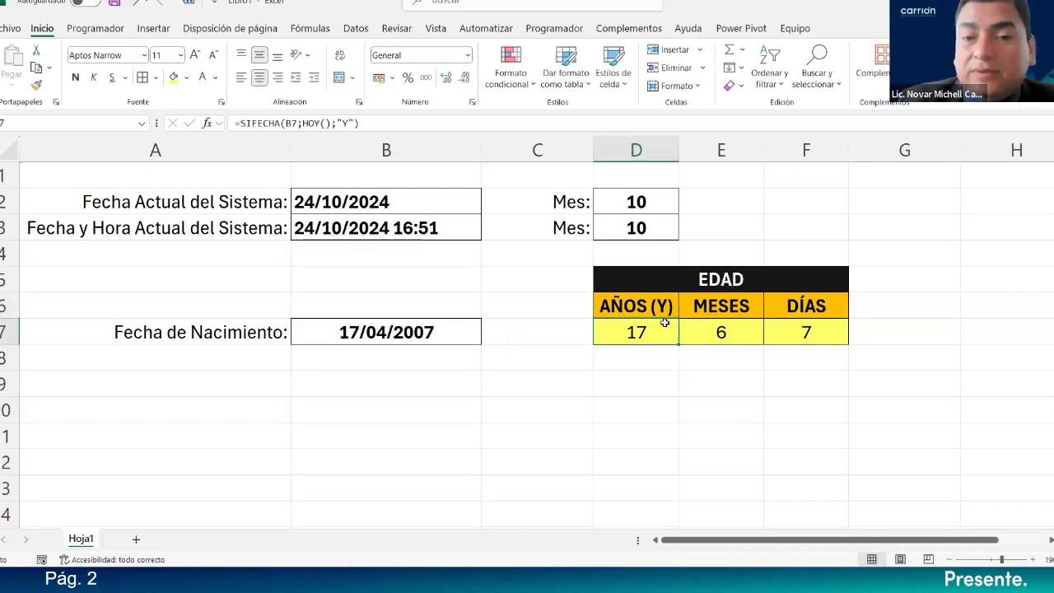
Step: Extend the E6 heading to MESES (YM), matching its formula's unit, and autofit column E to the text
click(751, 308)
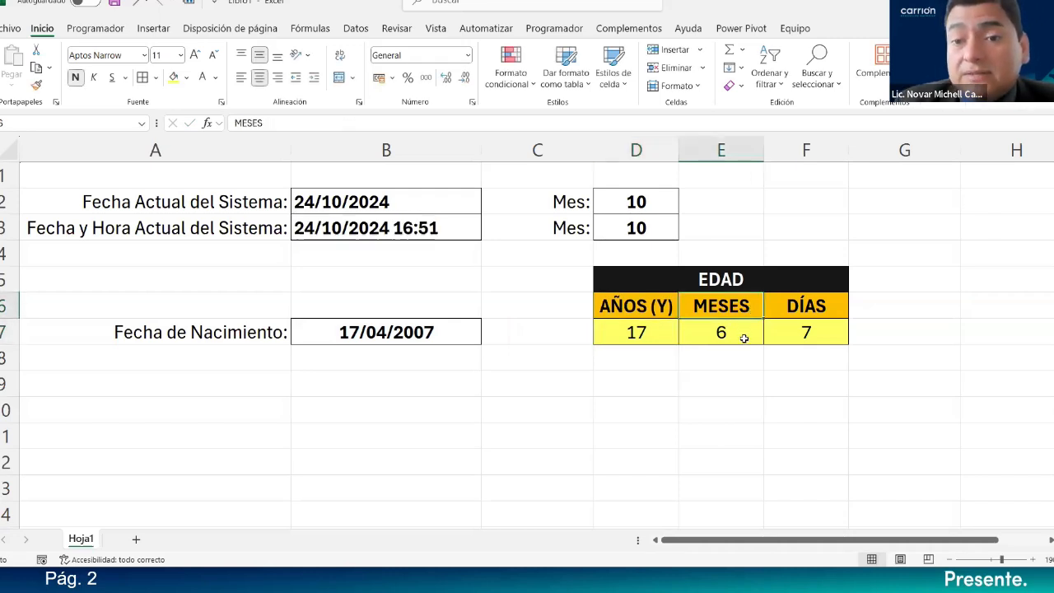
double_click(744, 333)
key(Return)
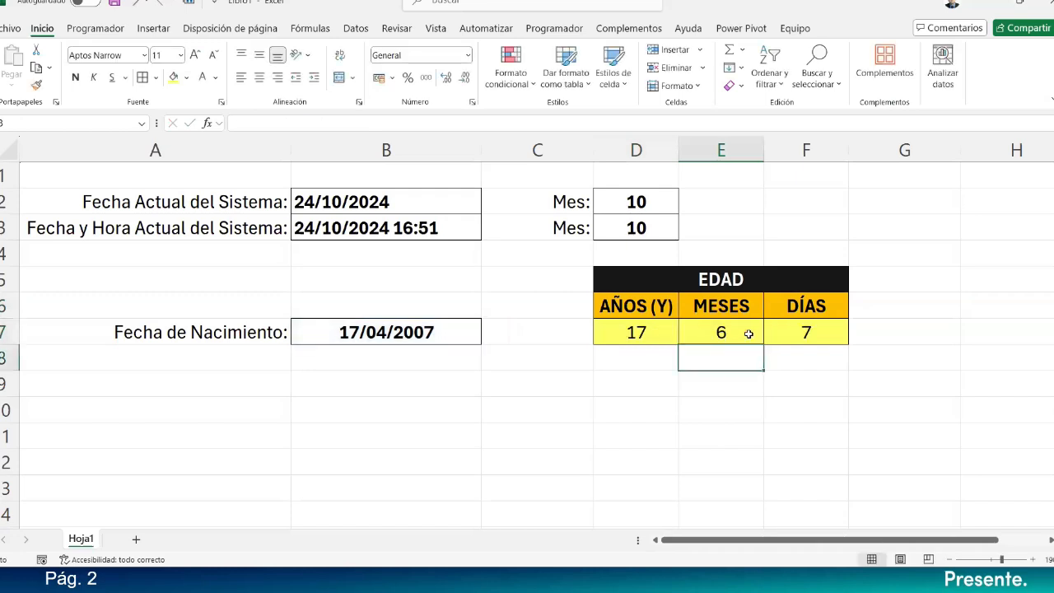
double_click(751, 308)
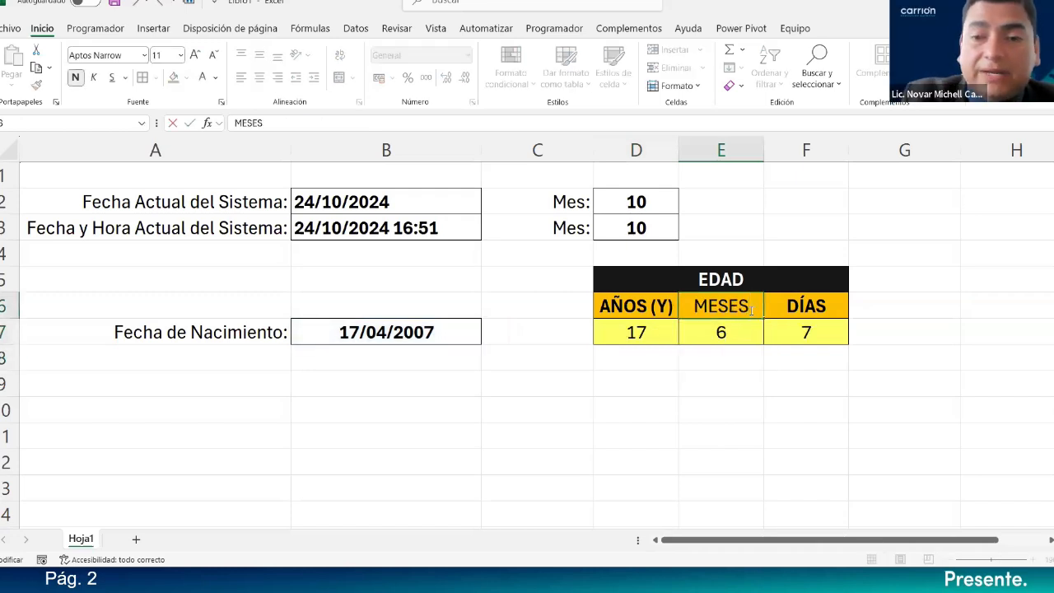
text((YM))
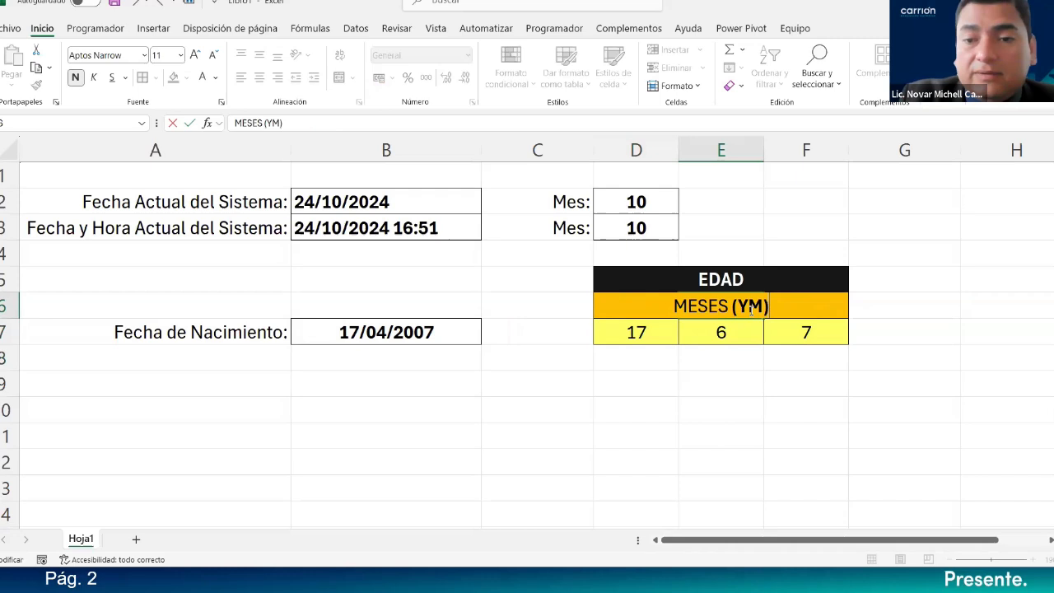
key(Return)
double_click(763, 150)
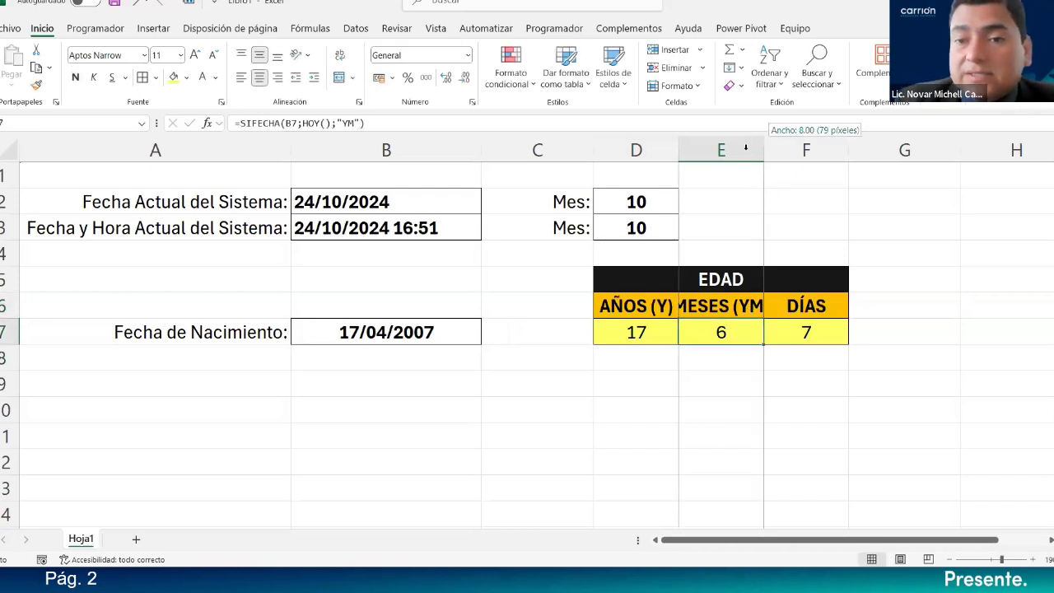
Step: Check the unit in the F7 formula and extend the F6 heading to DÍAS (MD)
double_click(840, 332)
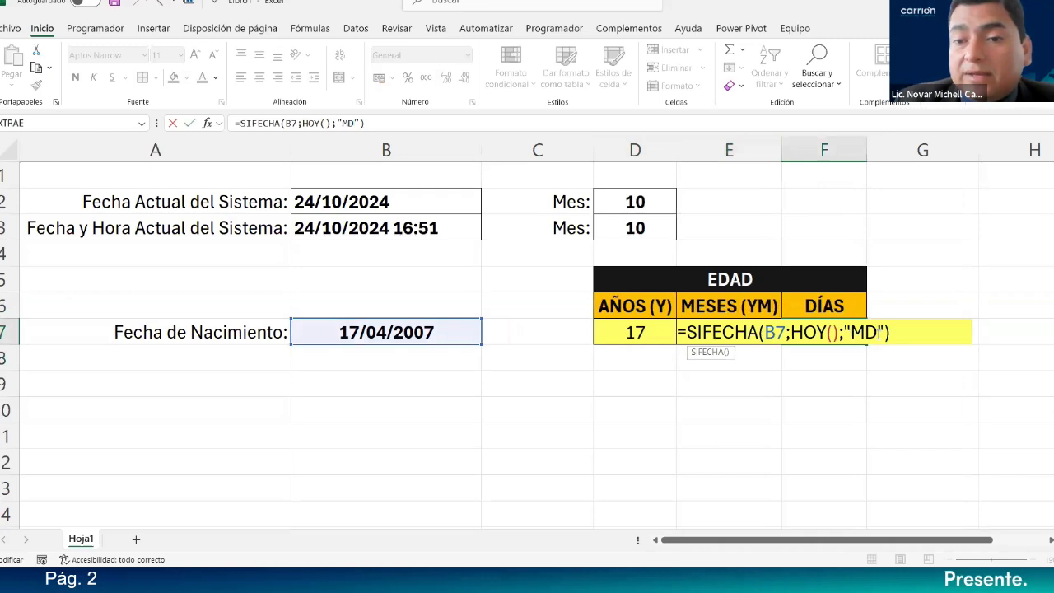
key(Return)
double_click(849, 310)
text(()
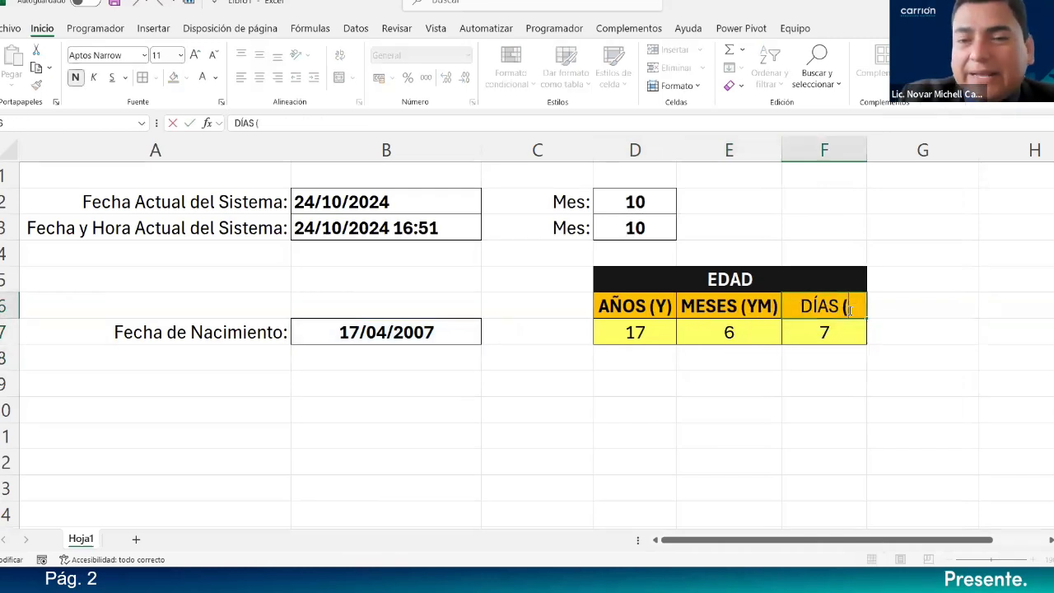
text(MD))
key(Return)
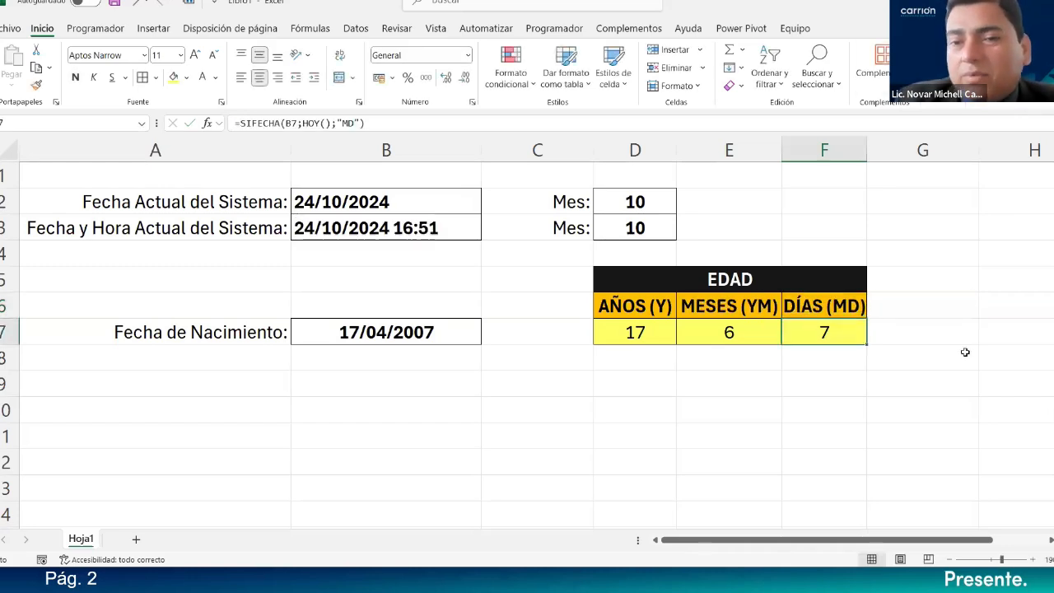
Step: Widen columns F, E and D slightly so the age table headings have some spare room
drag(866, 149, 882, 150)
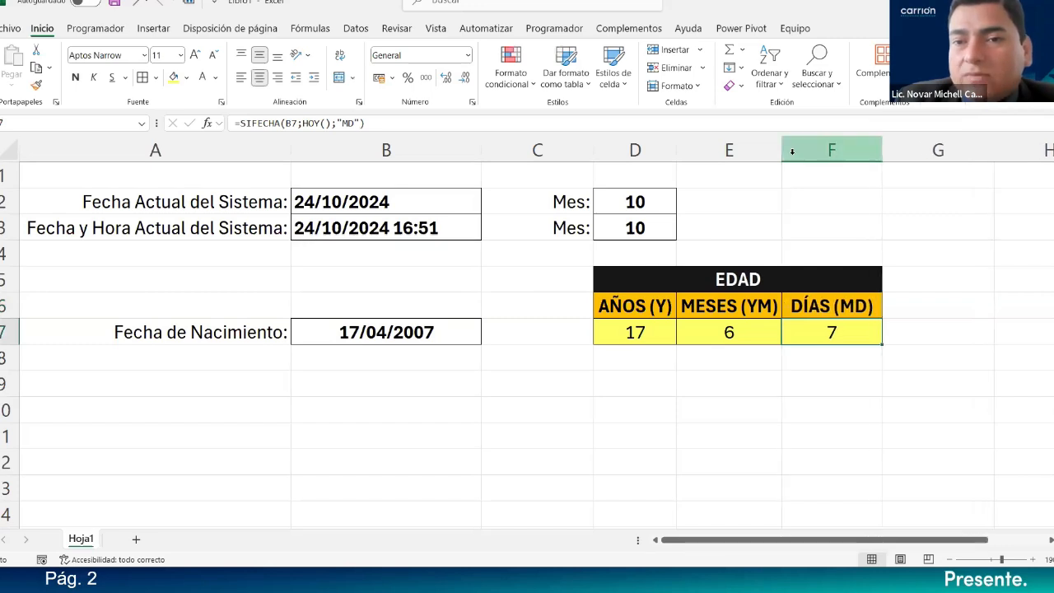
drag(781, 150, 790, 150)
drag(677, 152, 682, 152)
click(770, 407)
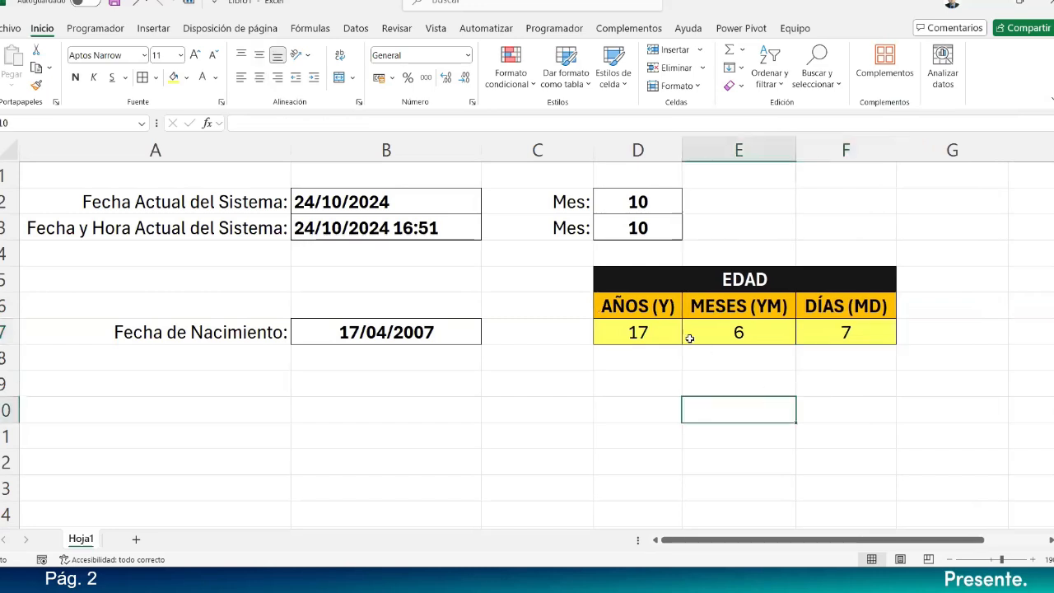
Step: Change the D6 heading to AÑOS (Parámetro: Y)
double_click(656, 306)
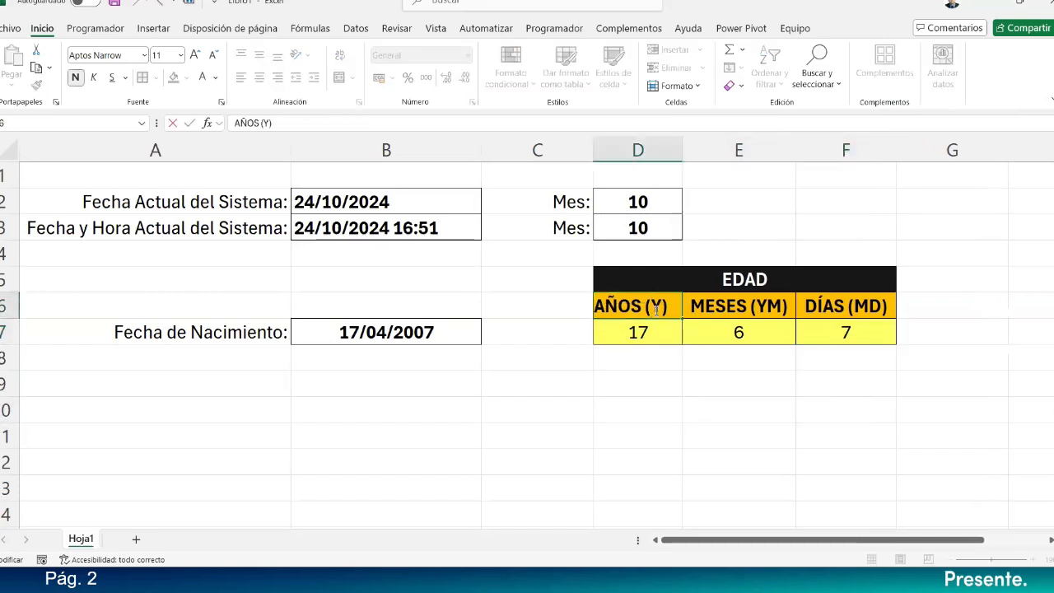
text(p)
key(BackSpace)
text(P)
text(ar)
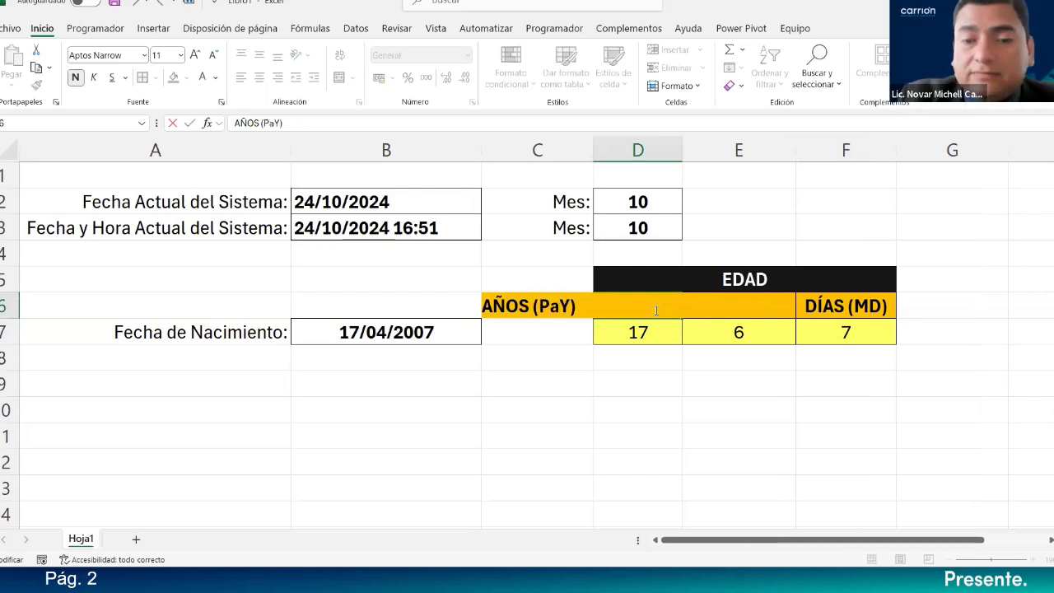
text(ámetro:)
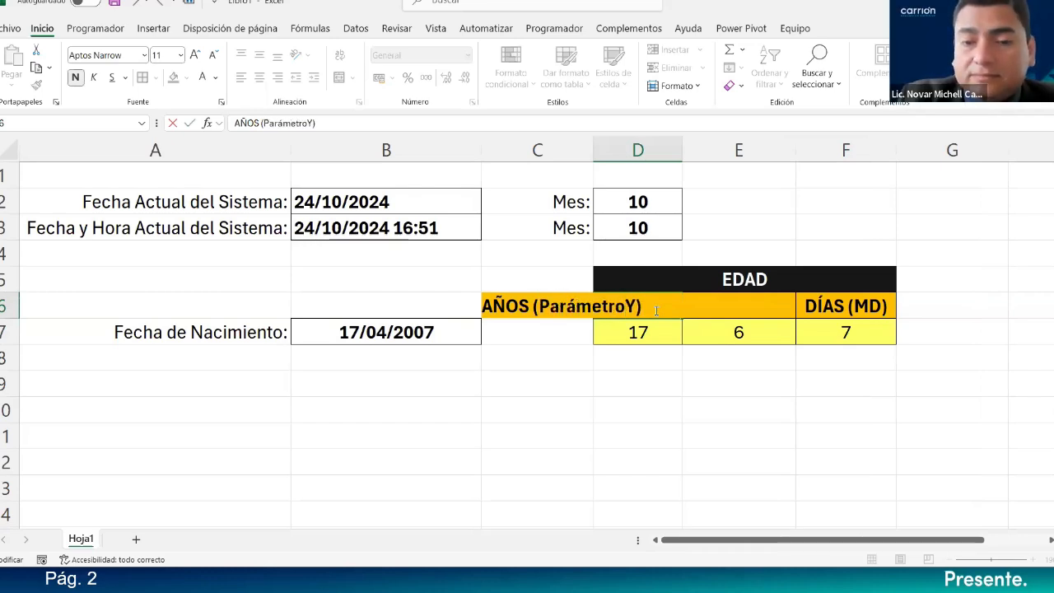
key(Return)
Step: Wrap the text in D6, then widen column D and reduce row 6's height so the heading fits on two lines
key(Up)
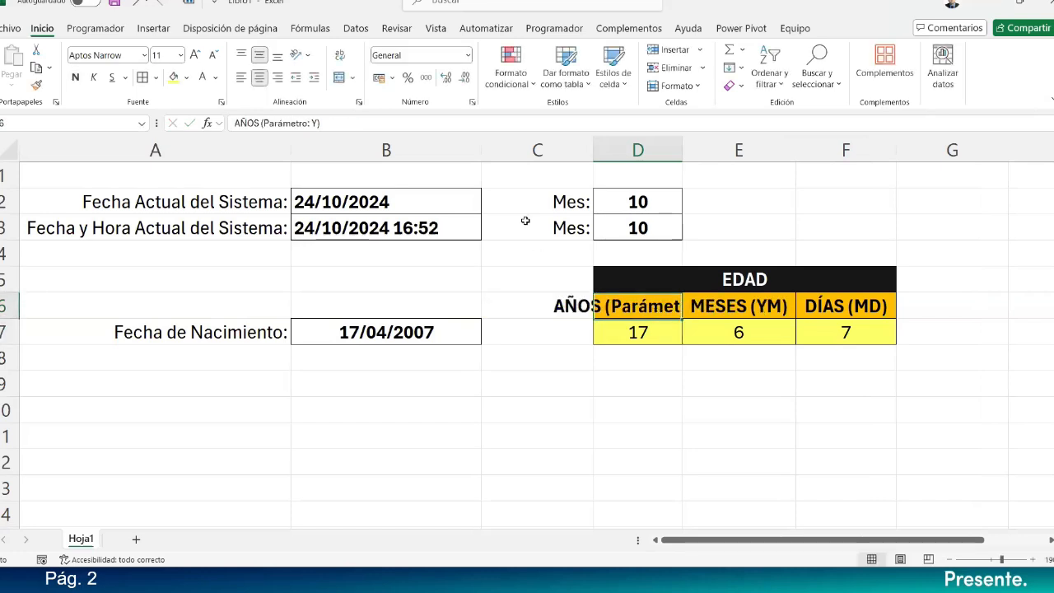
click(339, 54)
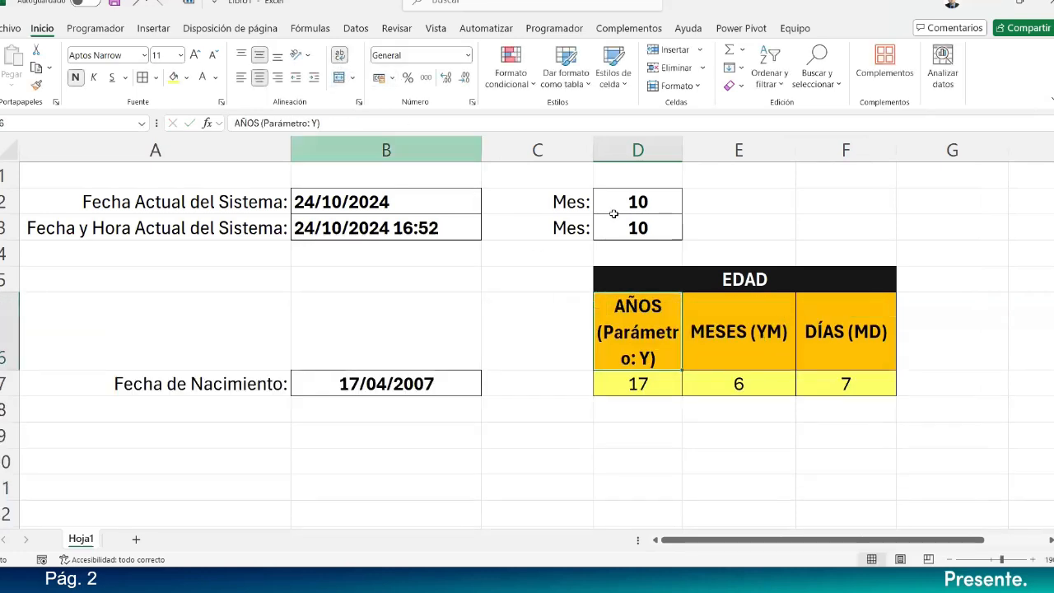
drag(687, 147, 722, 152)
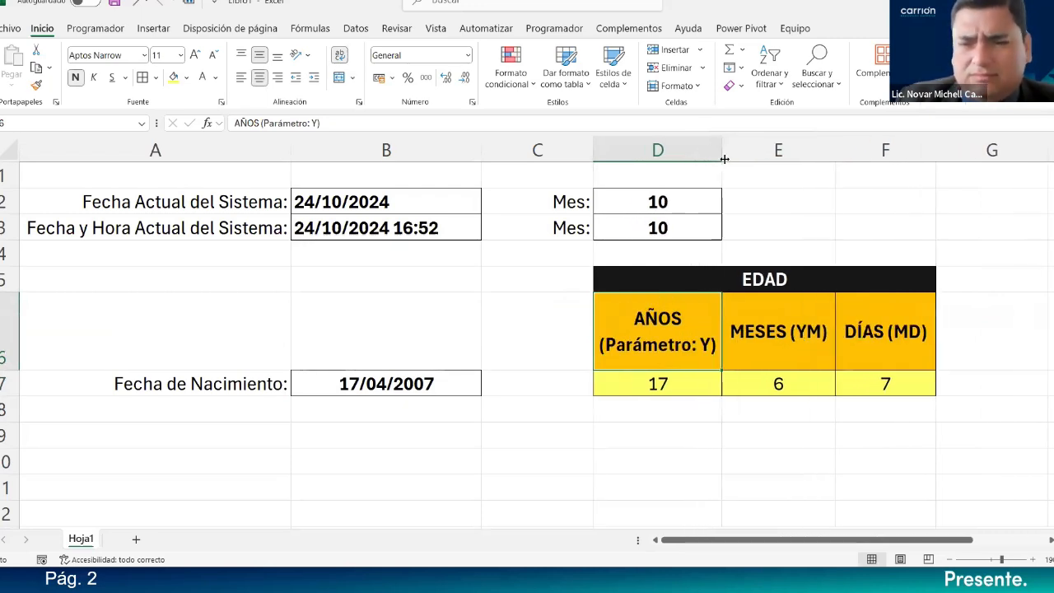
drag(9, 371, 14, 352)
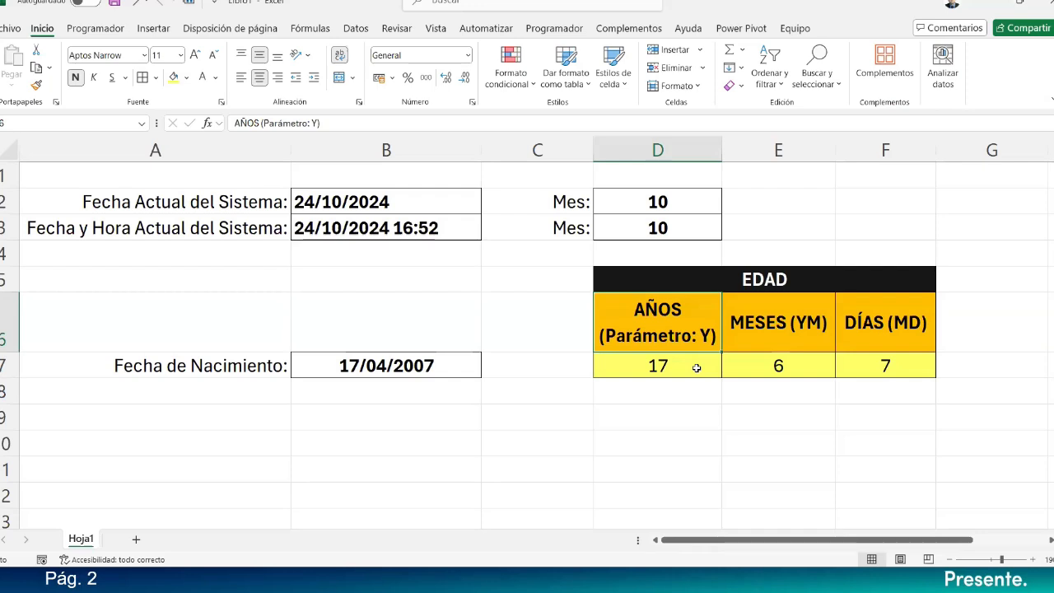
Step: Change the E6 heading to MESES (Parámetro: YM)
double_click(789, 325)
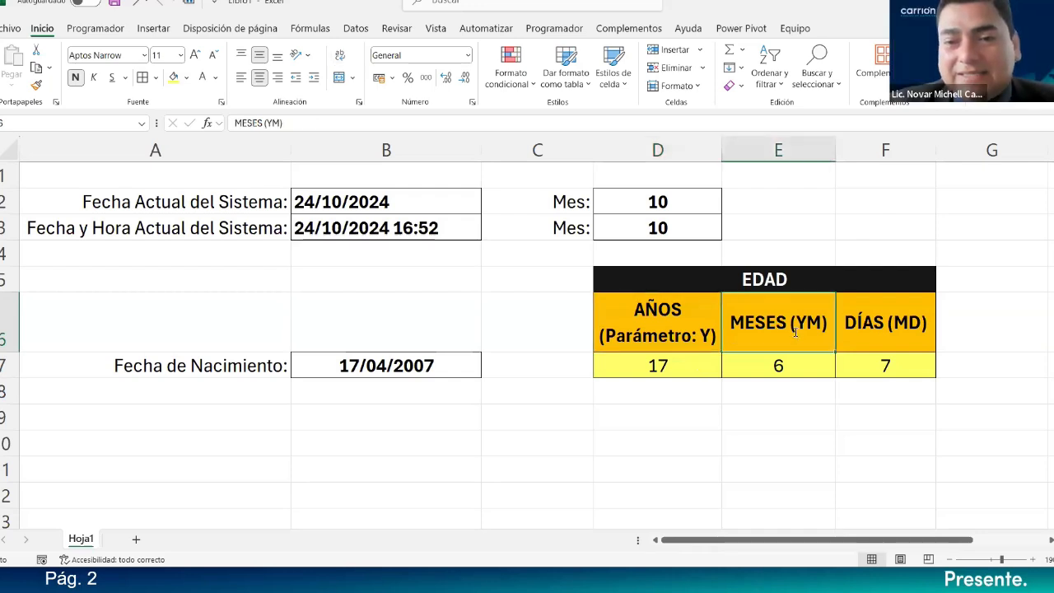
text(Pa)
text(rámetr)
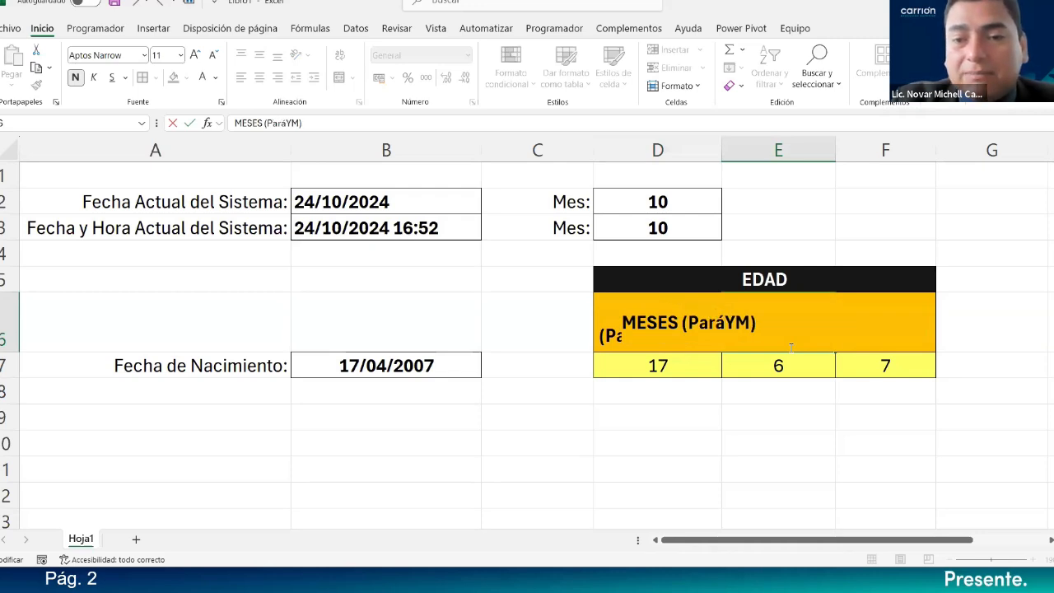
text(os)
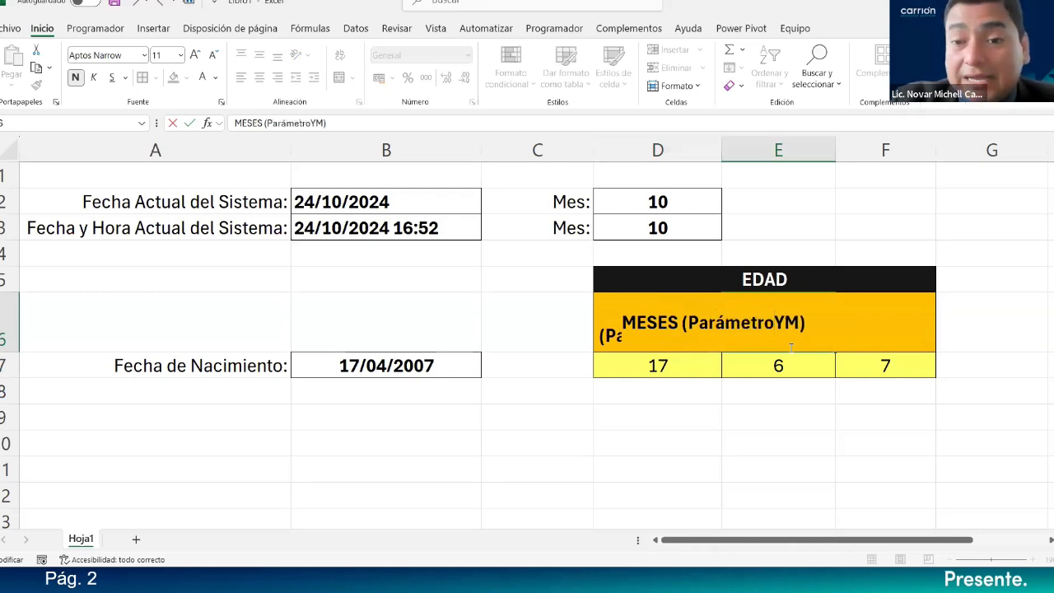
key(BackSpace)
text(:)
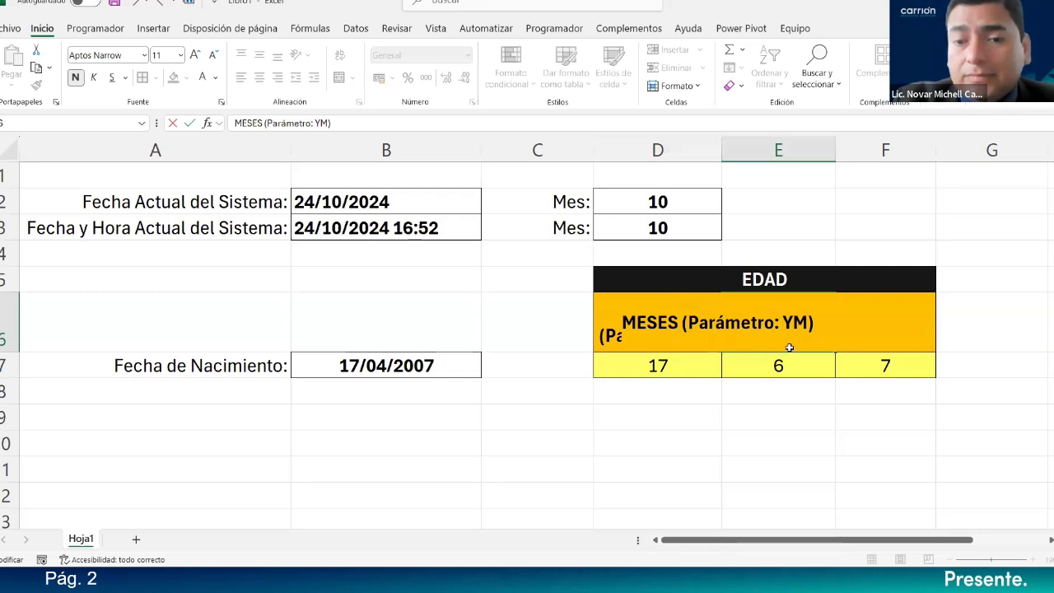
key(Return)
Step: Wrap the text in E6 and widen column E so the heading fits on two lines
click(790, 348)
click(339, 54)
drag(836, 151, 862, 153)
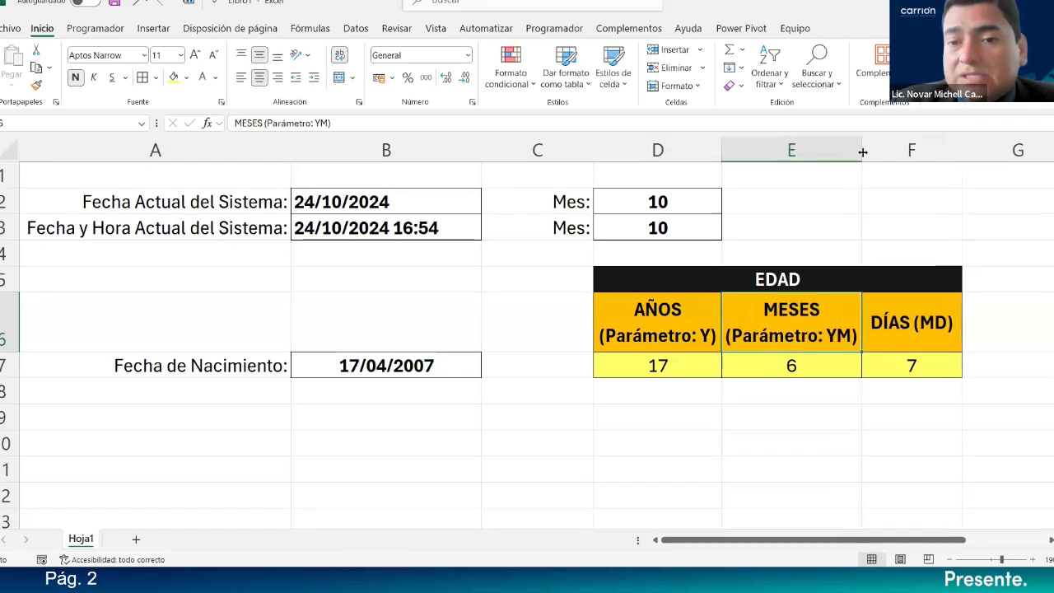
Step: Change the F6 heading to DÍAS (Parámetro: MD)
click(902, 332)
double_click(919, 327)
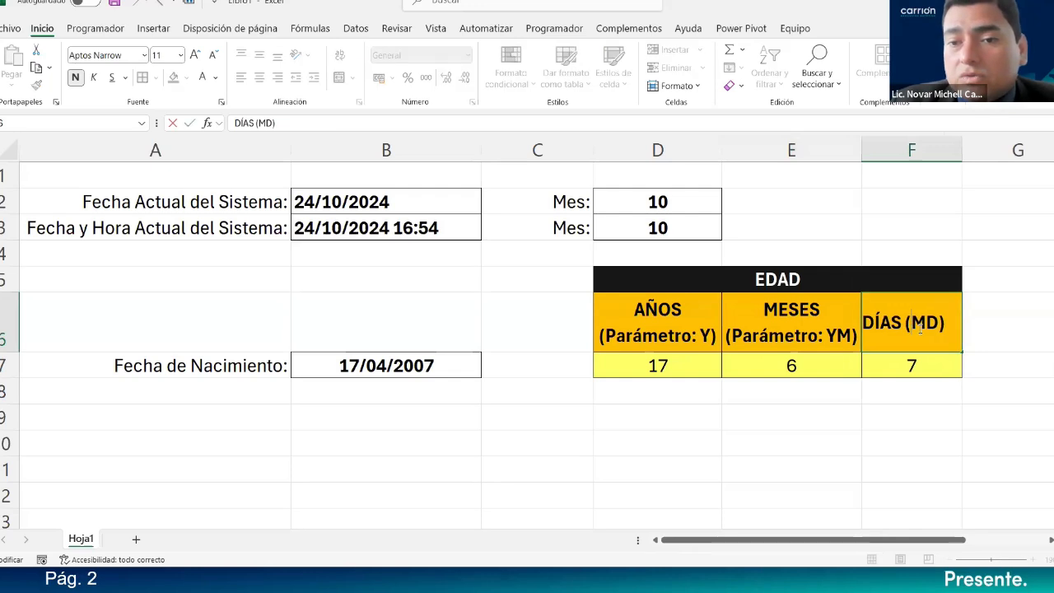
text(Par)
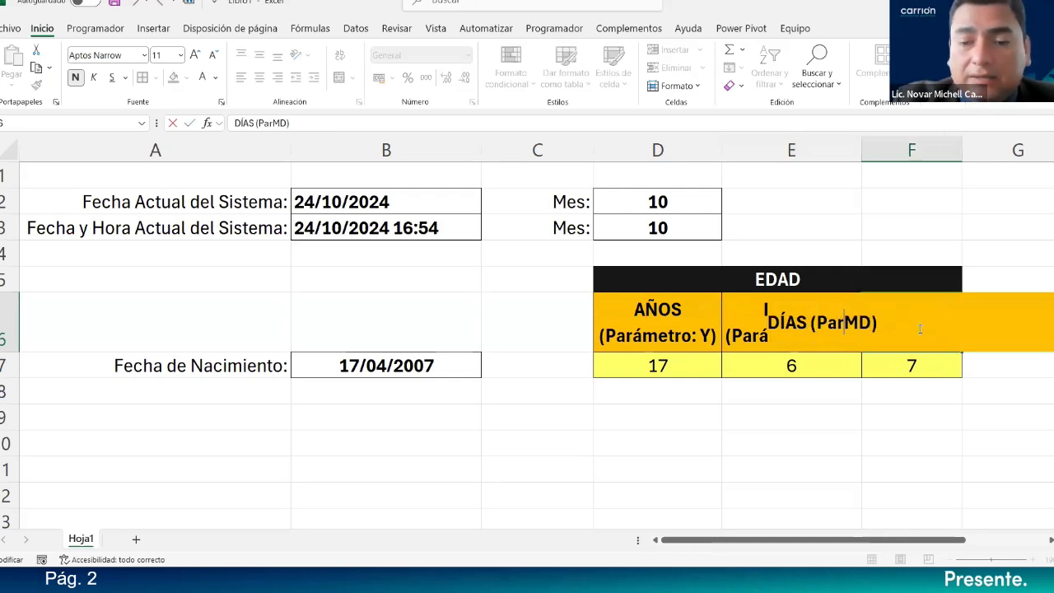
text(ámetro:)
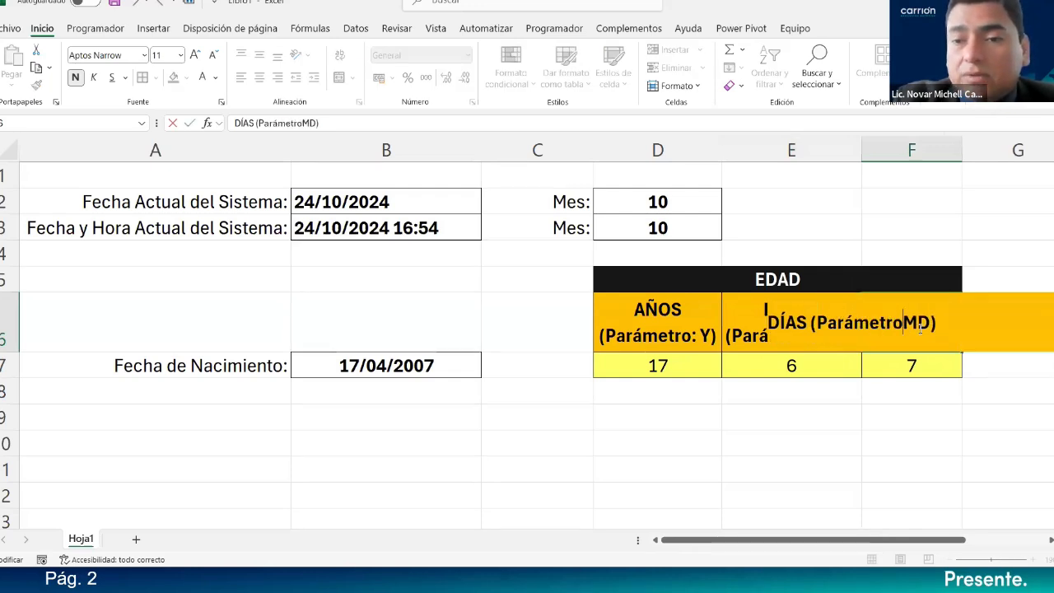
key(Return)
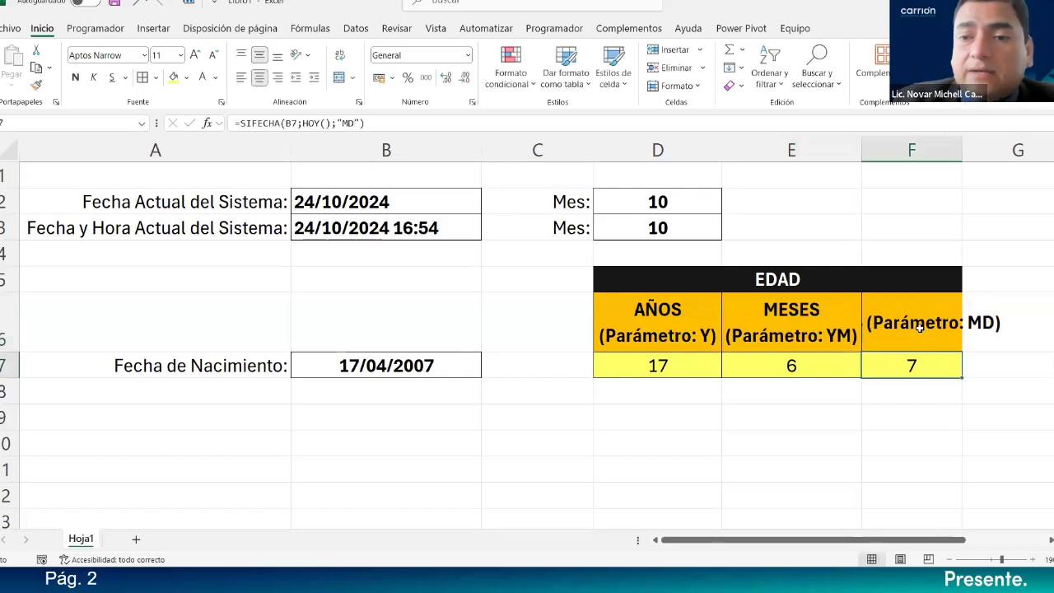
Step: Wrap the text in F6, widen column F to fit the heading on two lines, and widen column D slightly
click(914, 327)
click(341, 55)
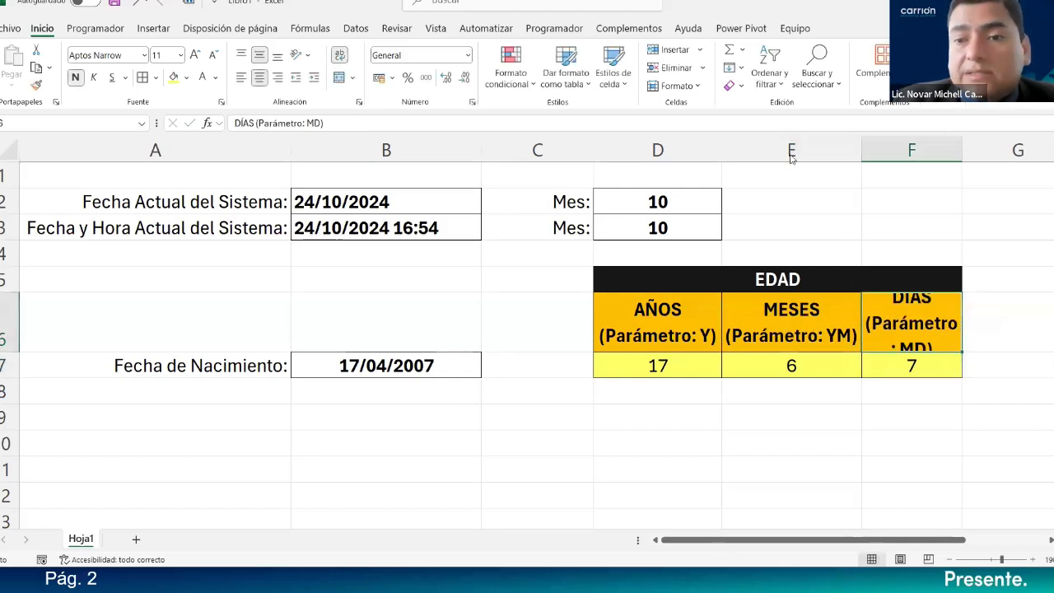
double_click(962, 148)
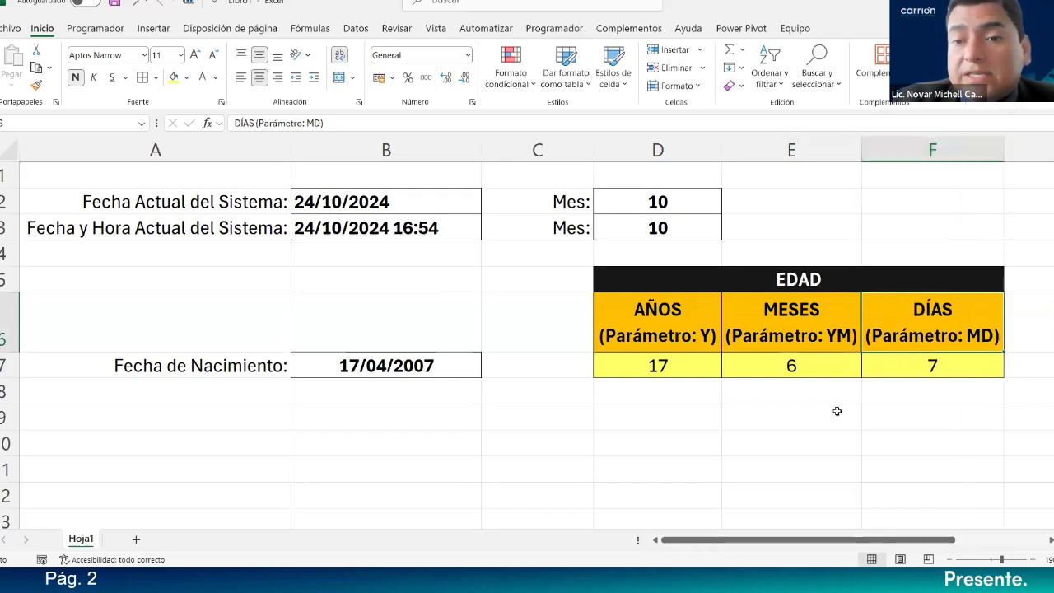
click(746, 406)
drag(718, 151, 729, 152)
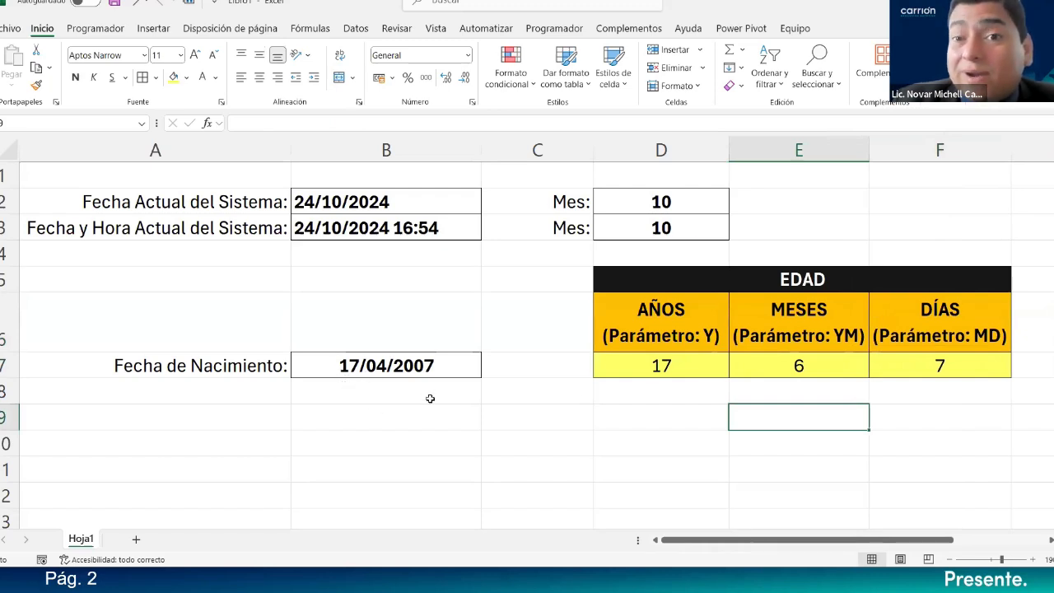
Step: Review the age results in D7:F7 and the month formula in D2
drag(676, 368, 882, 367)
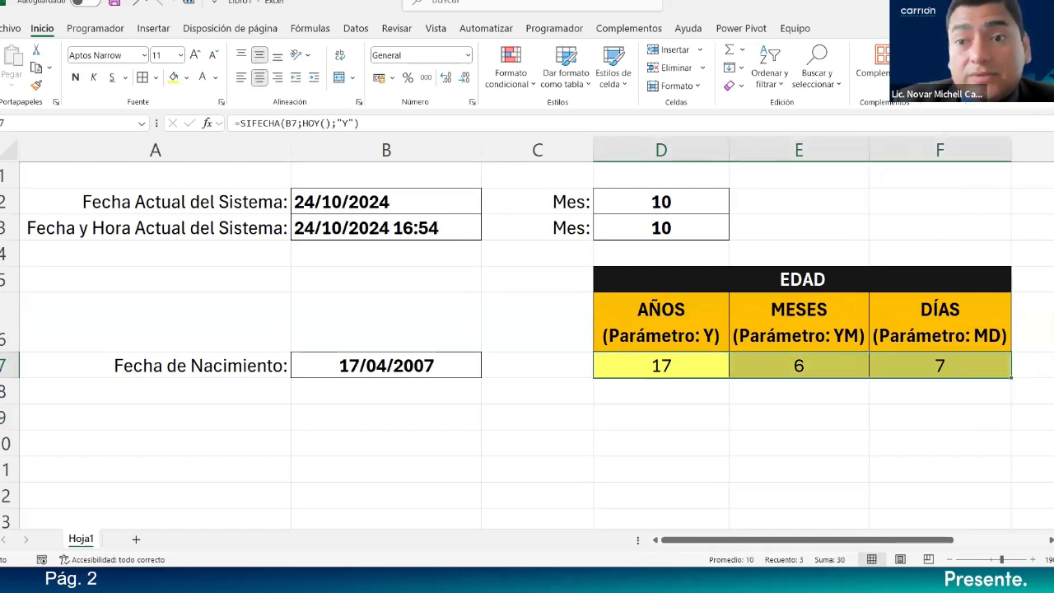
click(812, 396)
click(396, 385)
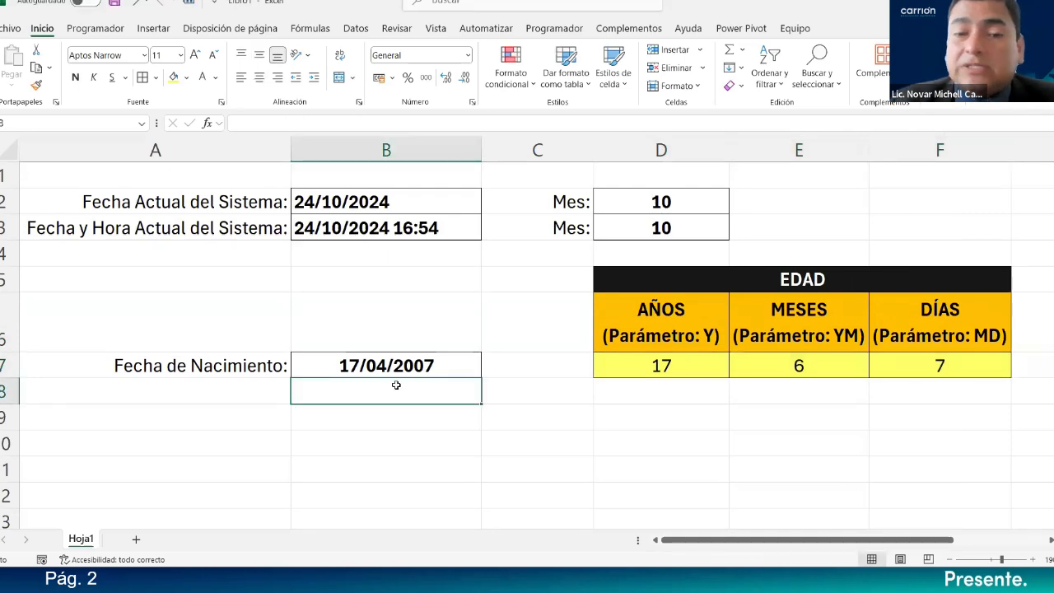
click(656, 365)
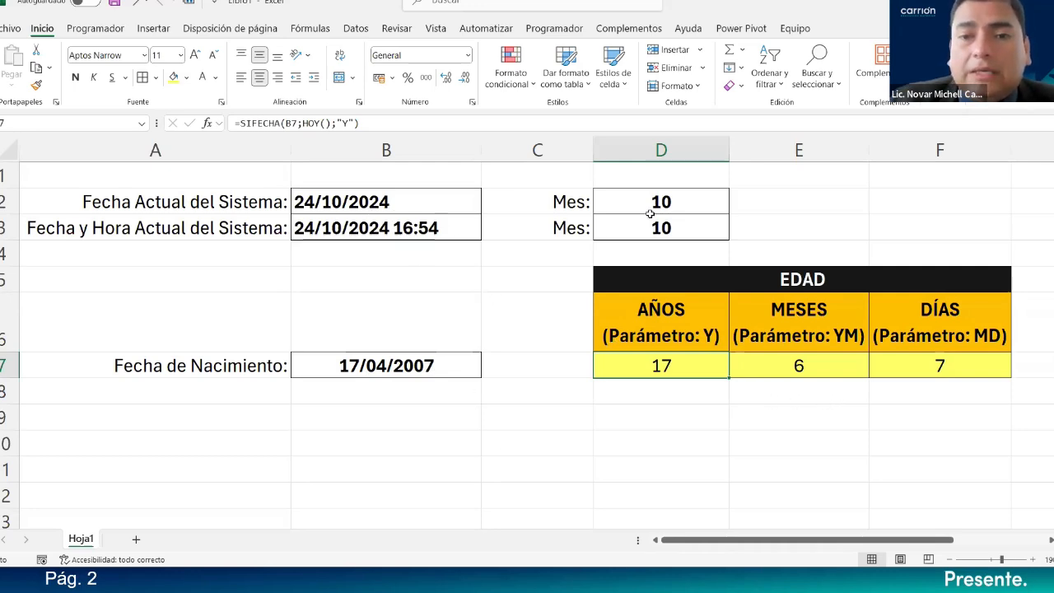
double_click(677, 201)
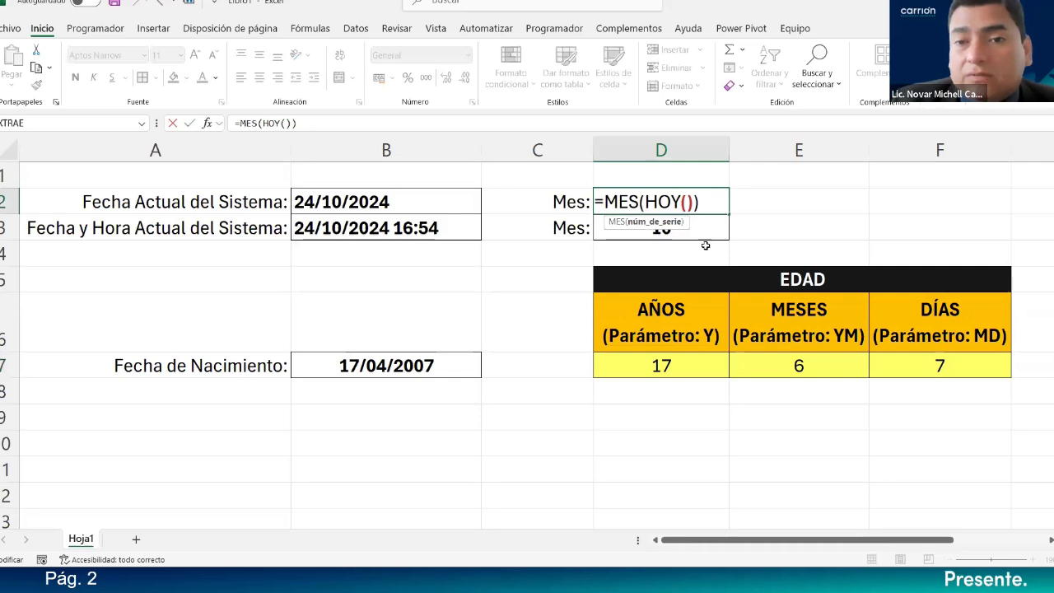
key(Return)
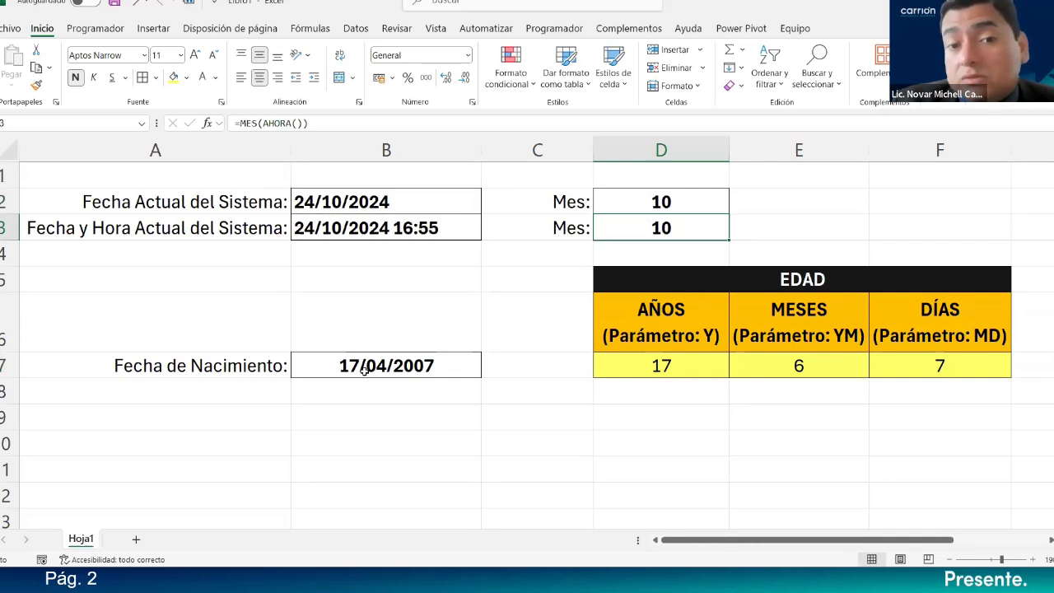
Step: Examine the SIFECHA formula in D7, going through its birth date, HOY() and "Y" arguments
double_click(677, 360)
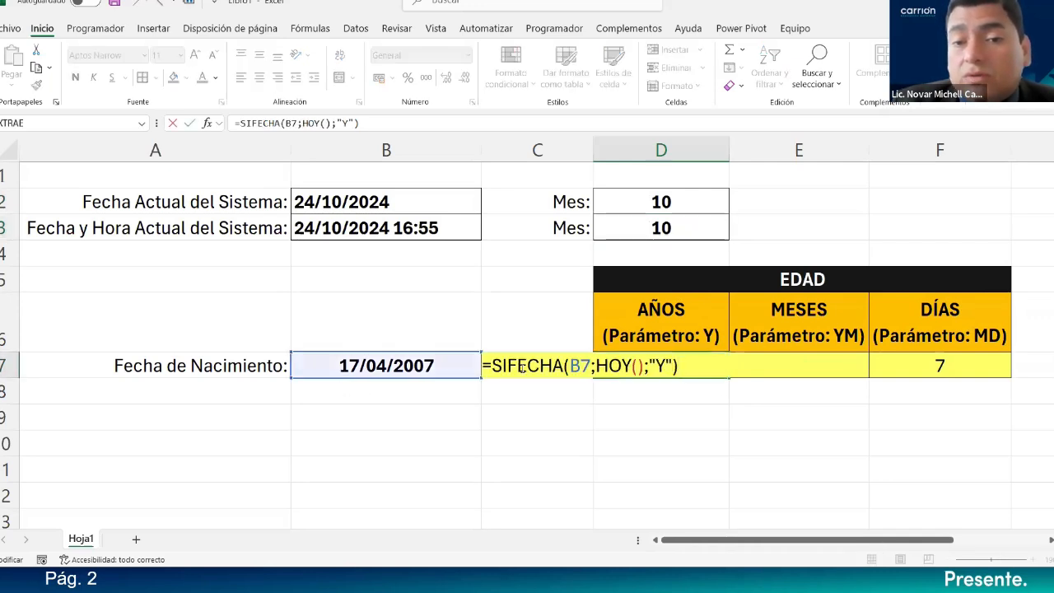
double_click(581, 366)
key(shift+End)
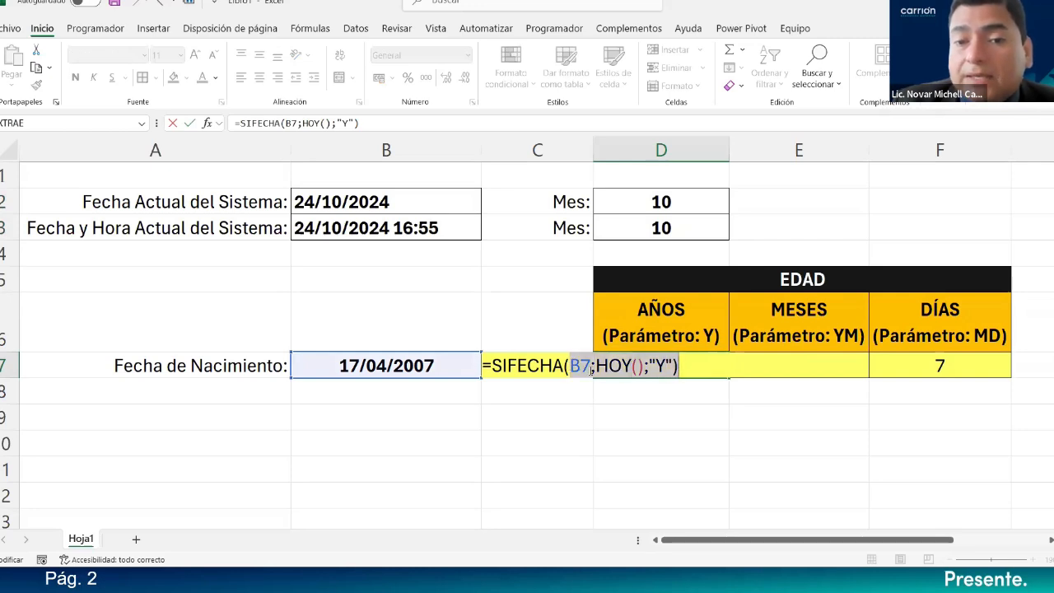
click(591, 370)
double_click(581, 366)
click(599, 366)
drag(598, 366, 674, 366)
click(652, 365)
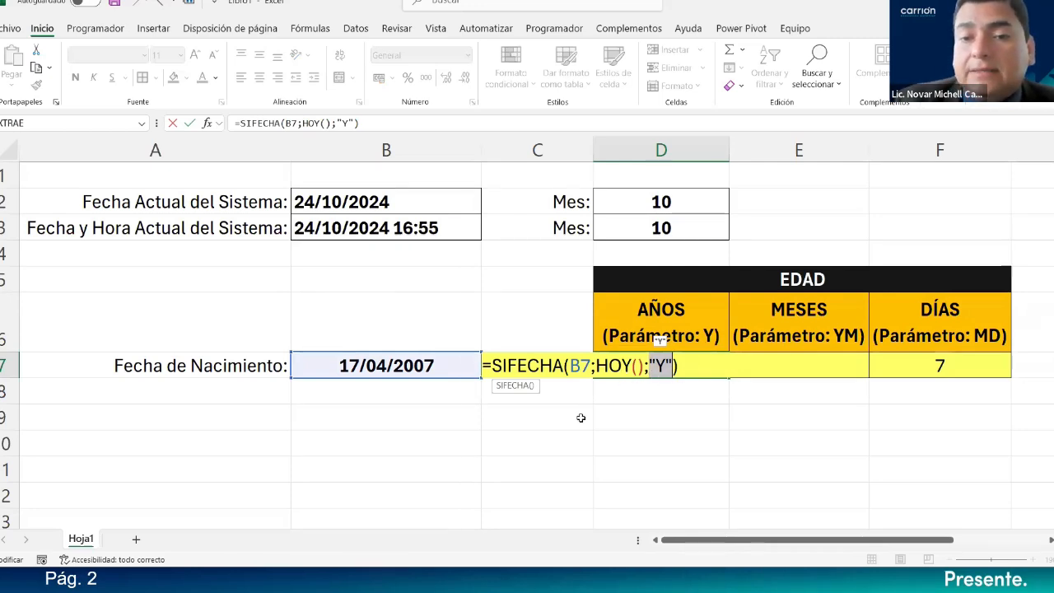
key(Return)
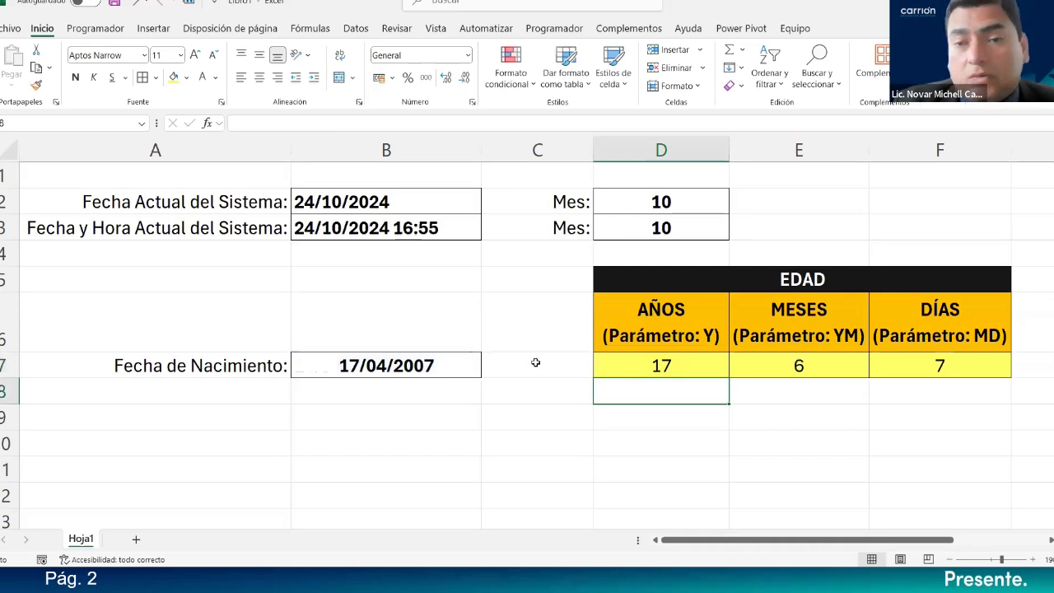
Step: Switch to the class presentation and advance to the Explorar slide with the logical functions video
click(492, 579)
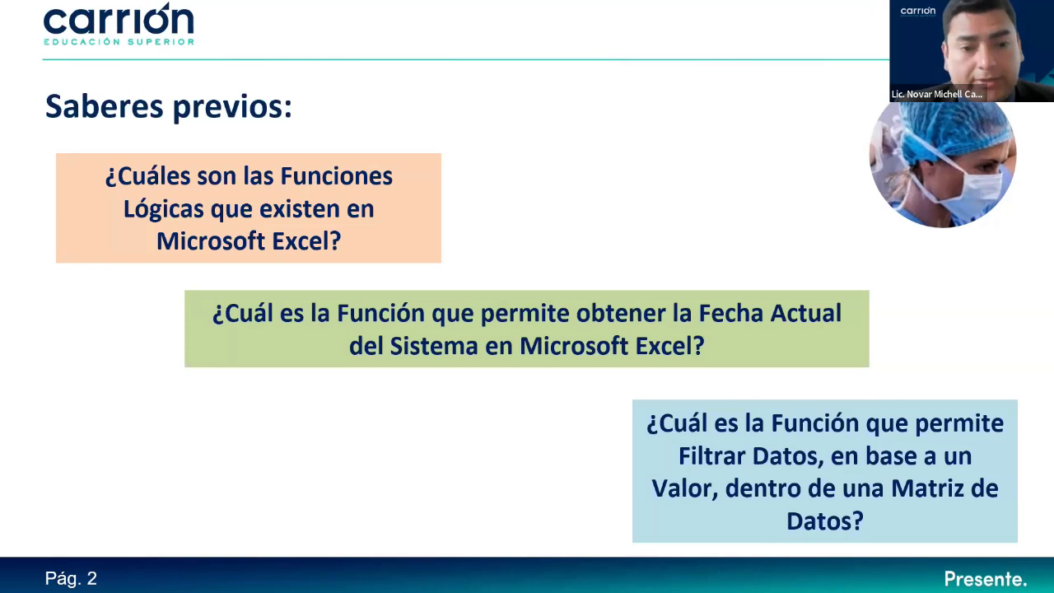
click(410, 157)
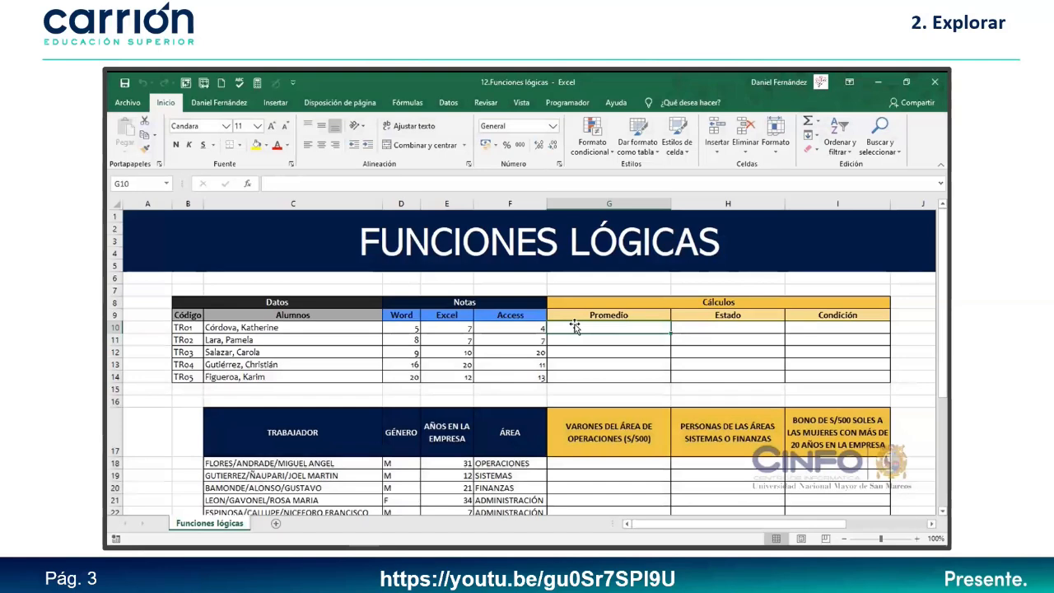
Step: Start a PROMEDIO formula in G10 for the first student's average
text(=promed)
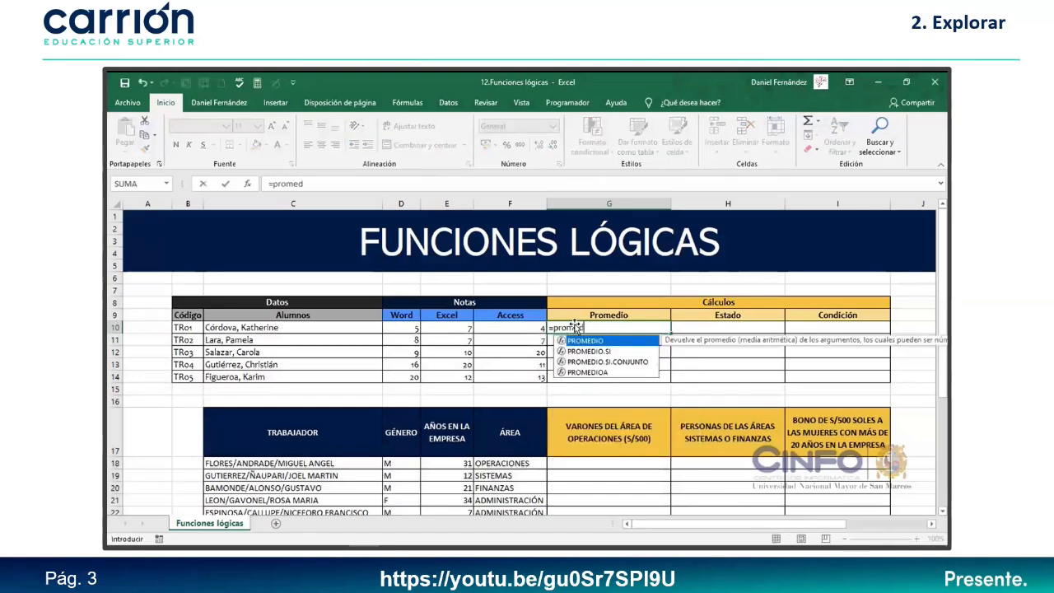
key(Tab)
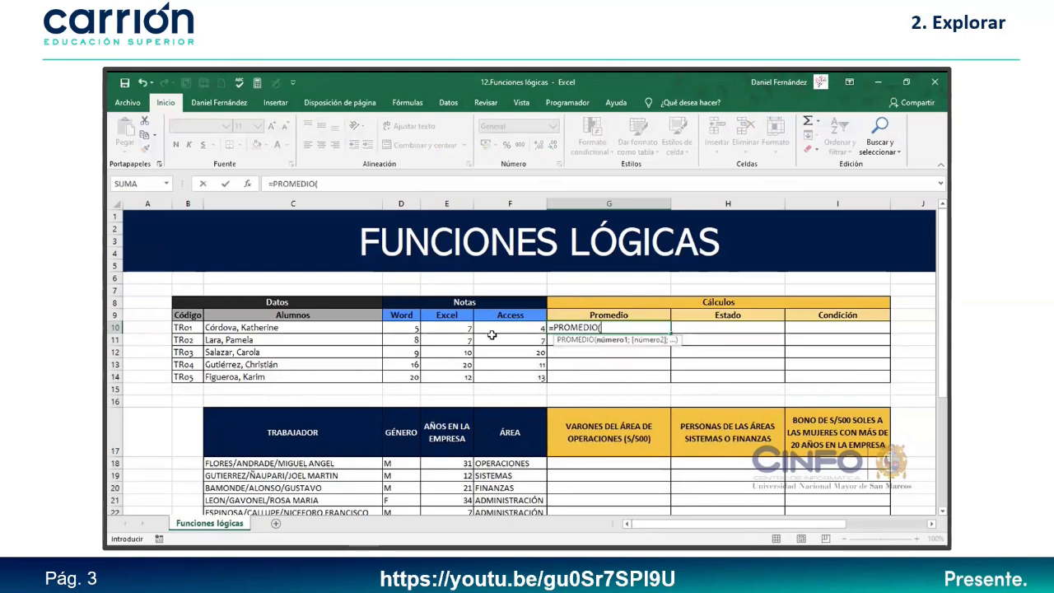